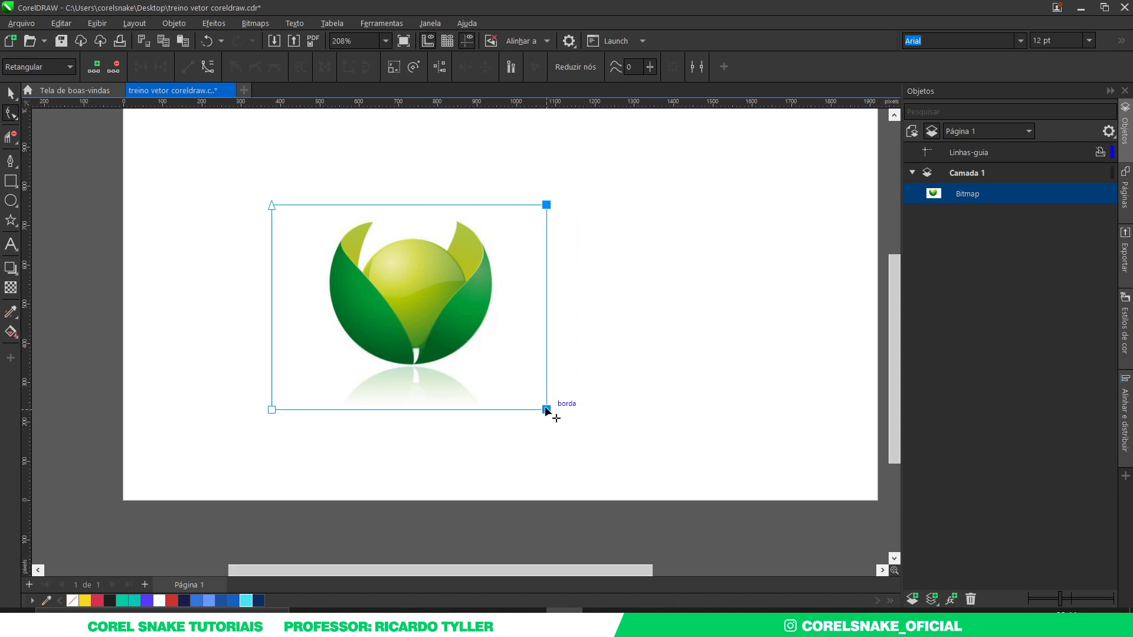
Crop the blank left margin of the logo bitmap by moving its two left nodes inward with the Shape tool
{"action": "left_click_drag", "start_coordinate": [236, 169], "coordinate": [316, 452]}
{"action": "left_click_drag", "start_coordinate": [271, 410], "coordinate": [285, 409]}
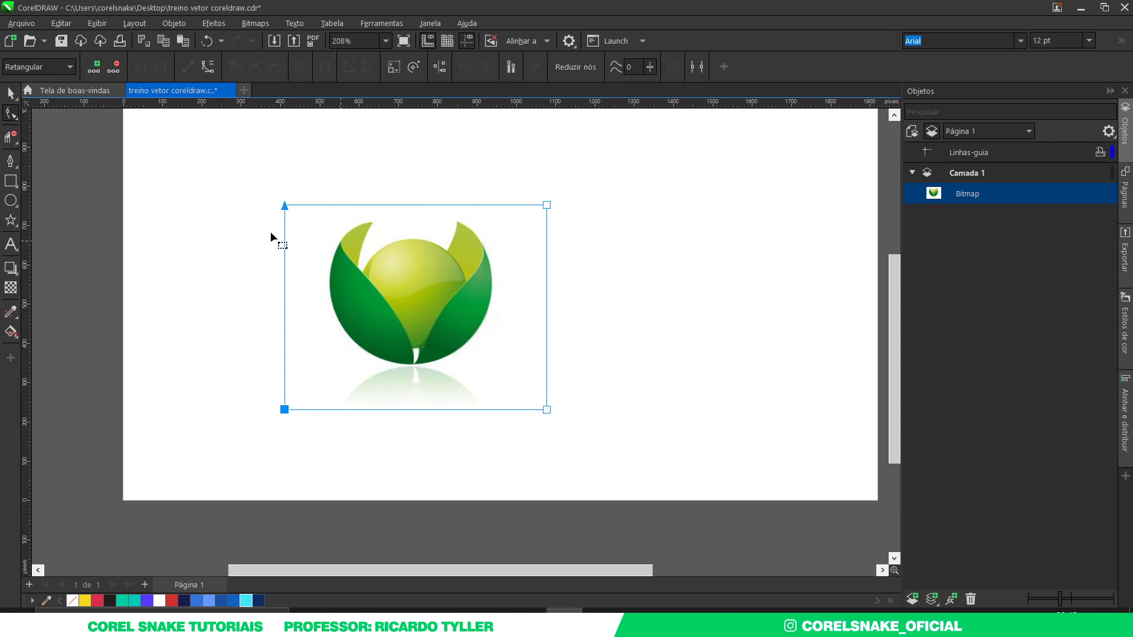
{"action": "left_click", "coordinate": [11, 93]}
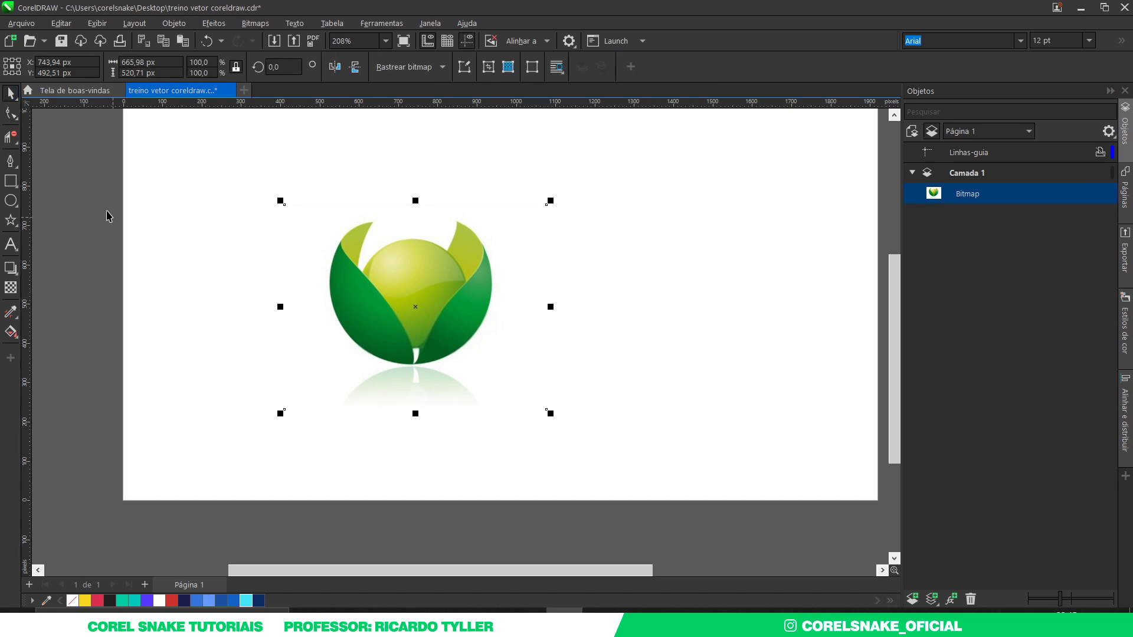
{"action": "left_click", "coordinate": [10, 113]}
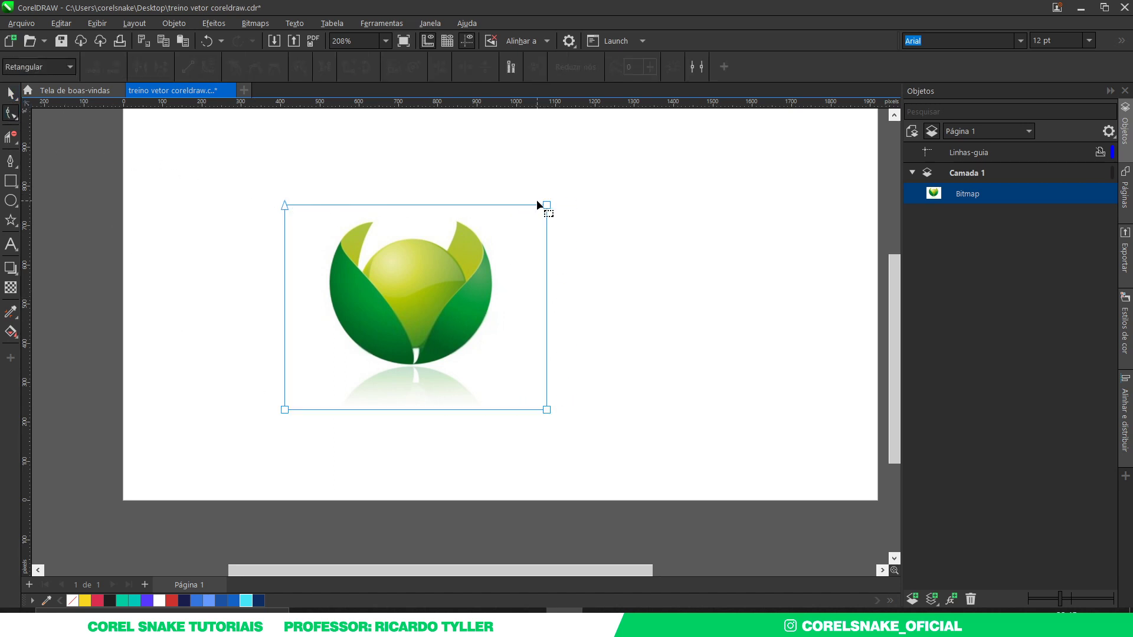
{"action": "left_click", "coordinate": [9, 93]}
{"action": "left_click", "coordinate": [220, 136]}
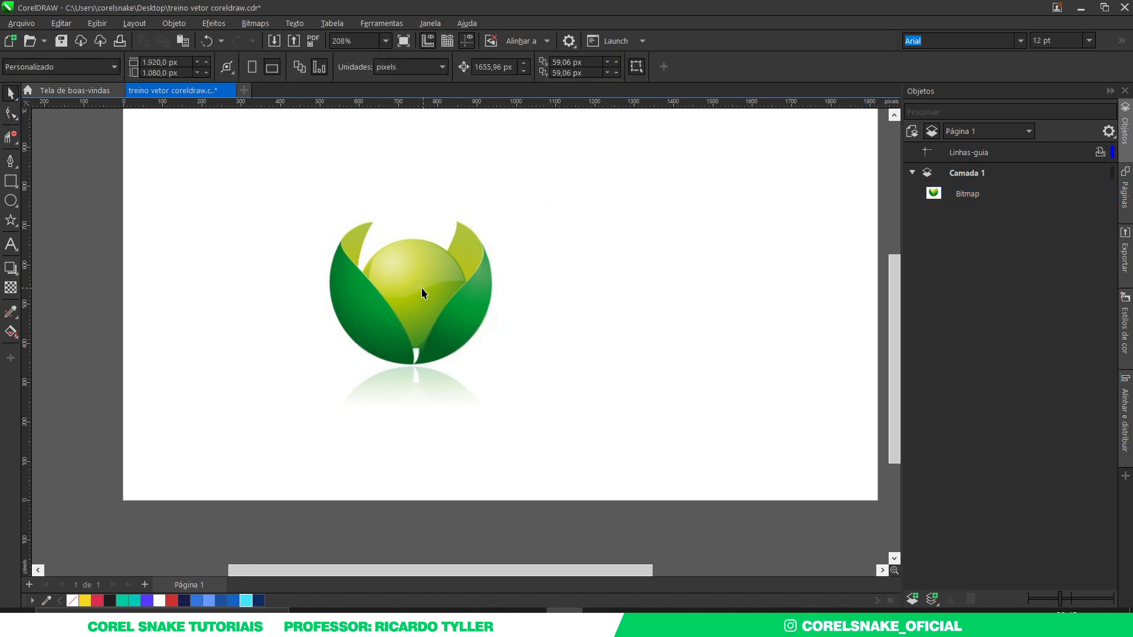
Check the bitmap's width and set the document's nudge distance to 665,98 px
{"action": "left_click", "coordinate": [383, 306]}
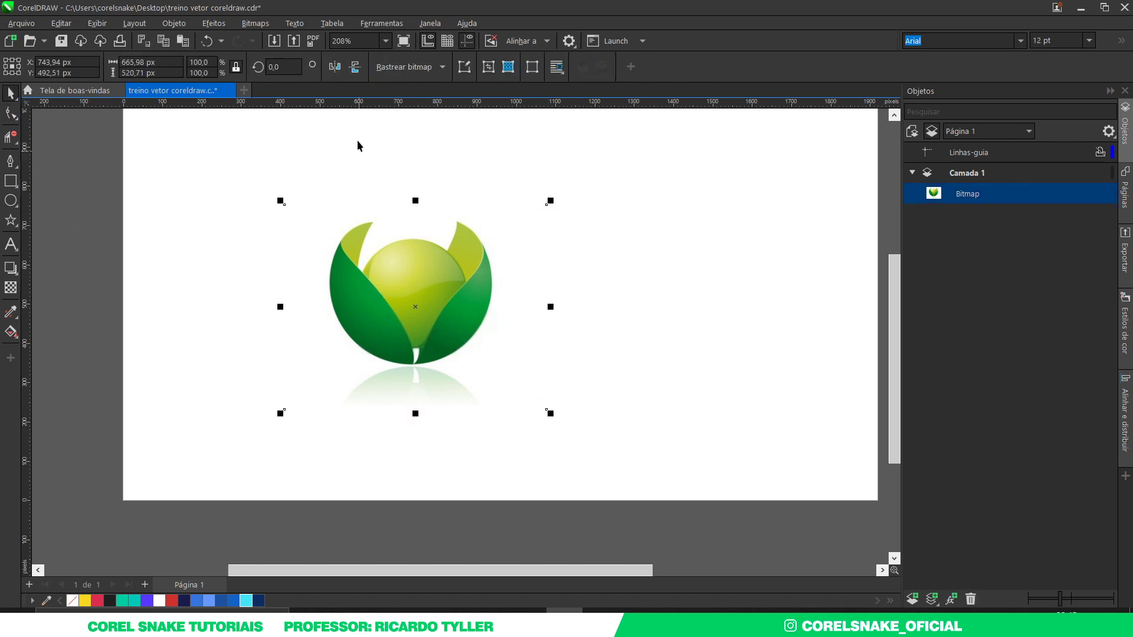
{"action": "left_click", "coordinate": [165, 62]}
{"action": "left_click", "coordinate": [259, 175]}
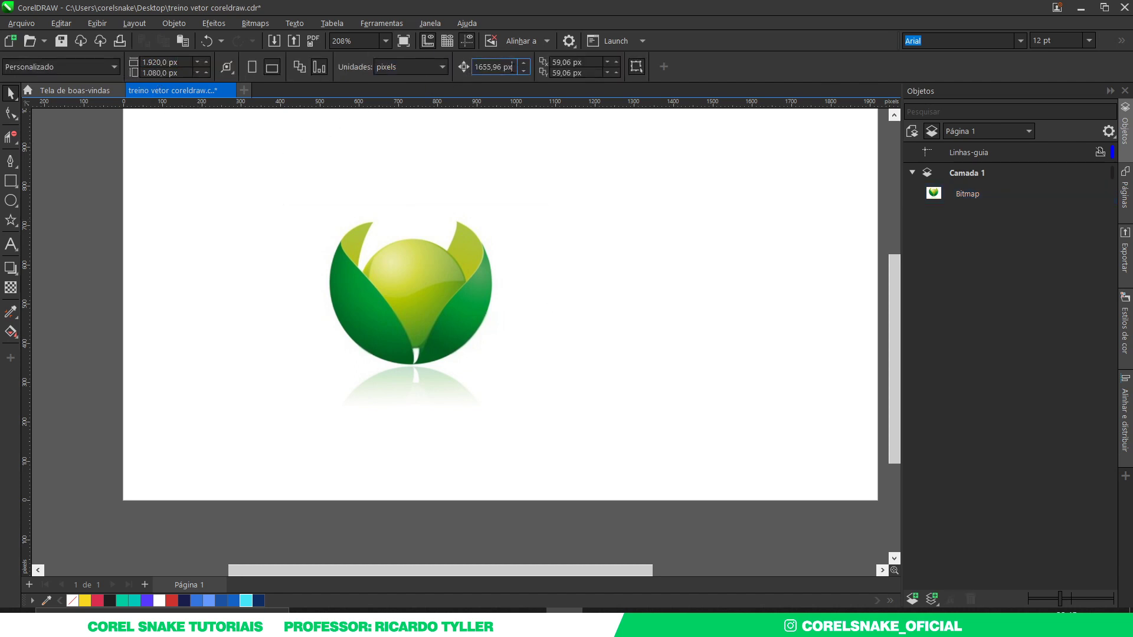
{"action": "left_click_drag", "start_coordinate": [512, 67], "coordinate": [476, 67]}
{"action": "type", "text": "665,98"}
{"action": "key", "text": "Return"}
Draw a circle about 412 px in diameter over the logo with the 3-point Ellipse tool
{"action": "scroll", "coordinate": [383, 305], "scroll_direction": "up", "scroll_amount": 2}
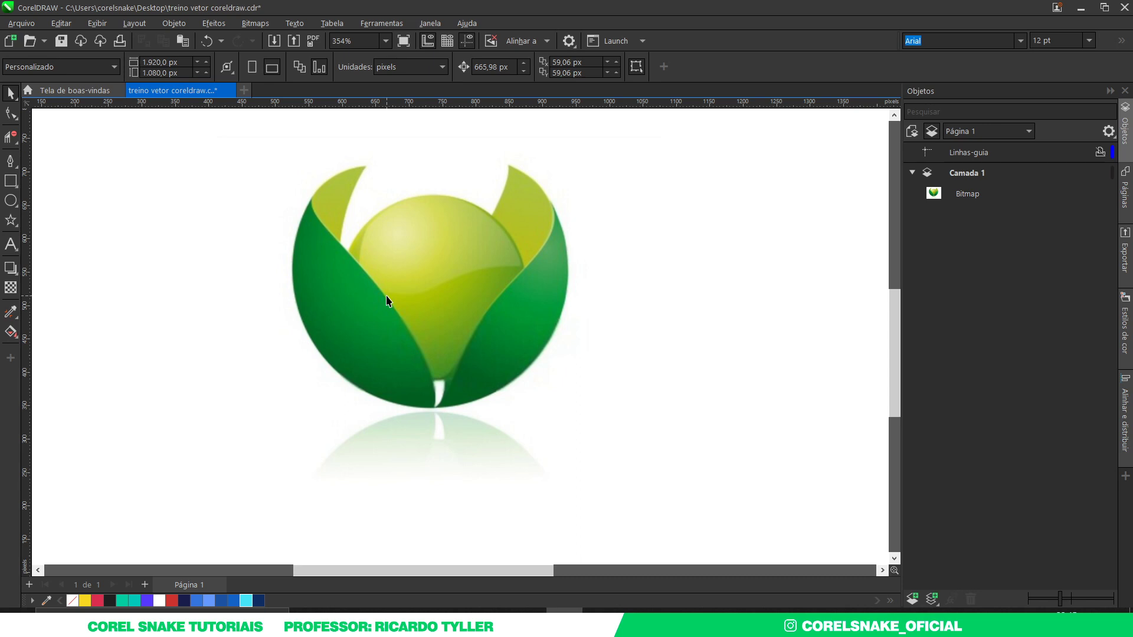
{"action": "left_click", "coordinate": [13, 203]}
{"action": "left_click", "coordinate": [48, 216]}
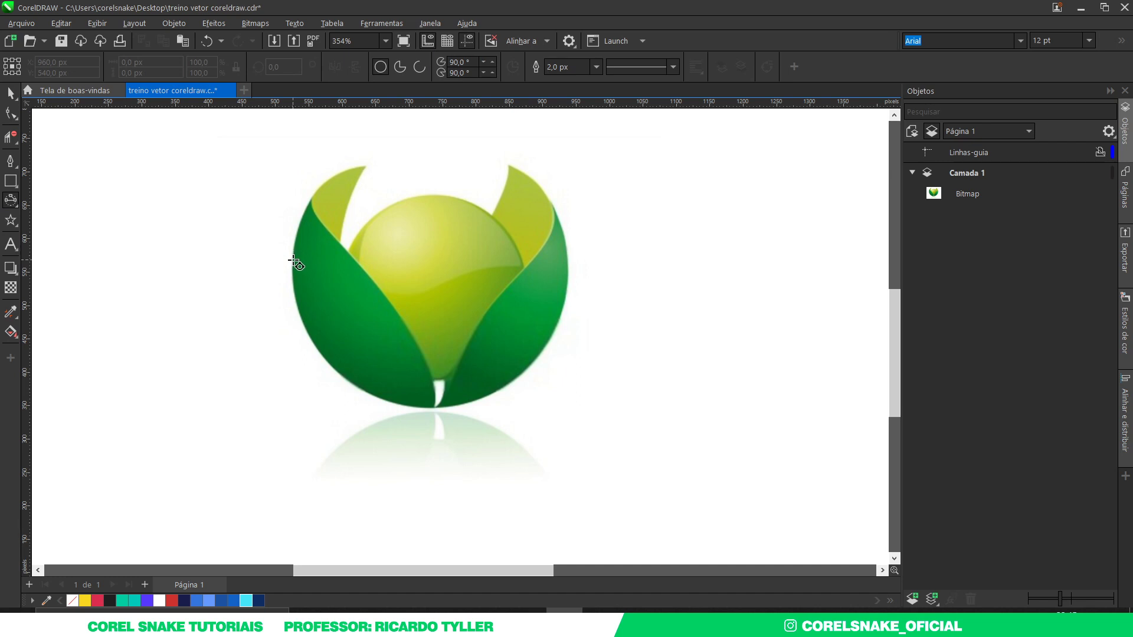
{"action": "left_click_drag", "start_coordinate": [292, 264], "coordinate": [560, 265]}
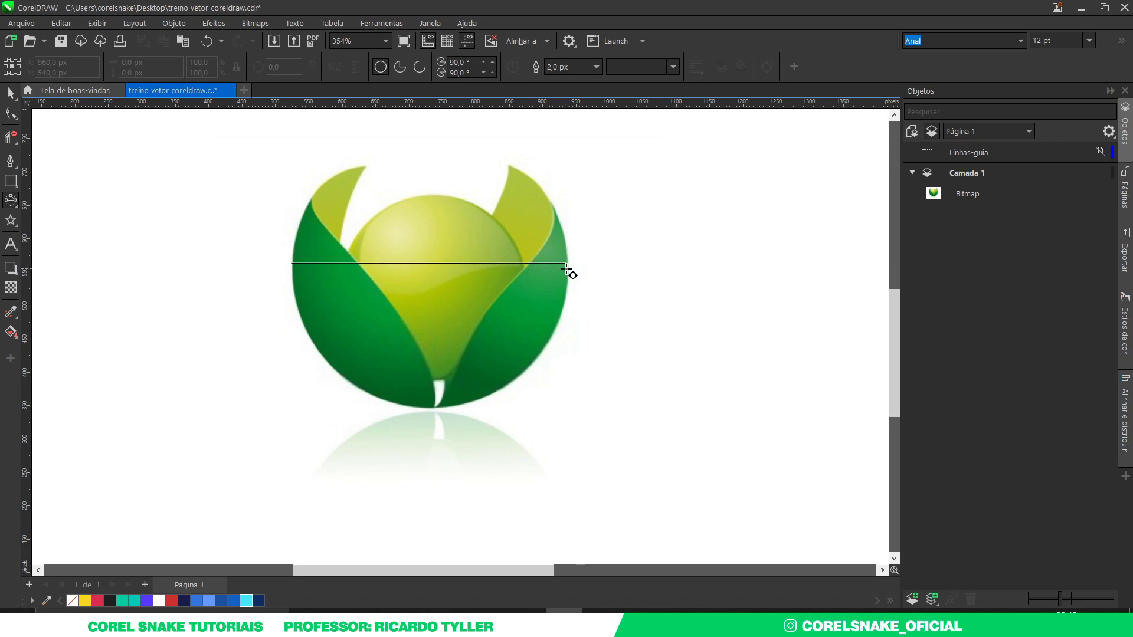
{"action": "left_click_drag", "start_coordinate": [566, 266], "coordinate": [565, 264]}
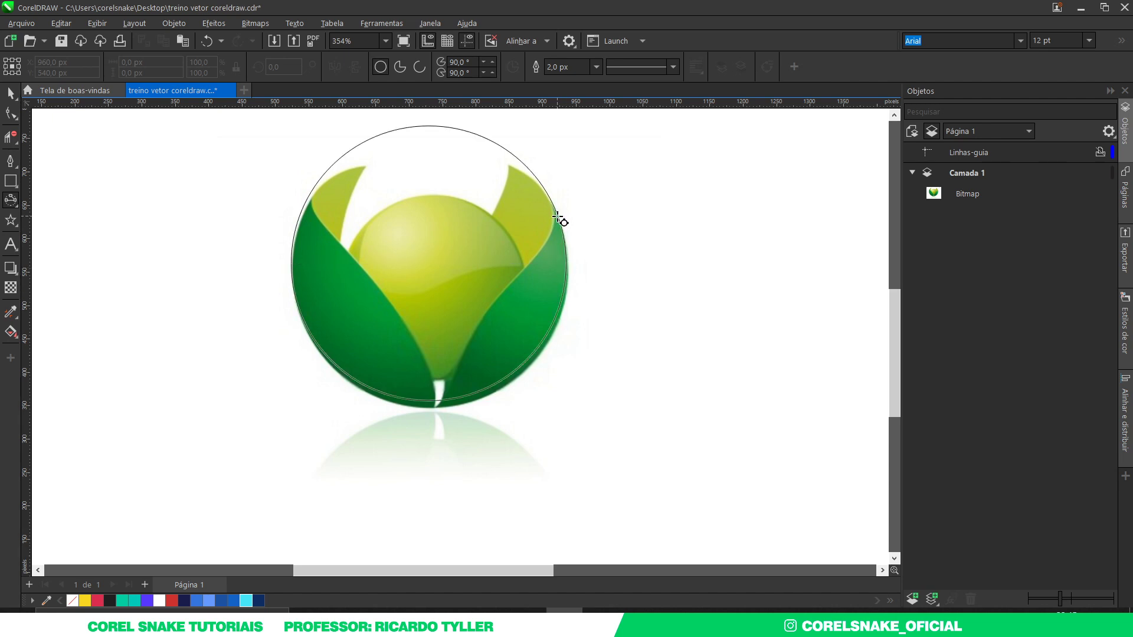
{"action": "left_click", "coordinate": [561, 219]}
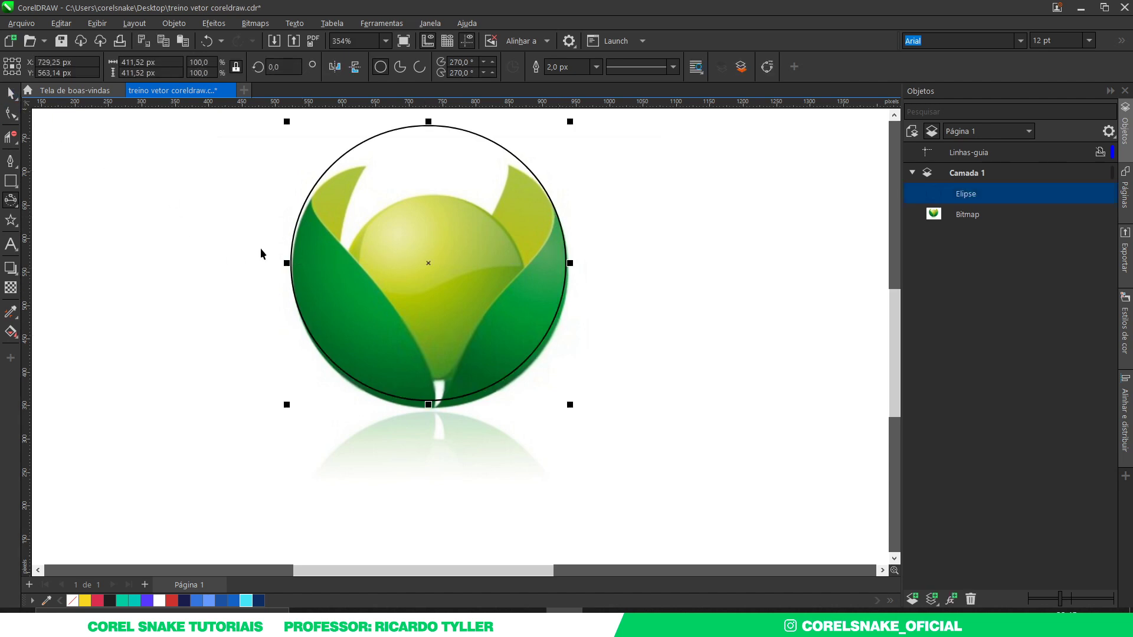
Move the circle down and slightly to the right so it matches the outer contour of the green leaves
{"action": "scroll", "coordinate": [463, 328], "scroll_direction": "up", "scroll_amount": 2}
{"action": "left_click_drag", "start_coordinate": [459, 324], "coordinate": [458, 334]}
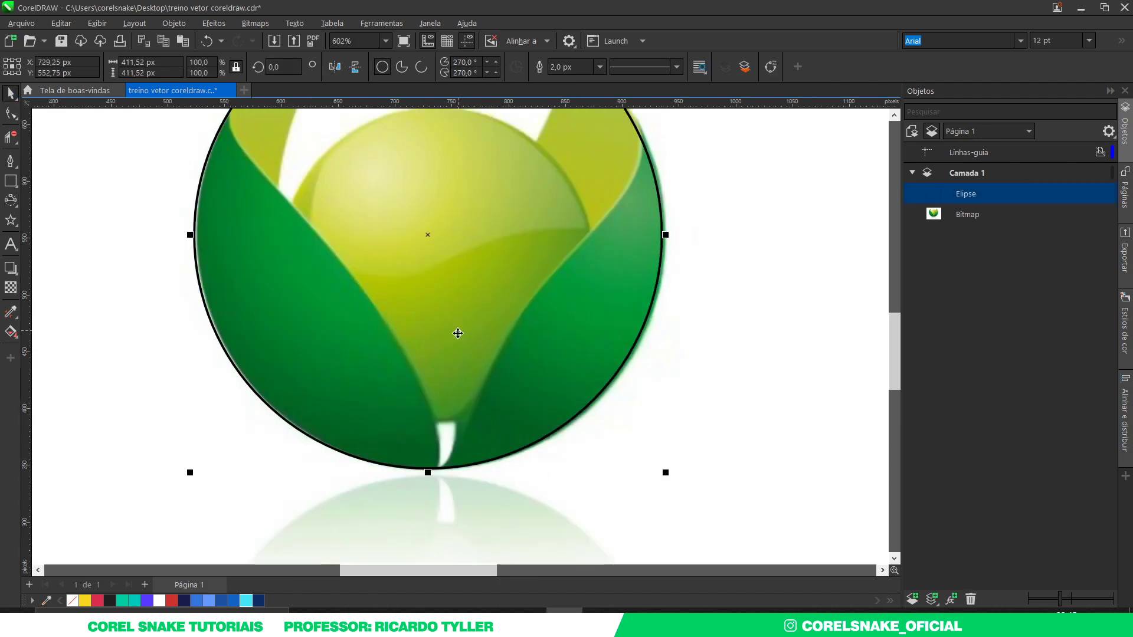
{"action": "scroll", "coordinate": [454, 339], "scroll_direction": "down", "scroll_amount": 2}
{"action": "scroll", "coordinate": [355, 204], "scroll_direction": "up", "scroll_amount": 2}
{"action": "scroll", "coordinate": [626, 326], "scroll_direction": "up", "scroll_amount": 2}
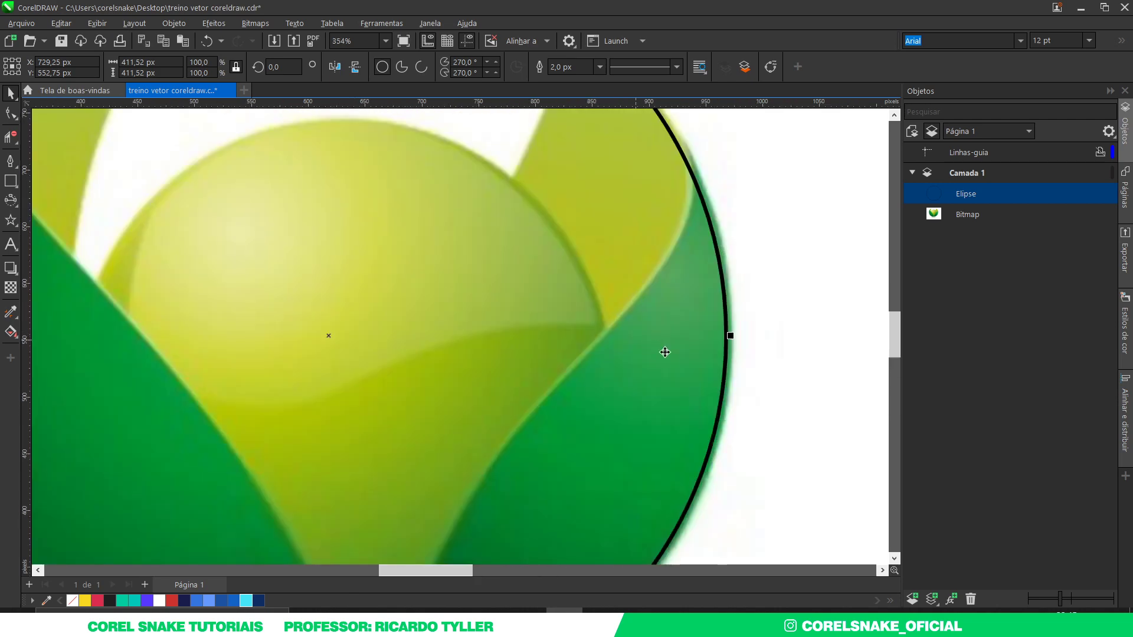
{"action": "left_click_drag", "start_coordinate": [708, 362], "coordinate": [711, 361]}
{"action": "scroll", "coordinate": [663, 347], "scroll_direction": "down", "scroll_amount": 2}
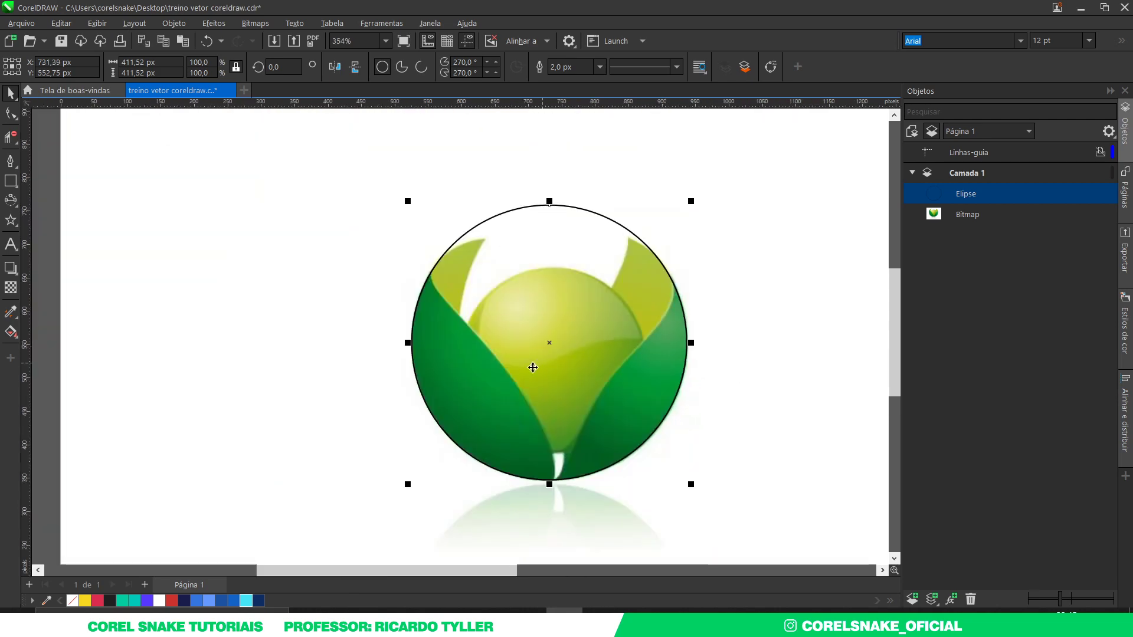
{"action": "scroll", "coordinate": [430, 352], "scroll_direction": "up", "scroll_amount": 2}
{"action": "scroll", "coordinate": [338, 296], "scroll_direction": "down", "scroll_amount": 2}
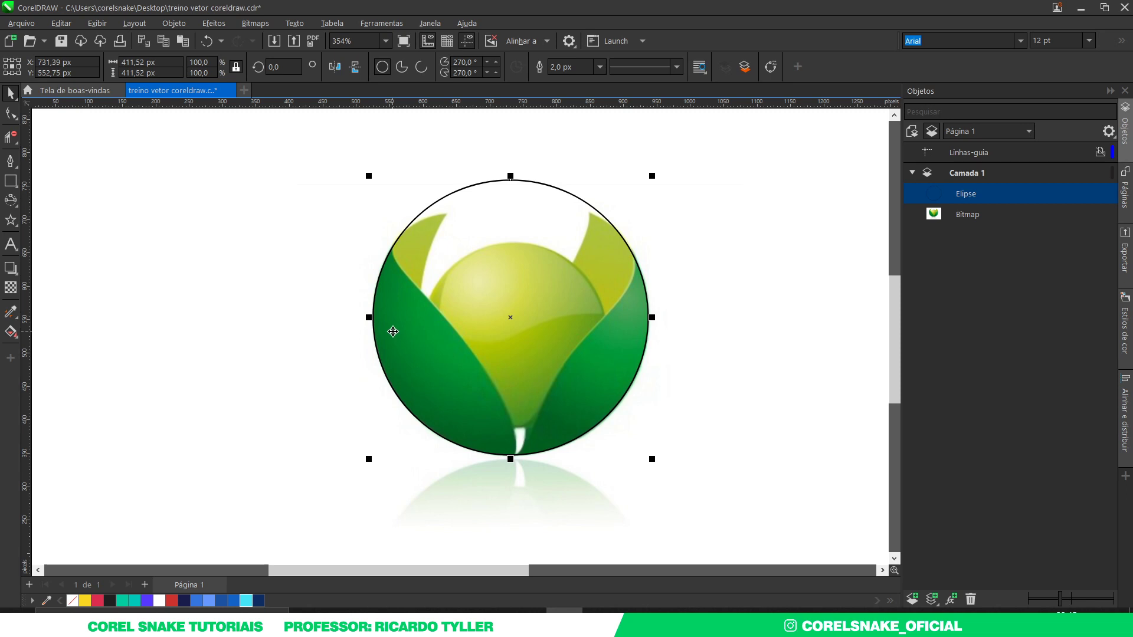
Draw two straight Pen lines from the upper tips of the left and right dark green leaves to the circle's bottom point
{"action": "left_click", "coordinate": [10, 163]}
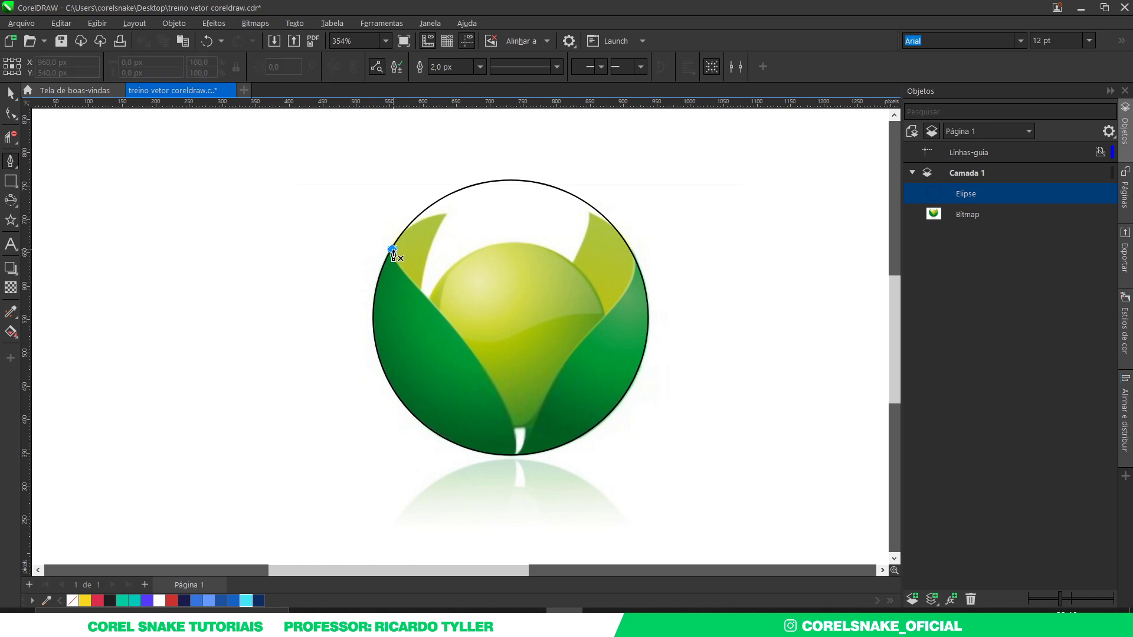
{"action": "left_click", "coordinate": [392, 250]}
{"action": "double_click", "coordinate": [515, 455]}
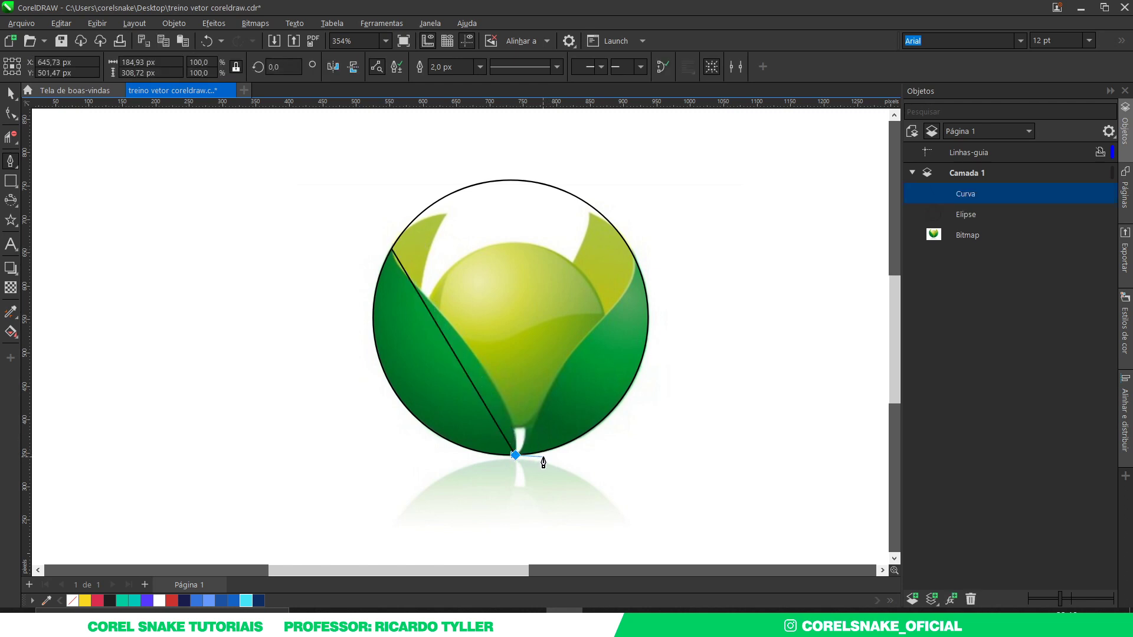
{"action": "key", "text": "space"}
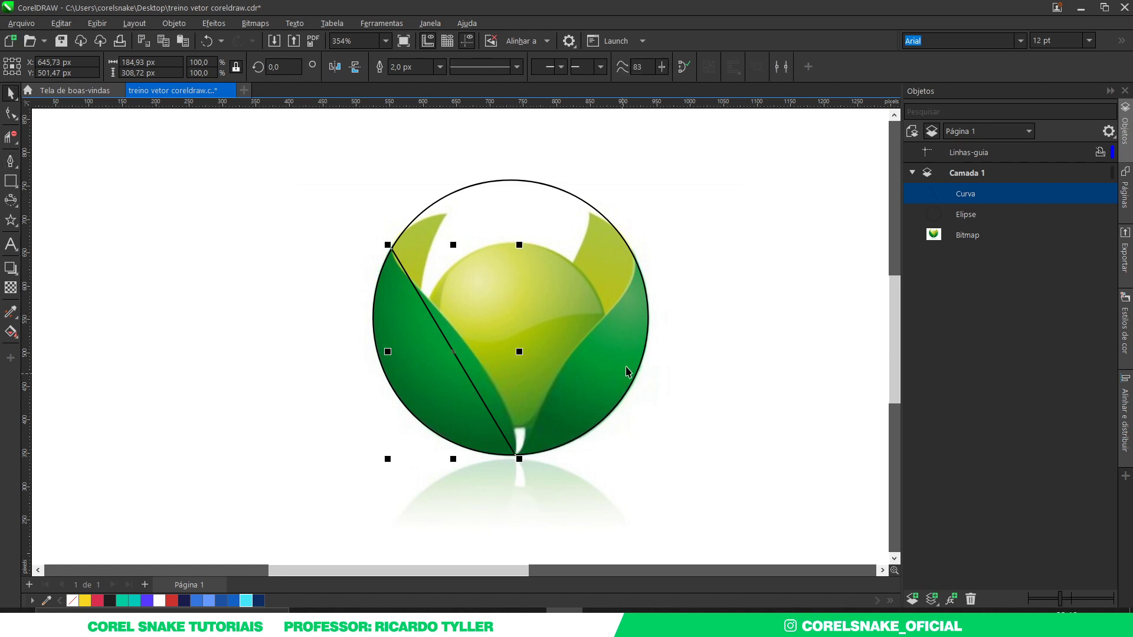
{"action": "key", "text": "space"}
{"action": "left_click", "coordinate": [636, 263]}
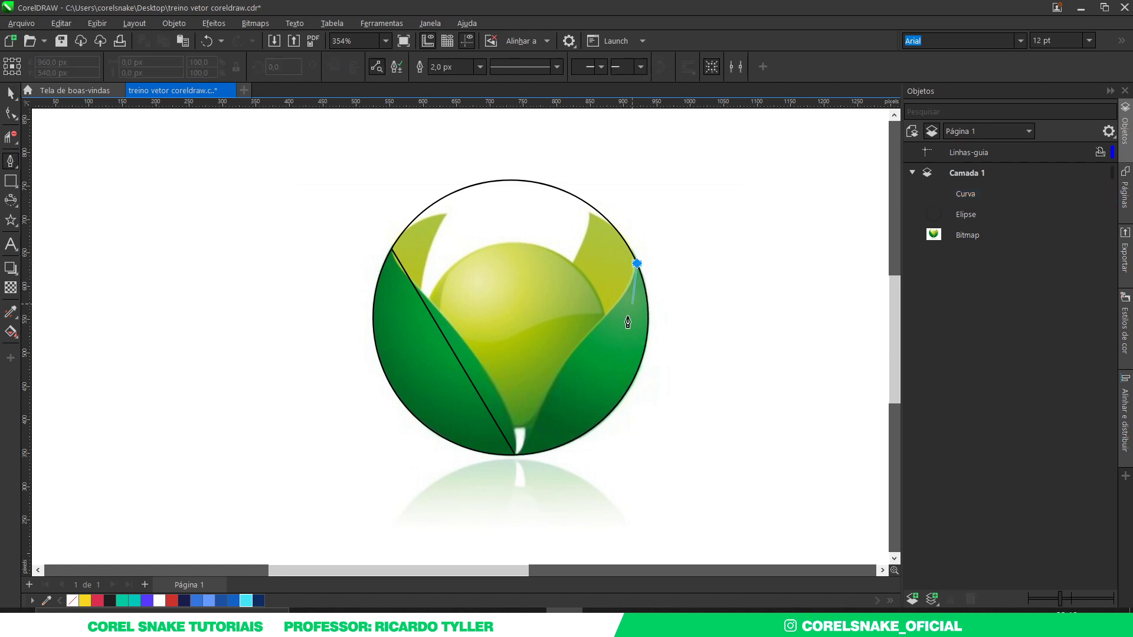
{"action": "left_click", "coordinate": [515, 455]}
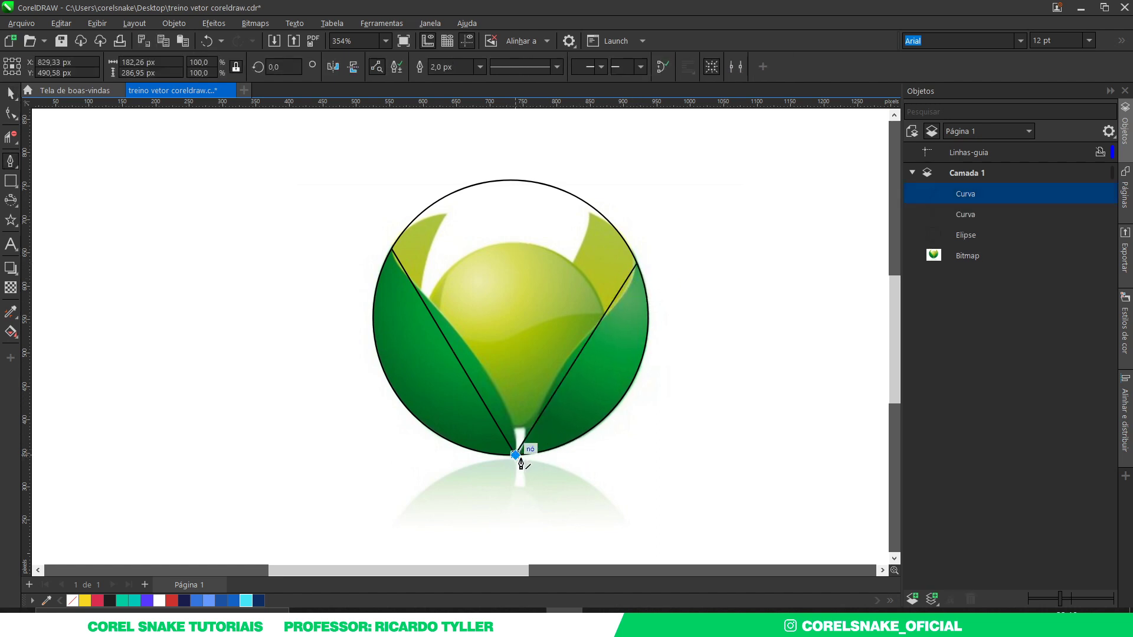
{"action": "key", "text": "space"}
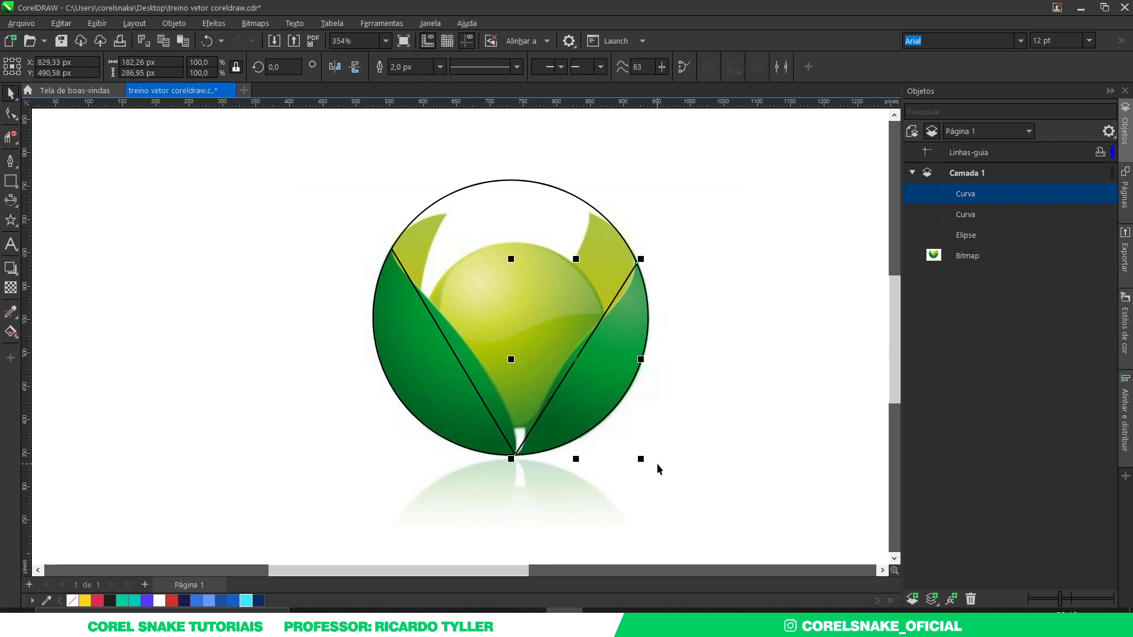
Move the upper node of the right line slightly up along the circle with the Shape tool
{"action": "scroll", "coordinate": [666, 251], "scroll_direction": "up", "scroll_amount": 2}
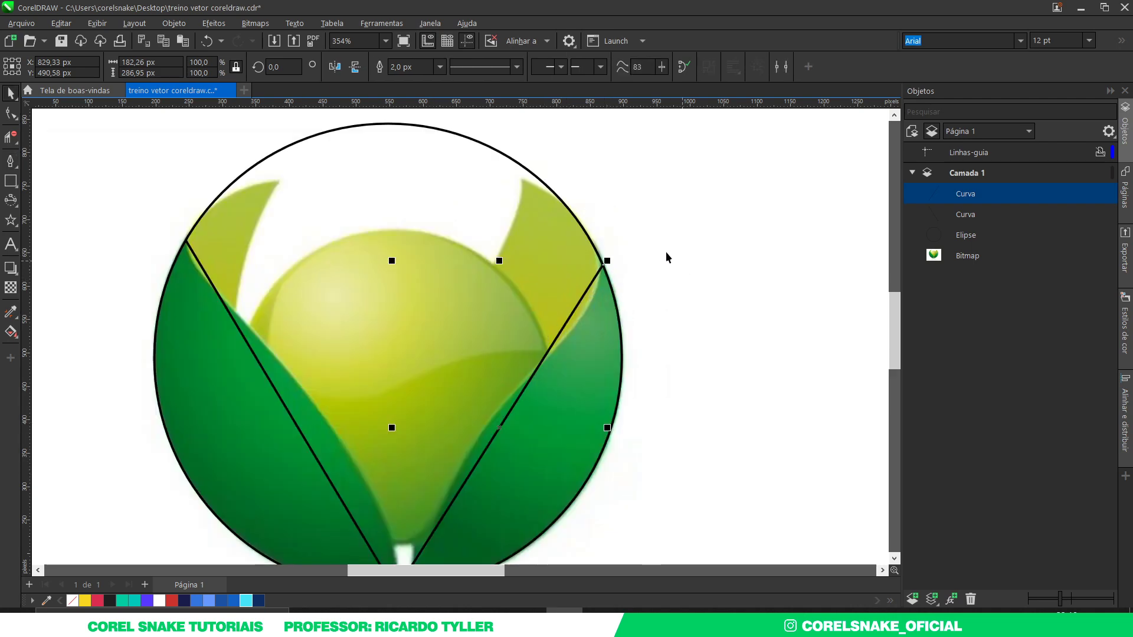
{"action": "scroll", "coordinate": [649, 259], "scroll_direction": "up", "scroll_amount": 2}
{"action": "scroll", "coordinate": [630, 276], "scroll_direction": "down", "scroll_amount": 4}
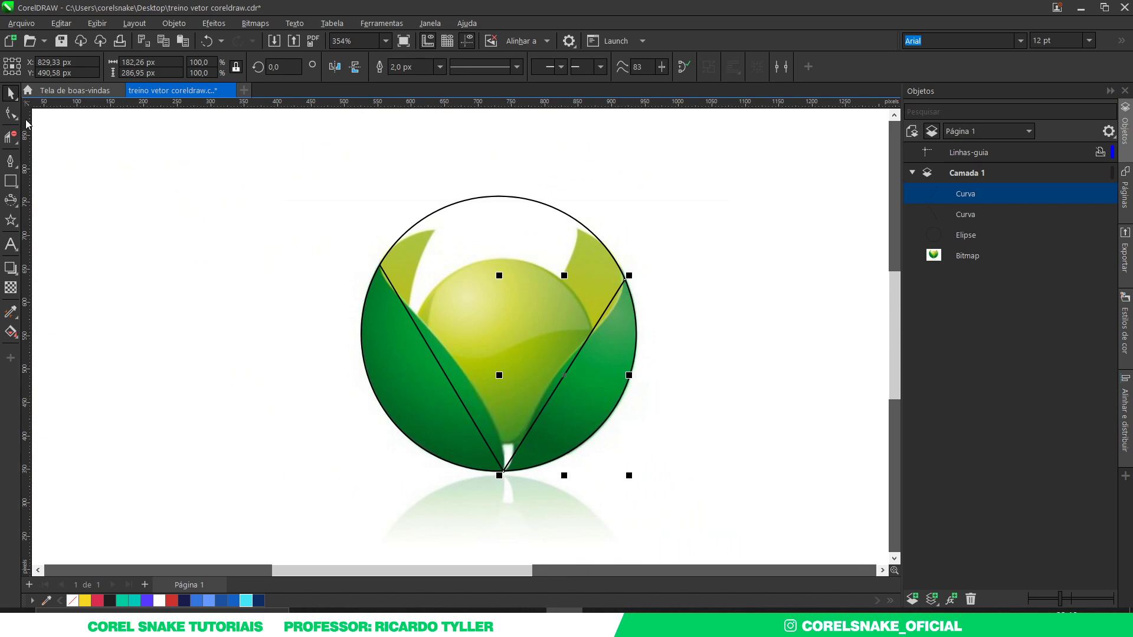
{"action": "left_click", "coordinate": [11, 113]}
{"action": "scroll", "coordinate": [628, 275], "scroll_direction": "up", "scroll_amount": 3}
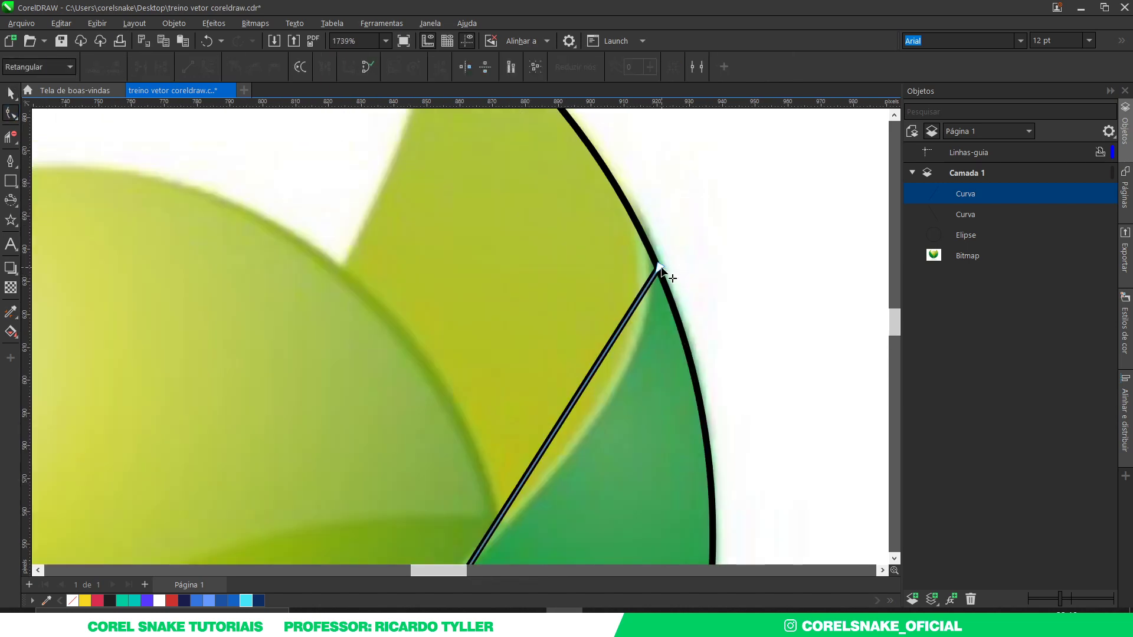
{"action": "left_click_drag", "start_coordinate": [660, 269], "coordinate": [655, 240]}
{"action": "scroll", "coordinate": [644, 260], "scroll_direction": "down", "scroll_amount": 3}
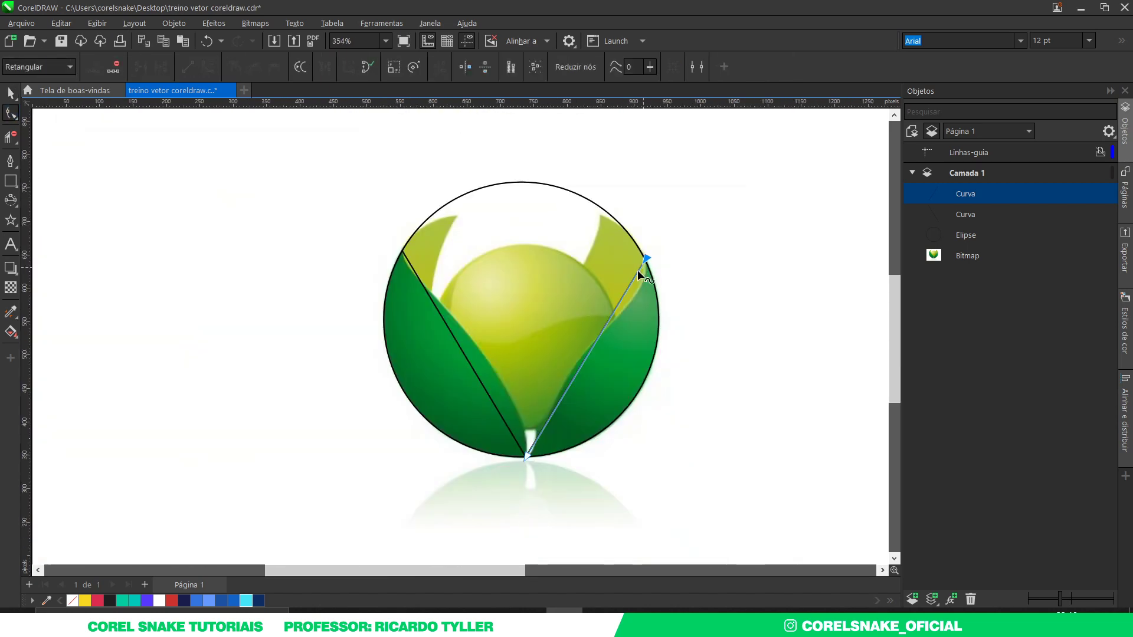
Convert the right leaf's straight line into a curve
{"action": "scroll", "coordinate": [583, 355], "scroll_direction": "up", "scroll_amount": 3}
{"action": "scroll", "coordinate": [572, 387], "scroll_direction": "down", "scroll_amount": 2}
{"action": "scroll", "coordinate": [547, 372], "scroll_direction": "up", "scroll_amount": 2}
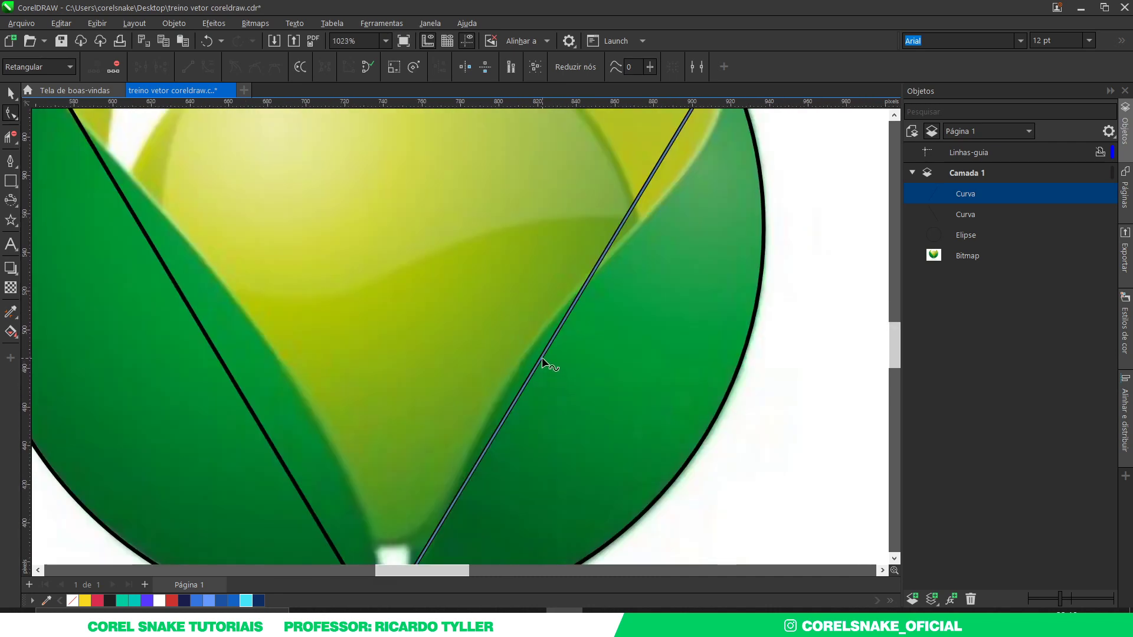
{"action": "left_click", "coordinate": [542, 357]}
{"action": "right_click", "coordinate": [542, 357]}
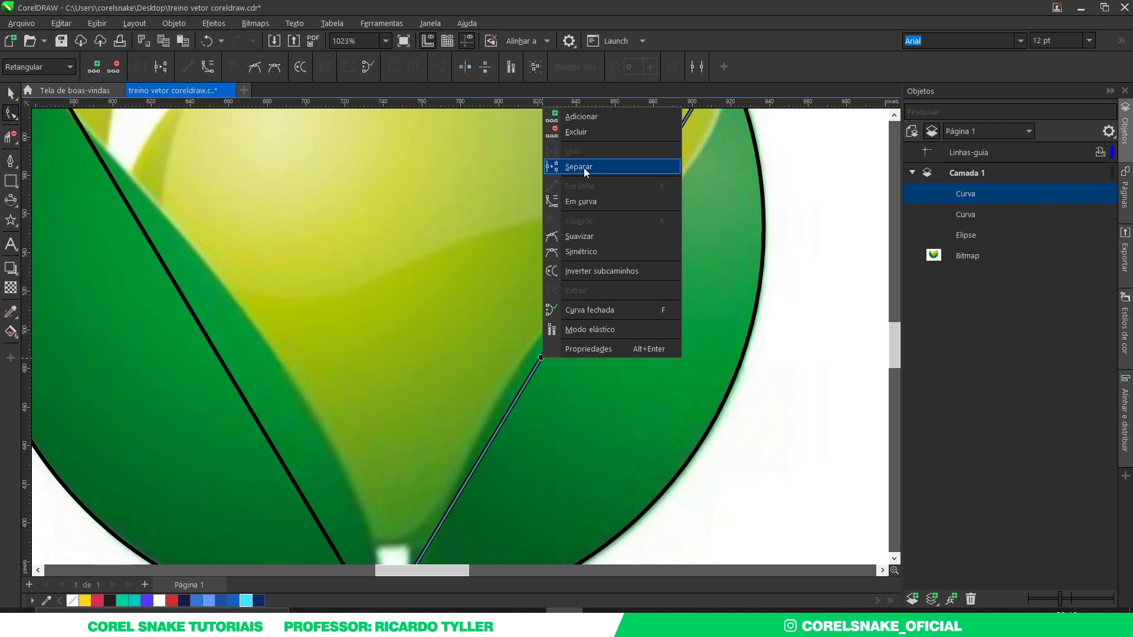
{"action": "left_click", "coordinate": [582, 200]}
Adjust the right curve's lower control handle to bend it toward the inner edge of the right leaf
{"action": "scroll", "coordinate": [563, 297], "scroll_direction": "down", "scroll_amount": 2}
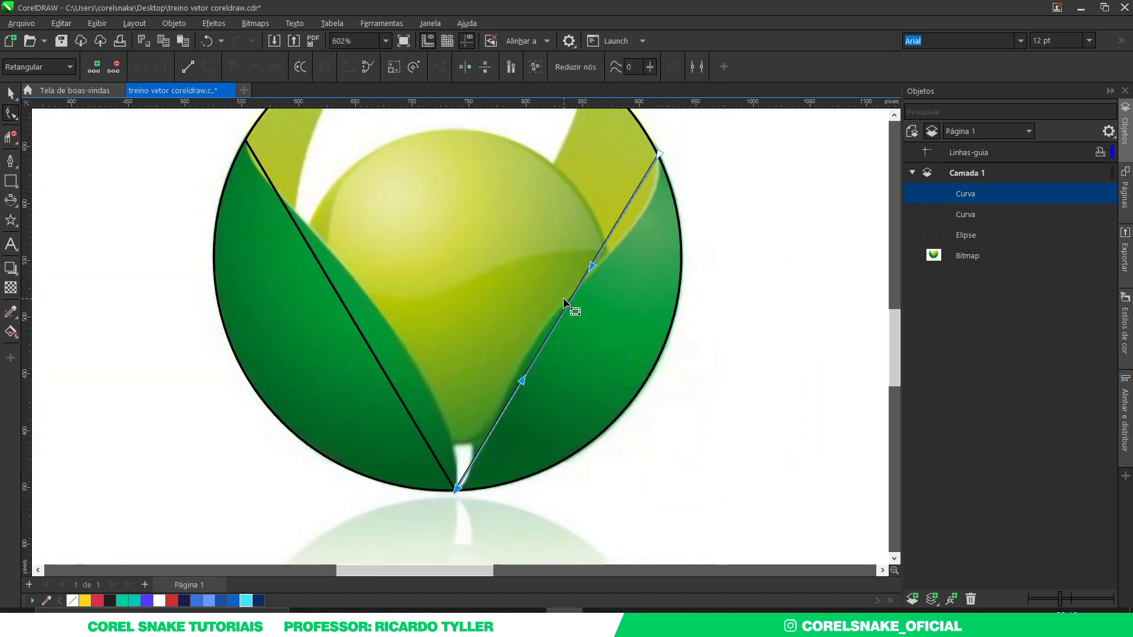
{"action": "scroll", "coordinate": [528, 390], "scroll_direction": "up", "scroll_amount": 4}
{"action": "left_click_drag", "start_coordinate": [525, 370], "coordinate": [493, 331]}
{"action": "scroll", "coordinate": [468, 332], "scroll_direction": "down", "scroll_amount": 3}
{"action": "scroll", "coordinate": [417, 458], "scroll_direction": "up", "scroll_amount": 2}
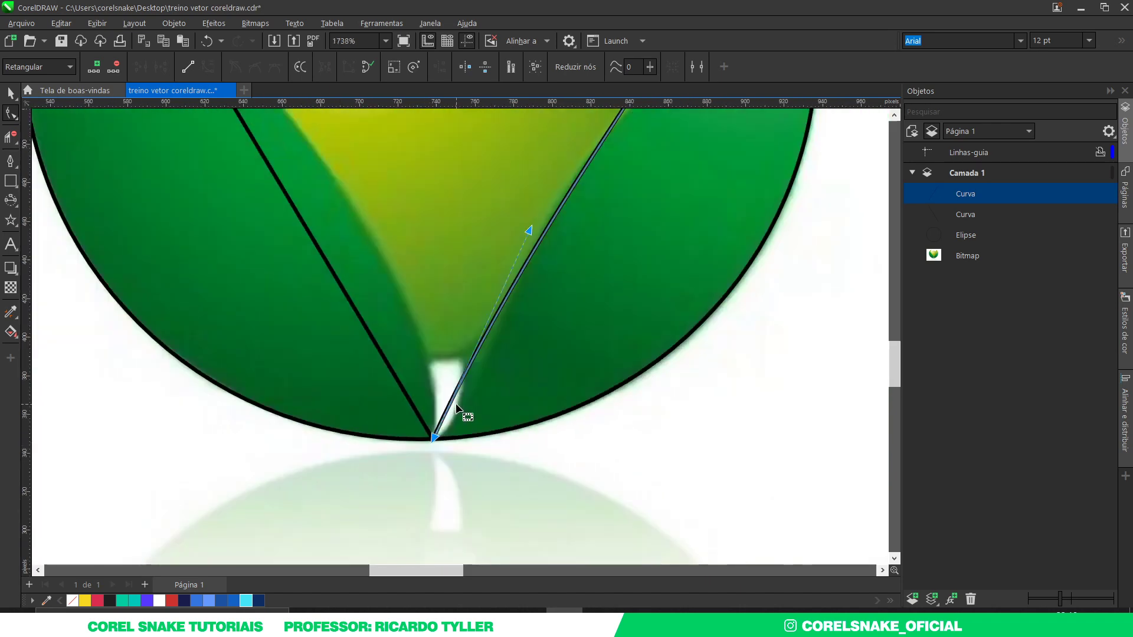
{"action": "scroll", "coordinate": [533, 254], "scroll_direction": "up", "scroll_amount": 2}
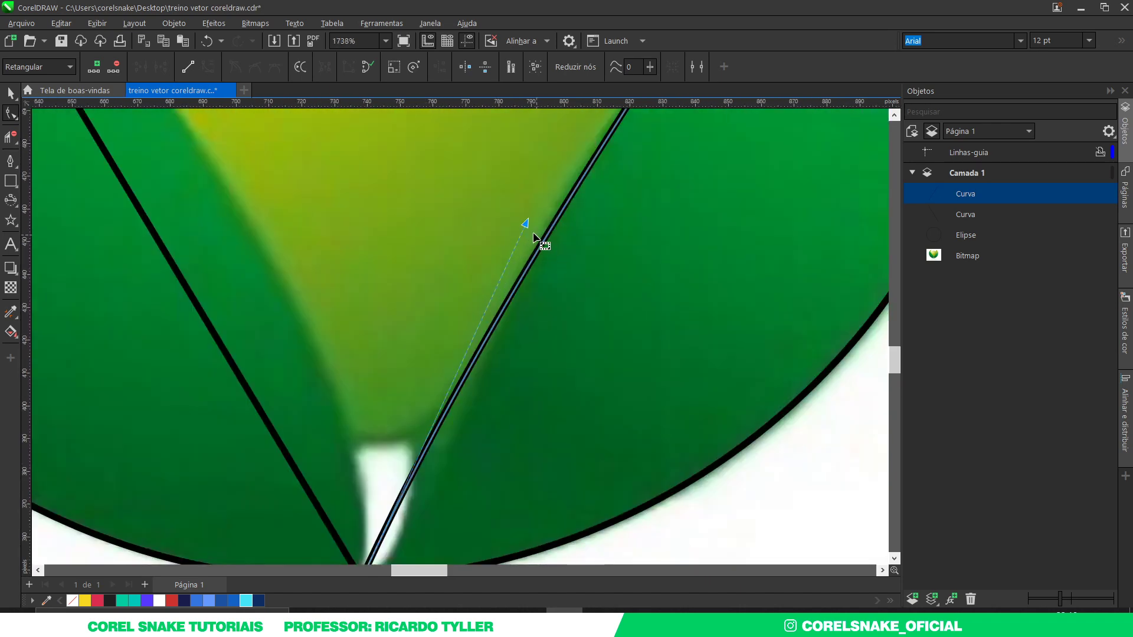
{"action": "left_click_drag", "start_coordinate": [526, 223], "coordinate": [520, 220]}
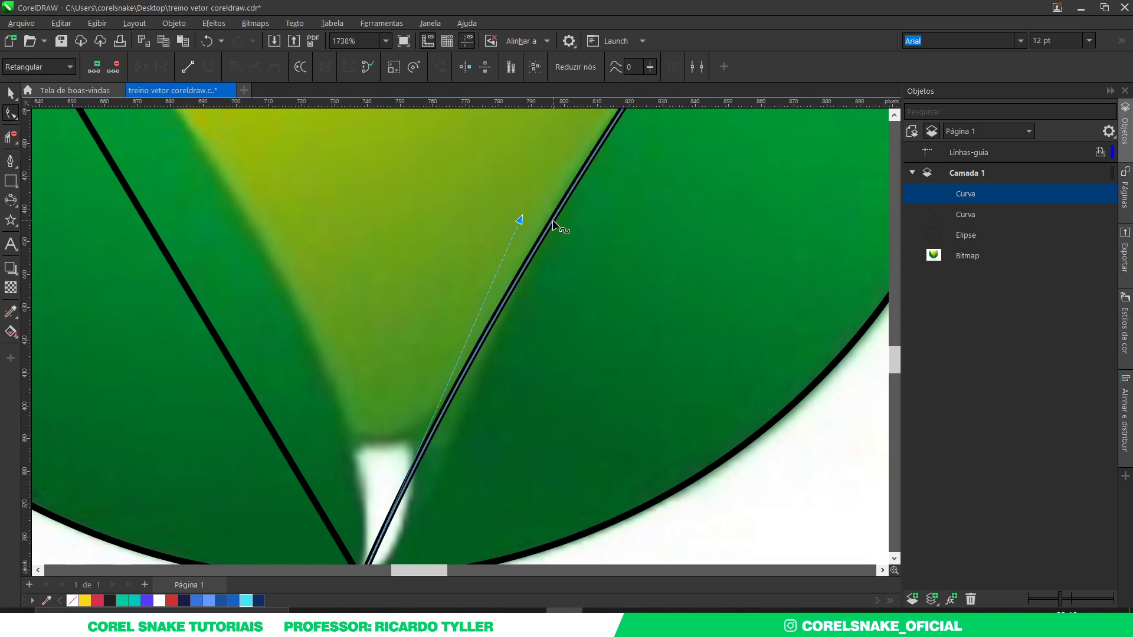
Add a node partway along the right curve and bend its lower segment around the small white gap at the logo's base
{"action": "left_click", "coordinate": [554, 223]}
{"action": "scroll", "coordinate": [523, 350], "scroll_direction": "down", "scroll_amount": 3}
{"action": "scroll", "coordinate": [469, 390], "scroll_direction": "up", "scroll_amount": 4}
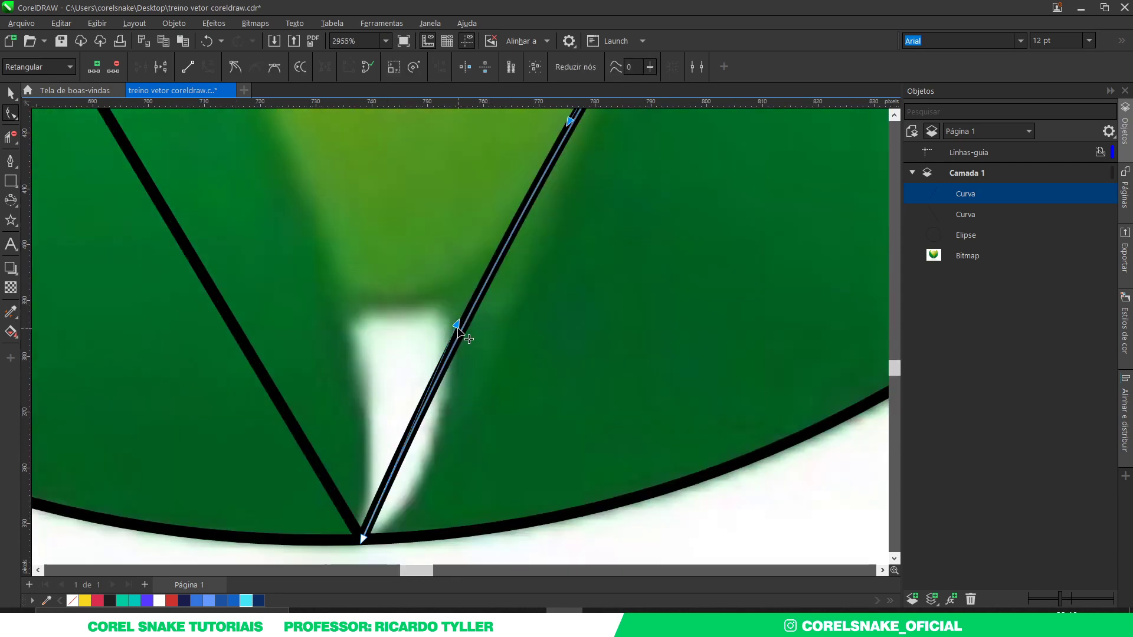
{"action": "left_click_drag", "start_coordinate": [458, 331], "coordinate": [506, 427]}
{"action": "scroll", "coordinate": [506, 427], "scroll_direction": "down", "scroll_amount": 3}
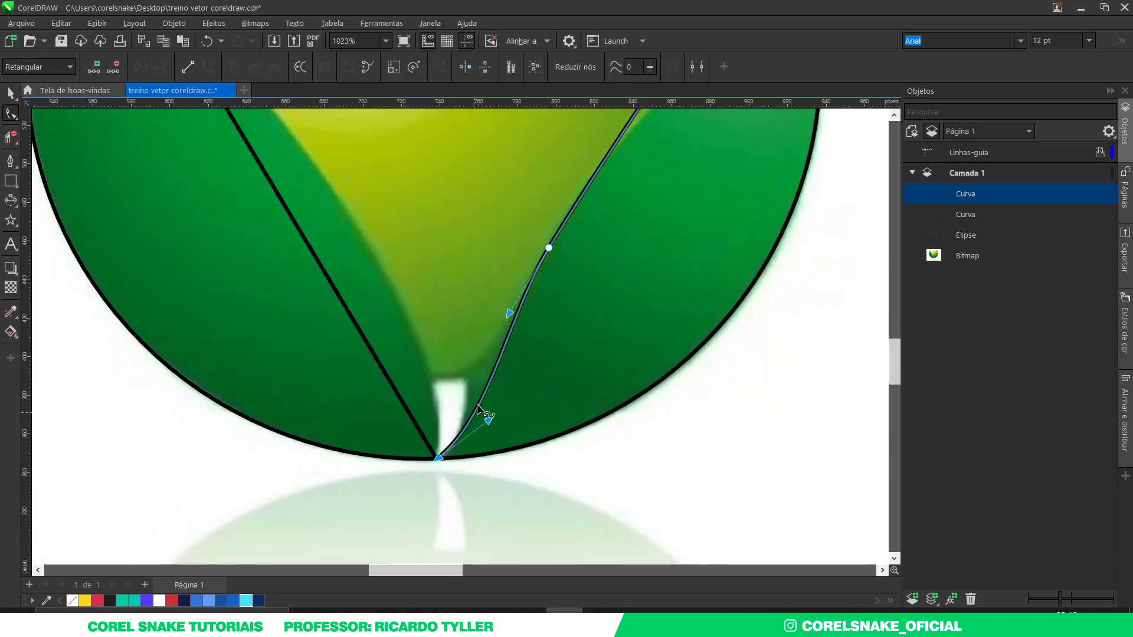
{"action": "scroll", "coordinate": [506, 370], "scroll_direction": "up", "scroll_amount": 2}
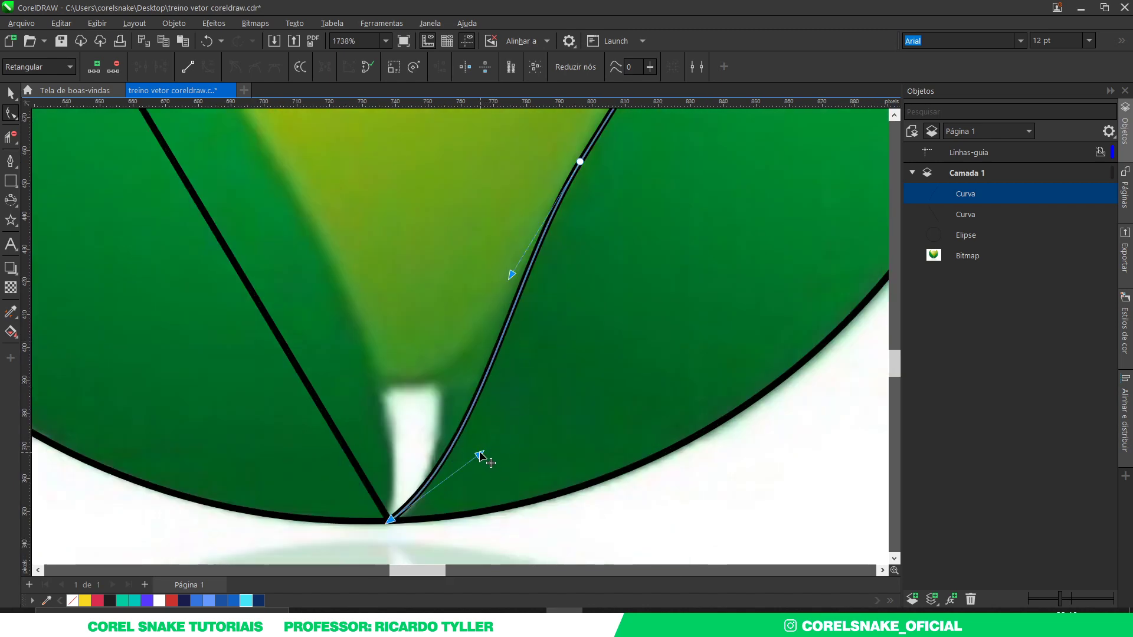
{"action": "left_click_drag", "start_coordinate": [481, 456], "coordinate": [497, 432]}
{"action": "scroll", "coordinate": [497, 432], "scroll_direction": "down", "scroll_amount": 5}
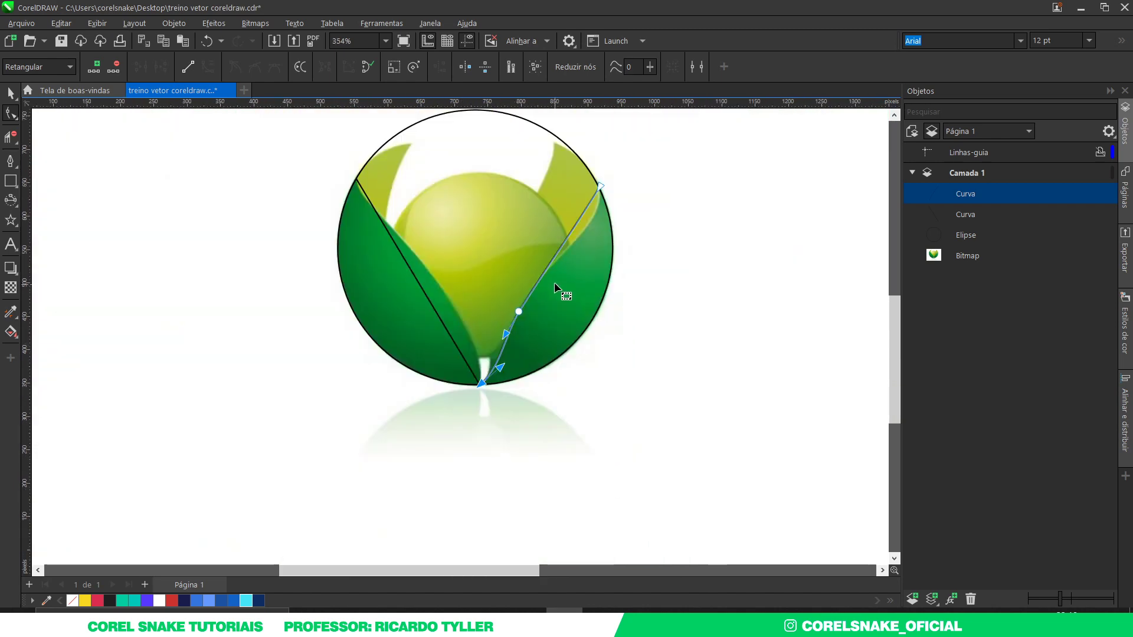
Bend the upper segment of the right curve along the right leaf's inner edge using the top node's control handle
{"action": "scroll", "coordinate": [597, 189], "scroll_direction": "up", "scroll_amount": 3}
{"action": "left_click_drag", "start_coordinate": [636, 160], "coordinate": [580, 247]}
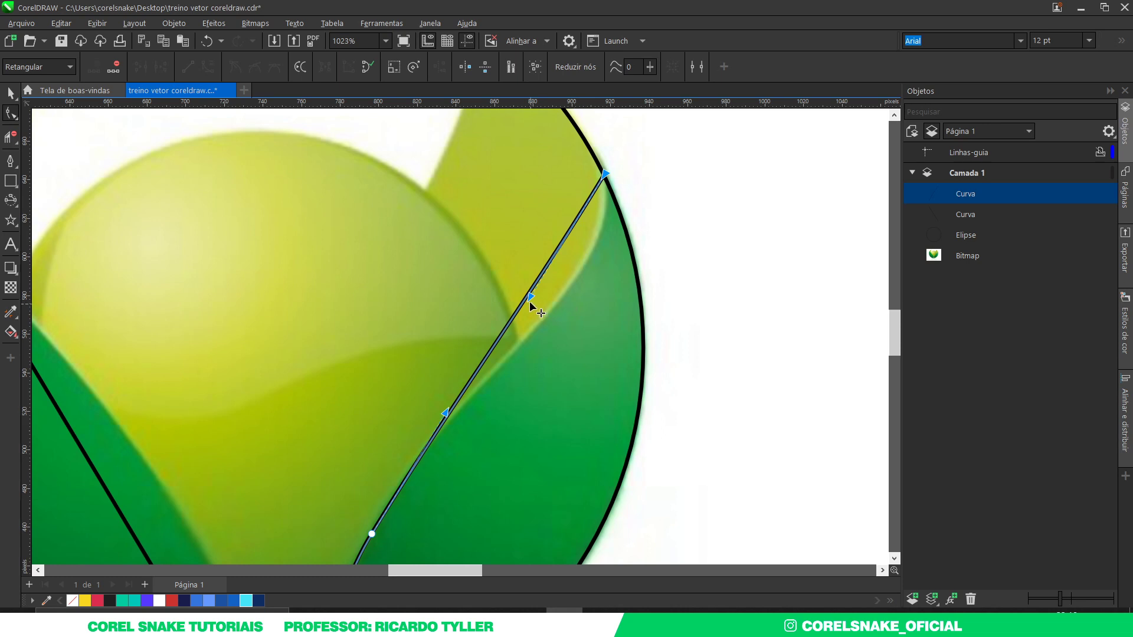
{"action": "left_click_drag", "start_coordinate": [531, 298], "coordinate": [616, 308]}
{"action": "scroll", "coordinate": [433, 401], "scroll_direction": "down", "scroll_amount": 4}
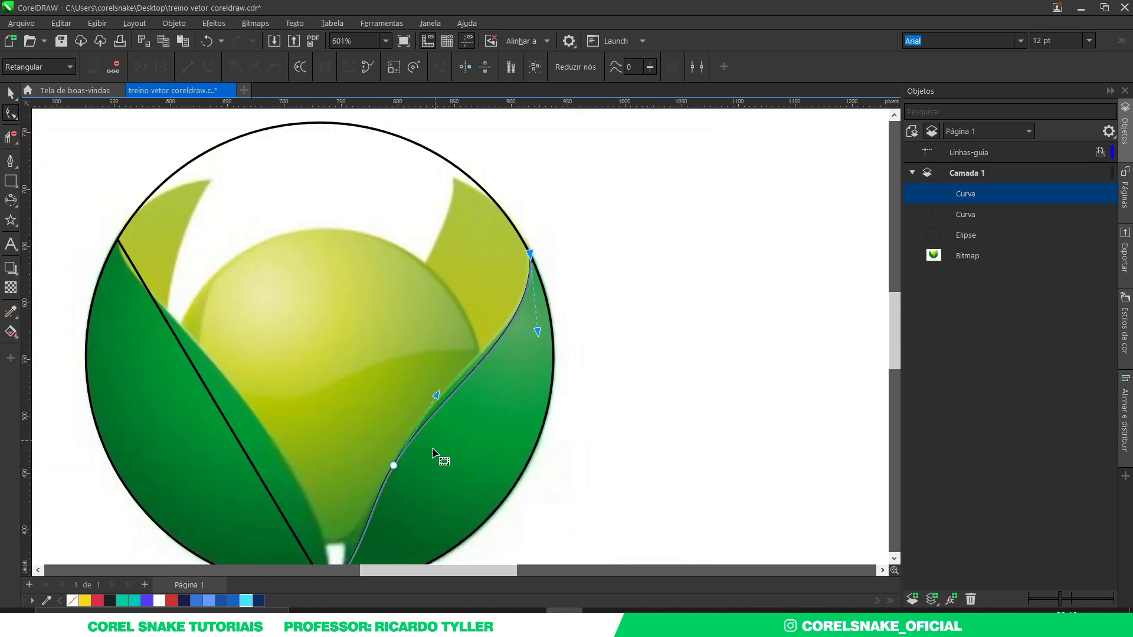
Adjust the upper handle of the right curve's middle node so the segment hugs the right leaf's edge
{"action": "scroll", "coordinate": [441, 458], "scroll_direction": "up", "scroll_amount": 4}
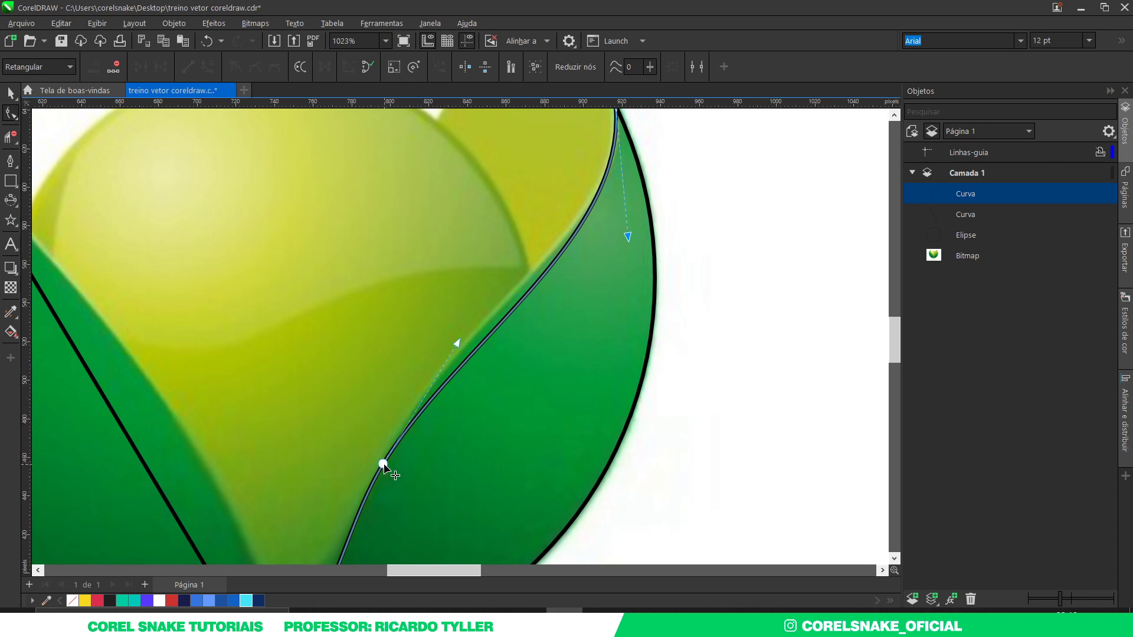
{"action": "left_click", "coordinate": [383, 465]}
{"action": "left_click_drag", "start_coordinate": [455, 349], "coordinate": [446, 325]}
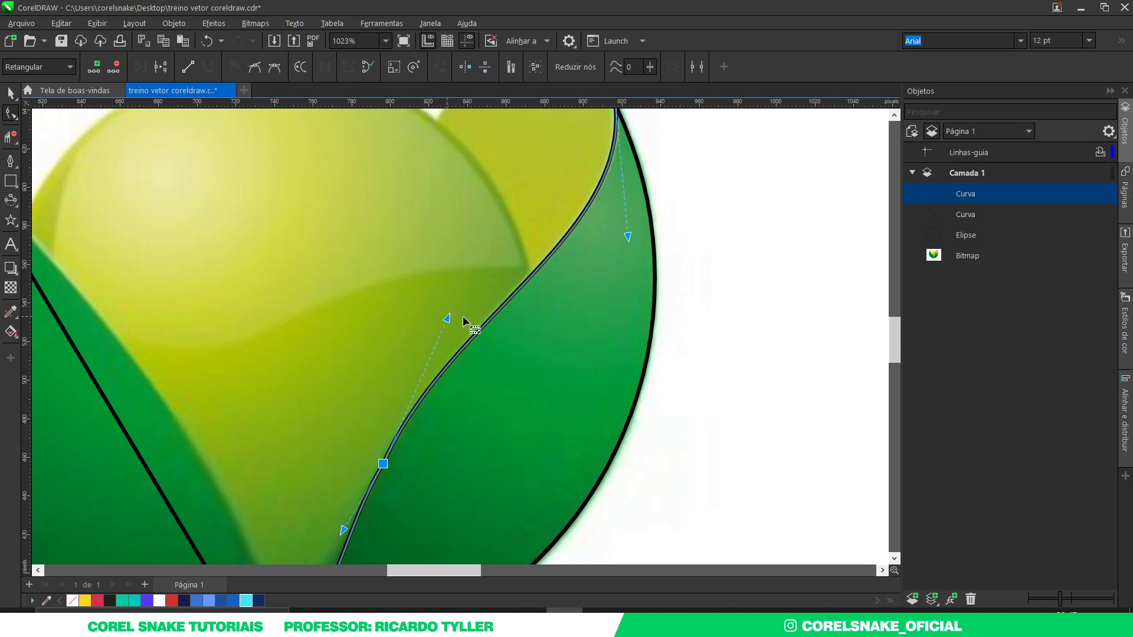
{"action": "scroll", "coordinate": [638, 243], "scroll_direction": "down", "scroll_amount": 4}
Convert the left leaf's straight line into a curve and bend both its handles to follow the leaf's inner edge
{"action": "scroll", "coordinate": [425, 324], "scroll_direction": "up", "scroll_amount": 2}
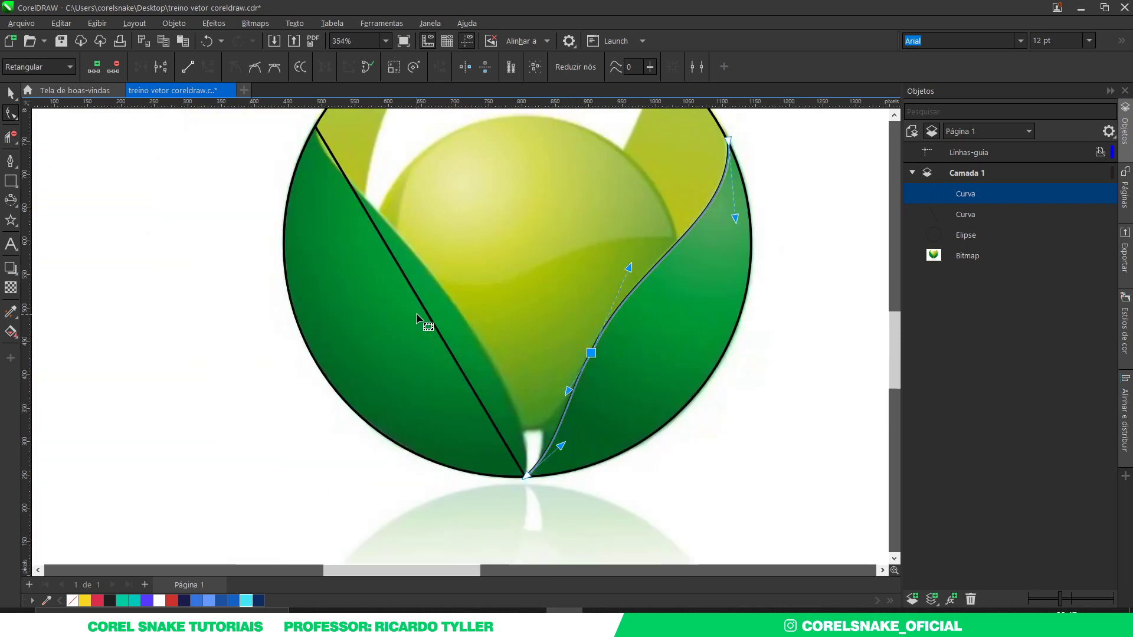
{"action": "left_click", "coordinate": [433, 322]}
{"action": "right_click", "coordinate": [433, 322]}
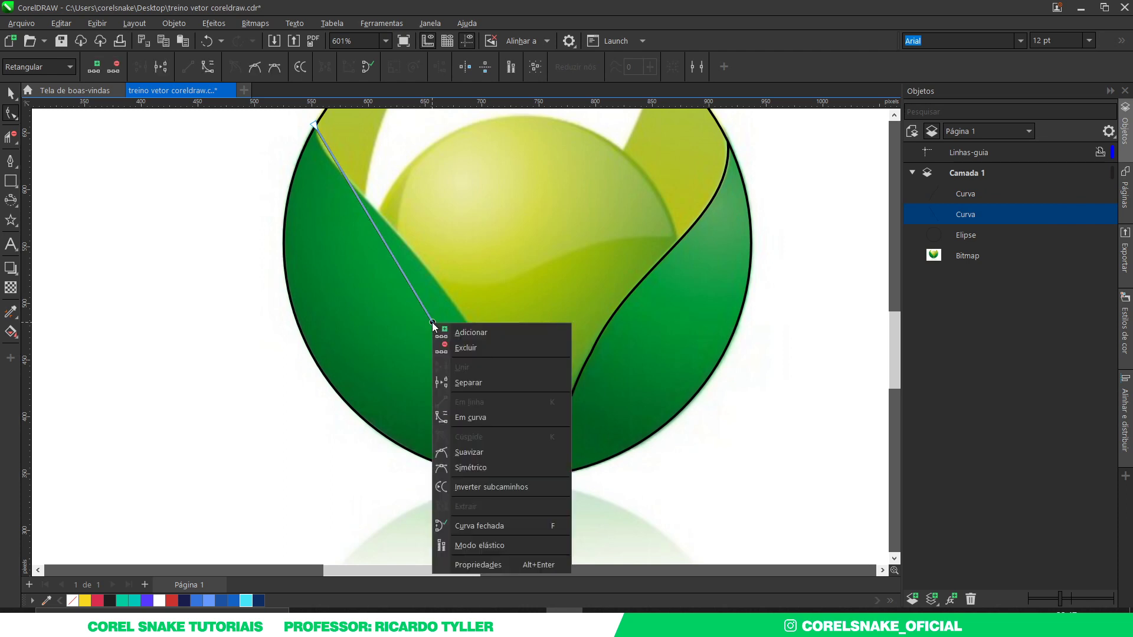
{"action": "left_click", "coordinate": [470, 418]}
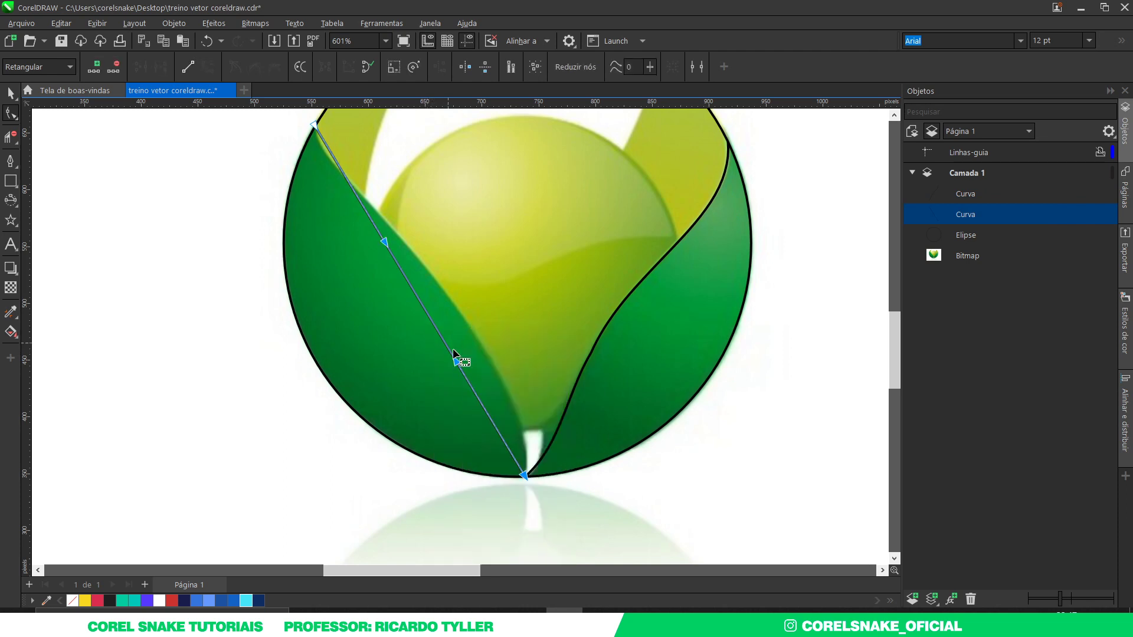
{"action": "left_click_drag", "start_coordinate": [458, 363], "coordinate": [530, 336]}
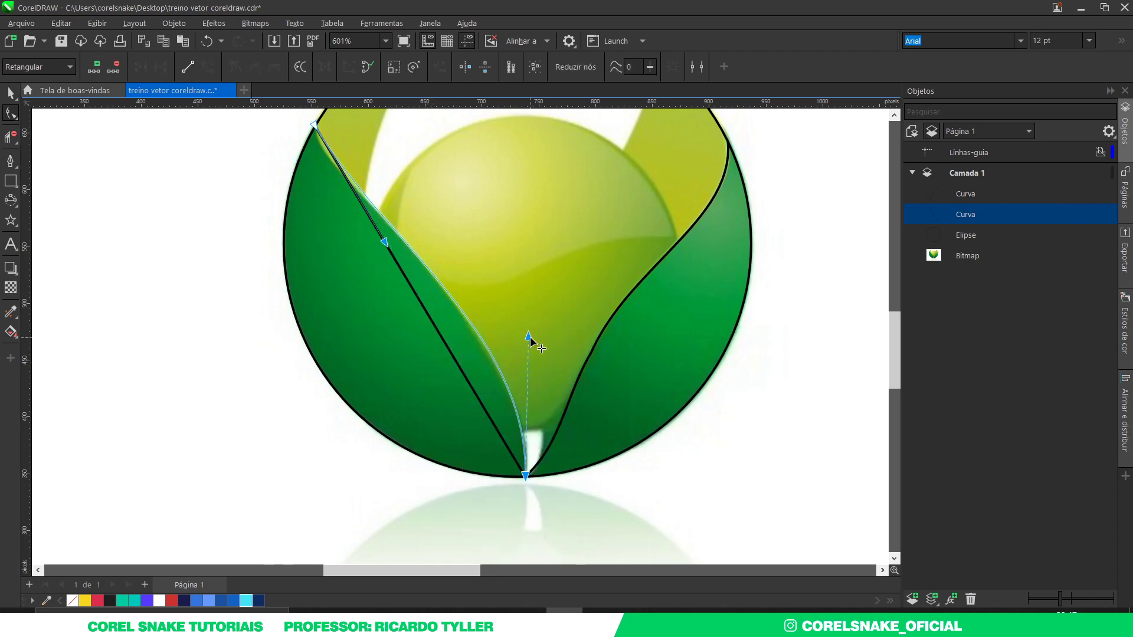
{"action": "left_click_drag", "start_coordinate": [384, 242], "coordinate": [327, 204]}
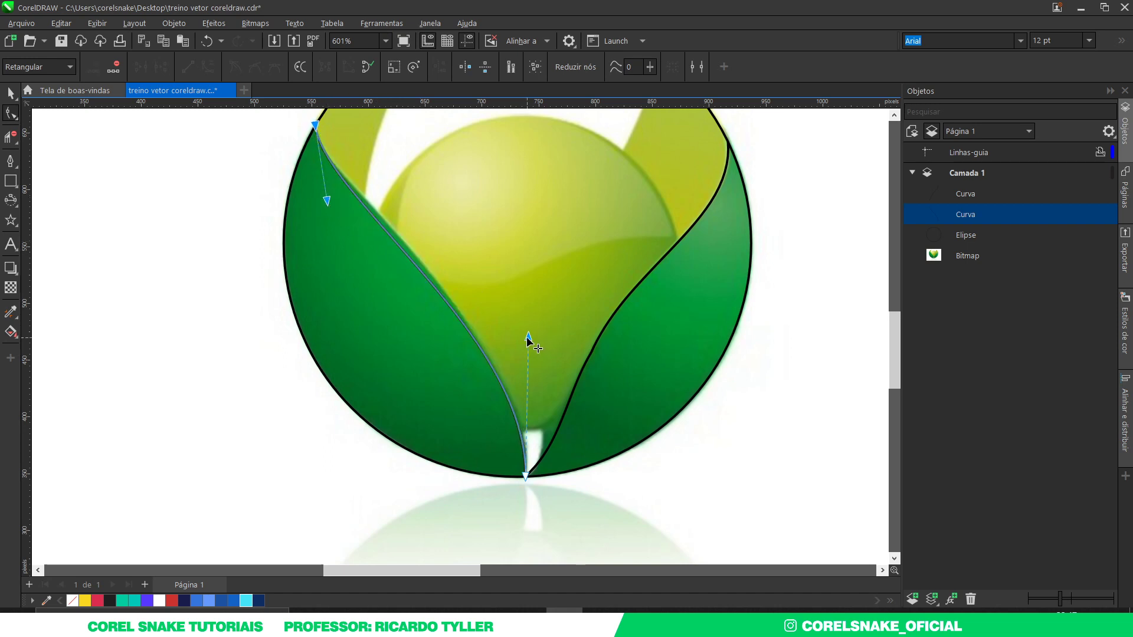
{"action": "scroll", "coordinate": [519, 354], "scroll_direction": "down", "scroll_amount": 2}
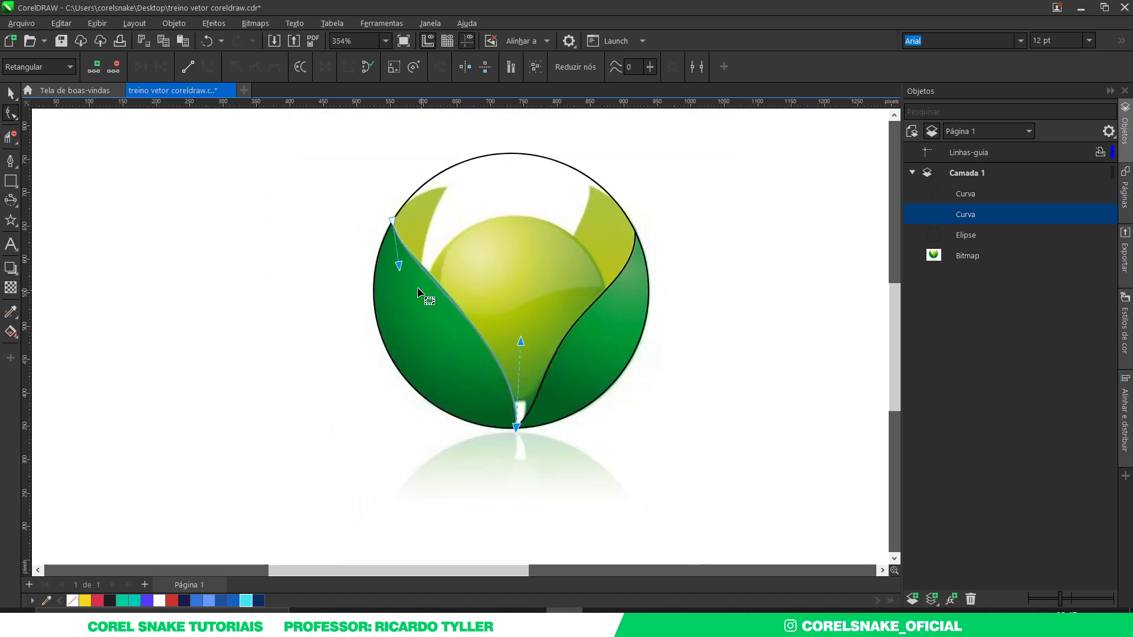
Fine-tune the left curve's upper and lower control handles to match the left leaf's edge more closely
{"action": "scroll", "coordinate": [417, 286], "scroll_direction": "up", "scroll_amount": 4}
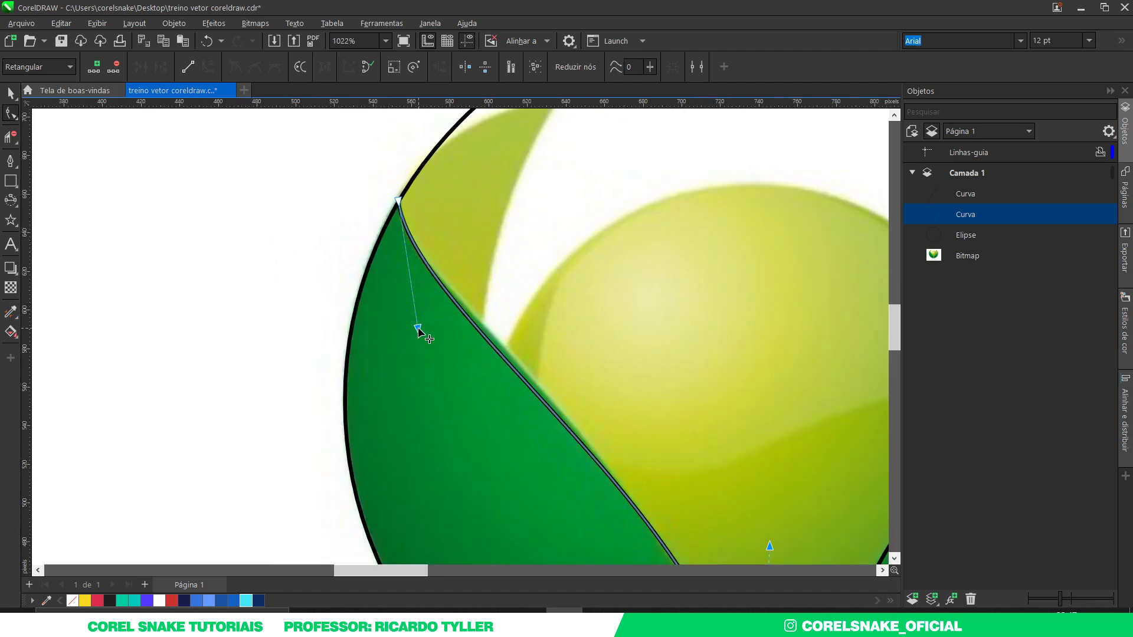
{"action": "left_click_drag", "start_coordinate": [419, 329], "coordinate": [442, 343]}
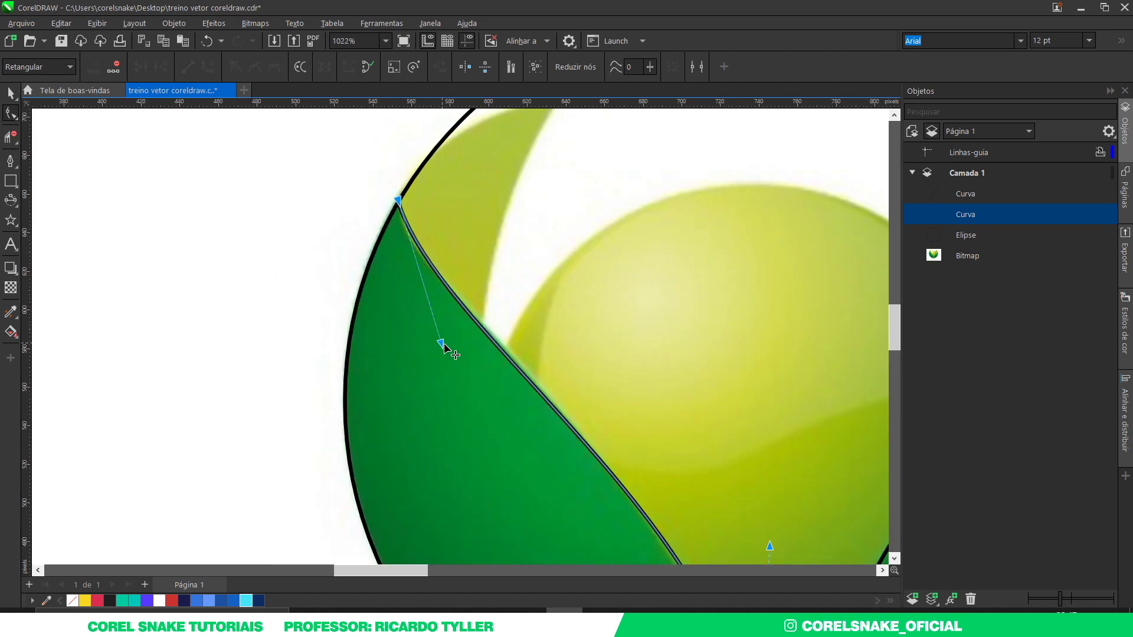
{"action": "scroll", "coordinate": [444, 348], "scroll_direction": "down", "scroll_amount": 2}
{"action": "scroll", "coordinate": [597, 455], "scroll_direction": "up", "scroll_amount": 2}
{"action": "scroll", "coordinate": [620, 522], "scroll_direction": "down", "scroll_amount": 2}
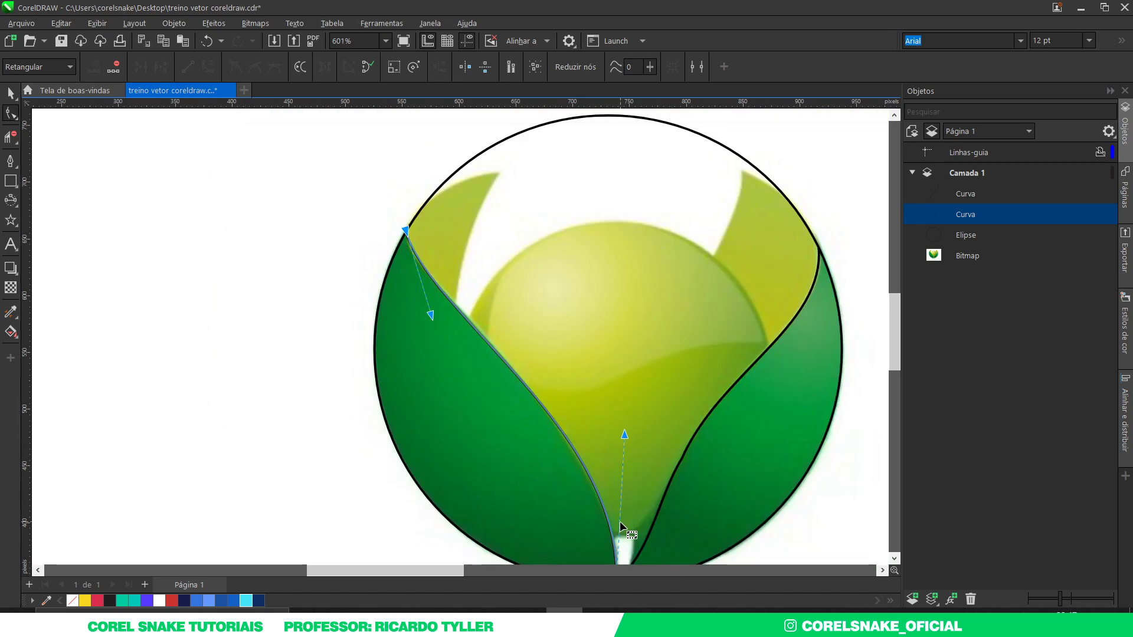
{"action": "scroll", "coordinate": [620, 522], "scroll_direction": "up", "scroll_amount": 2}
{"action": "left_click_drag", "start_coordinate": [630, 268], "coordinate": [630, 283]}
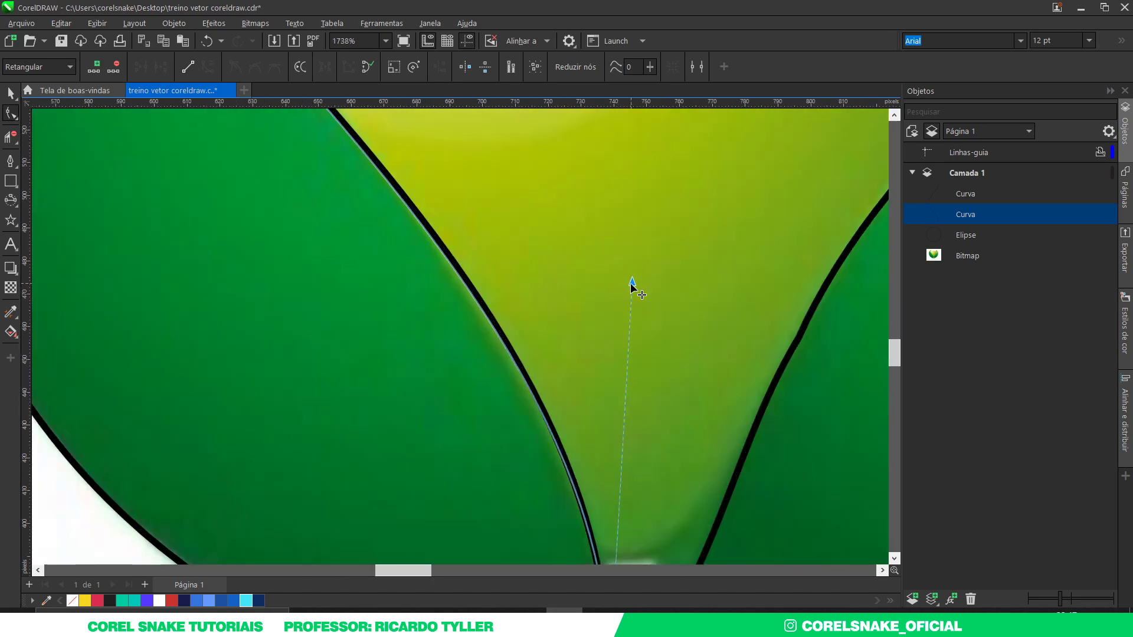
{"action": "scroll", "coordinate": [473, 303], "scroll_direction": "down", "scroll_amount": 3}
{"action": "scroll", "coordinate": [488, 387], "scroll_direction": "down", "scroll_amount": 1}
{"action": "scroll", "coordinate": [500, 289], "scroll_direction": "up", "scroll_amount": 1}
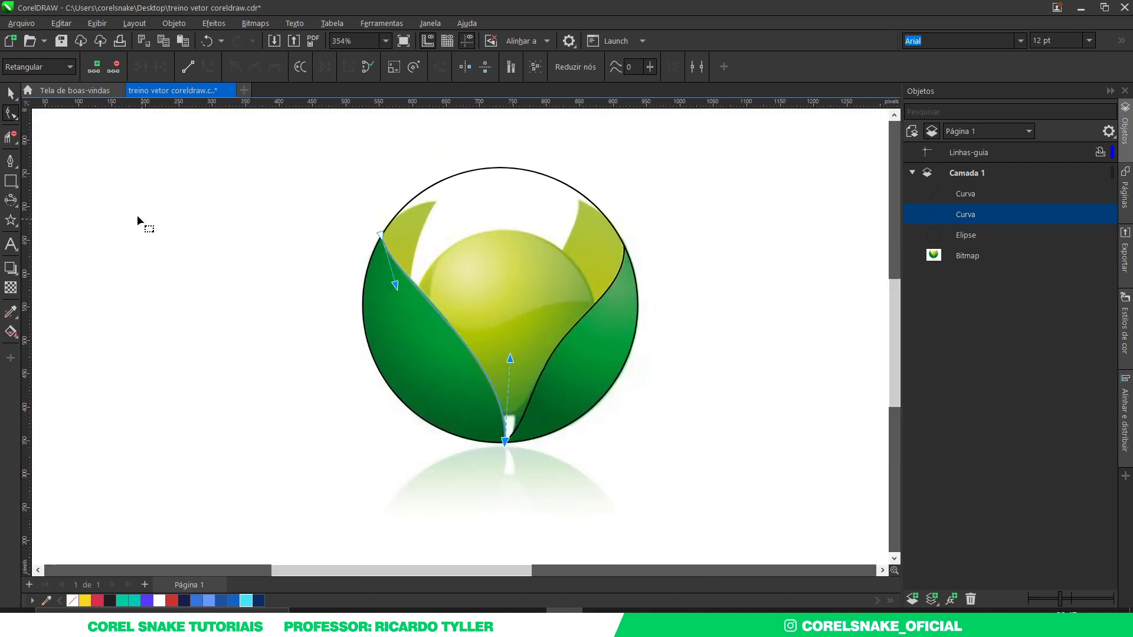
Create red shapes from the left and right leaf areas enclosed by the circle and curves with Smart Fill
{"action": "left_click", "coordinate": [8, 97]}
{"action": "scroll", "coordinate": [498, 372], "scroll_direction": "down", "scroll_amount": 1}
{"action": "scroll", "coordinate": [537, 380], "scroll_direction": "up", "scroll_amount": 1}
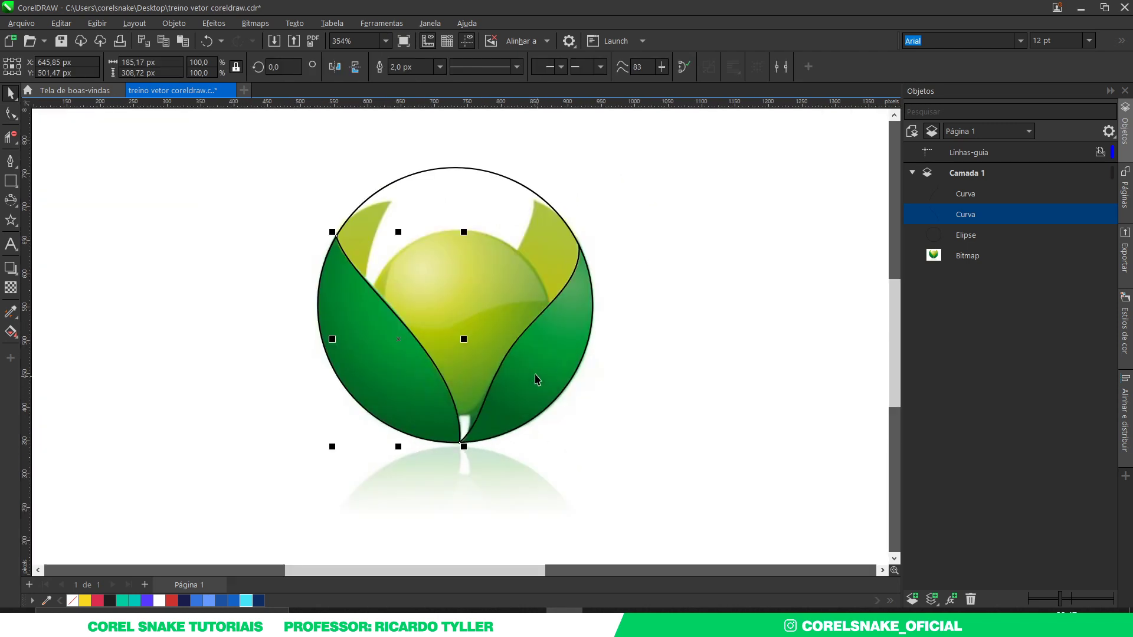
{"action": "left_click", "coordinate": [390, 363]}
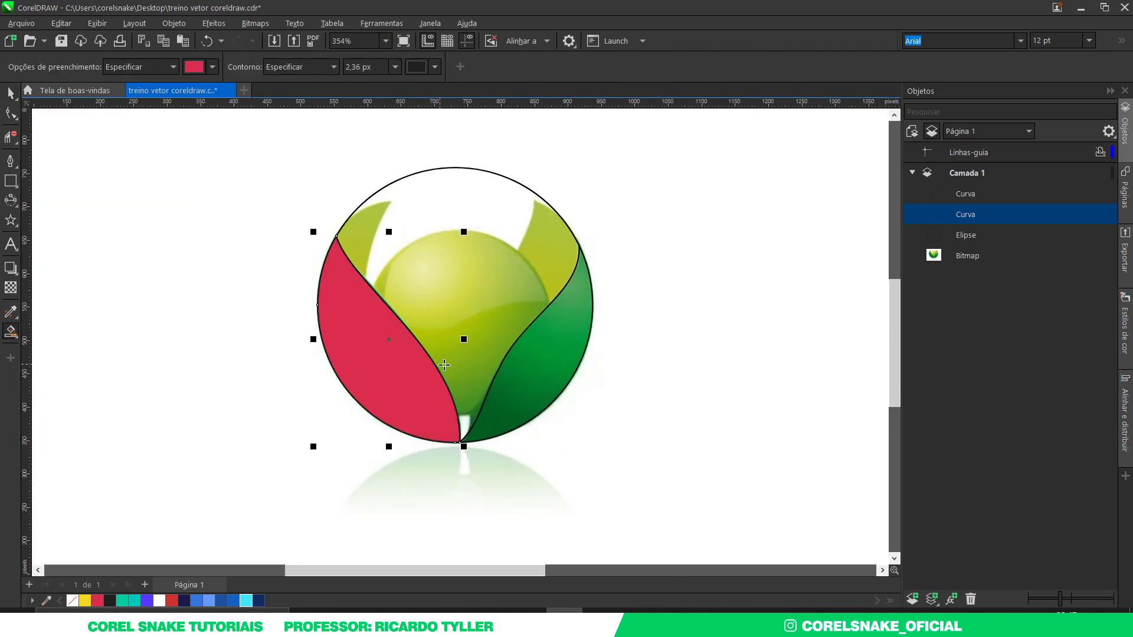
{"action": "left_click", "coordinate": [548, 366]}
Select both red leaf shapes and move them horizontally into the empty space to the right of the logo
{"action": "left_click", "coordinate": [11, 93]}
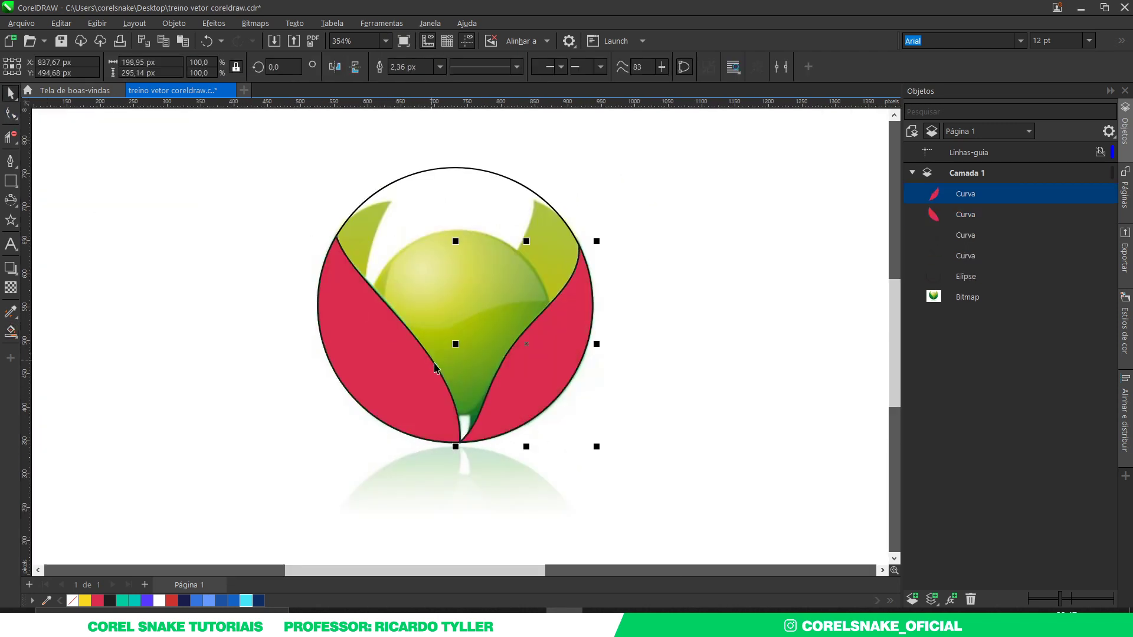
{"action": "left_click", "coordinate": [417, 373], "text": "shift"}
{"action": "scroll", "coordinate": [350, 356], "scroll_direction": "down", "scroll_amount": 2}
{"action": "left_click_drag", "start_coordinate": [355, 357], "coordinate": [617, 357]}
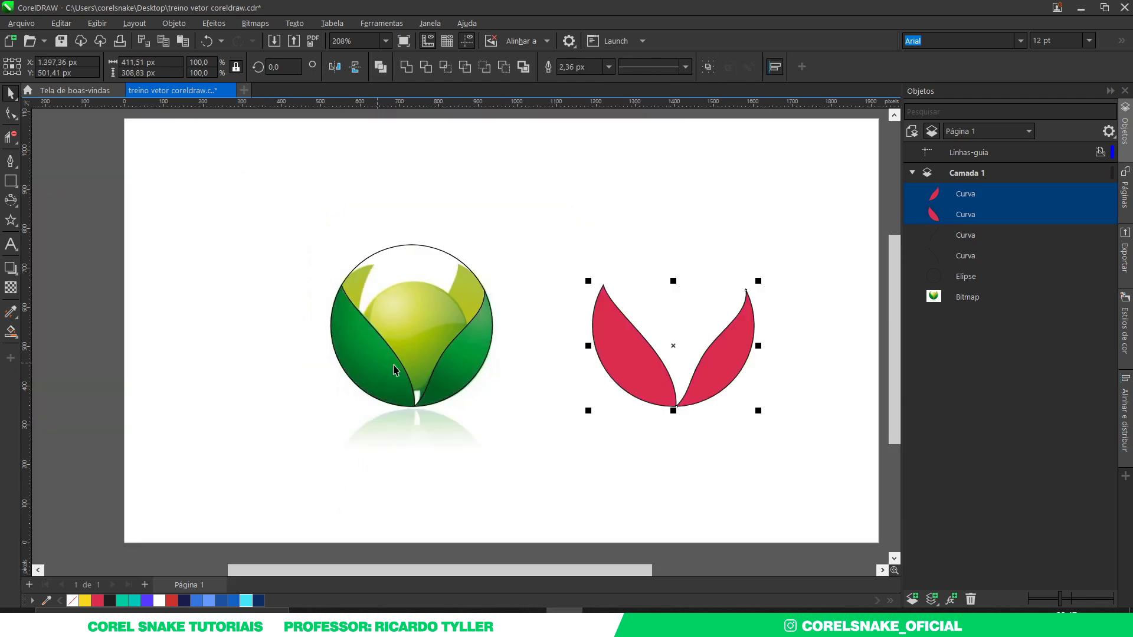
Sample a dark green and a brighter green from the bitmap's left leaf into the document palette
{"action": "scroll", "coordinate": [438, 364], "scroll_direction": "up", "scroll_amount": 2}
{"action": "left_click", "coordinate": [47, 600]}
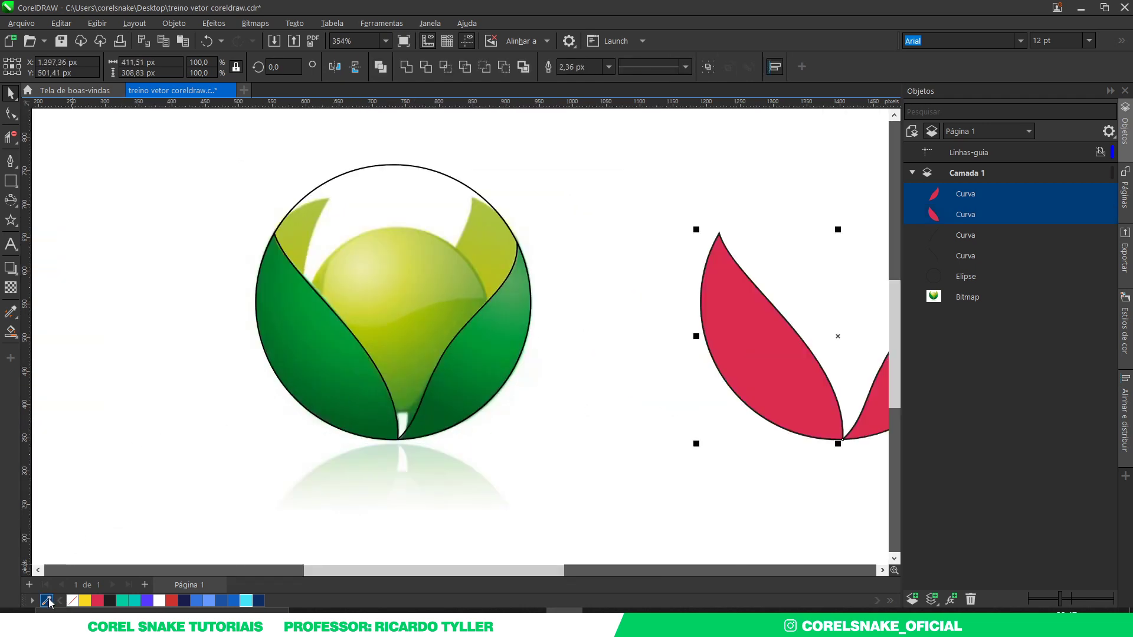
{"action": "left_click", "coordinate": [334, 378]}
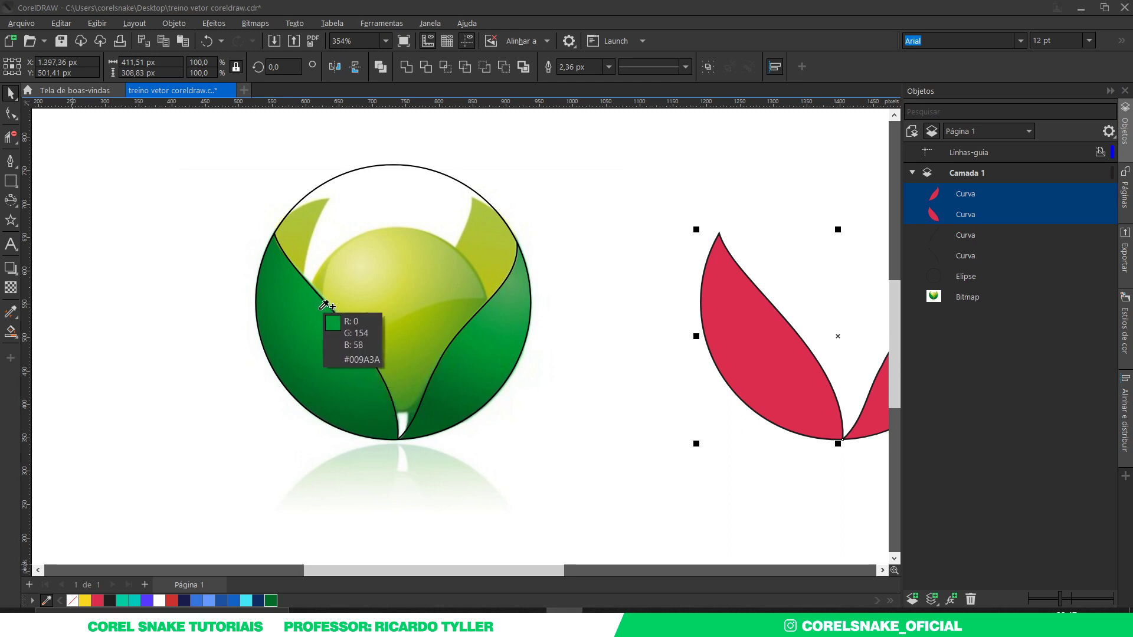
{"action": "left_click", "coordinate": [350, 359]}
Fill the separated left leaf with the sampled dark green and remove its outline
{"action": "scroll", "coordinate": [352, 362], "scroll_direction": "down", "scroll_amount": 2}
{"action": "left_click", "coordinate": [587, 378]}
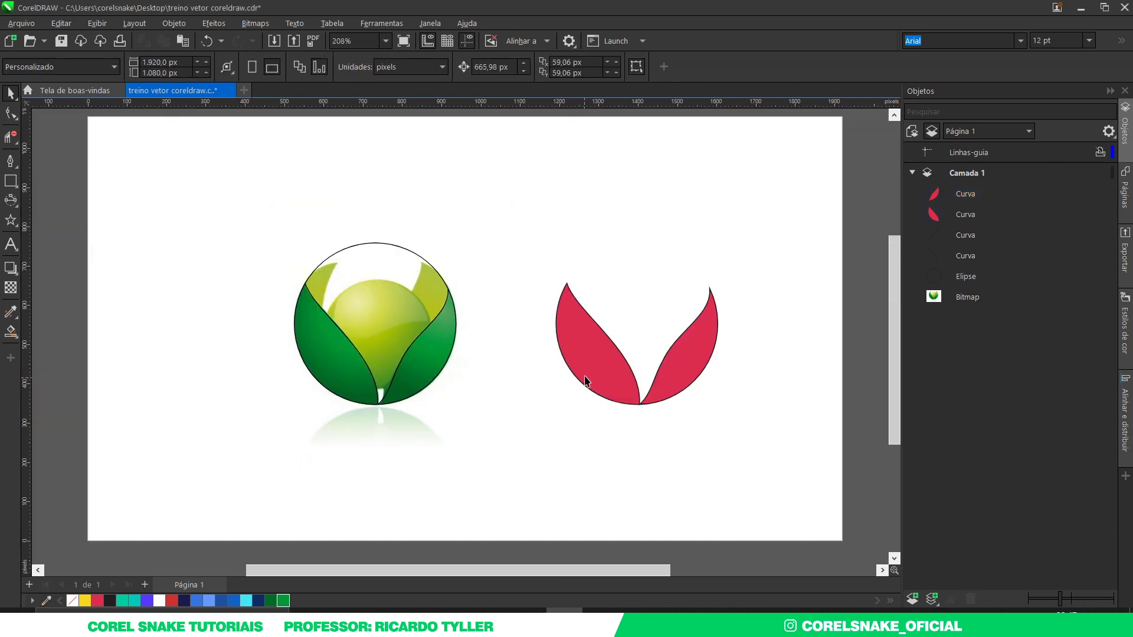
{"action": "left_click", "coordinate": [273, 600]}
{"action": "right_click", "coordinate": [74, 601]}
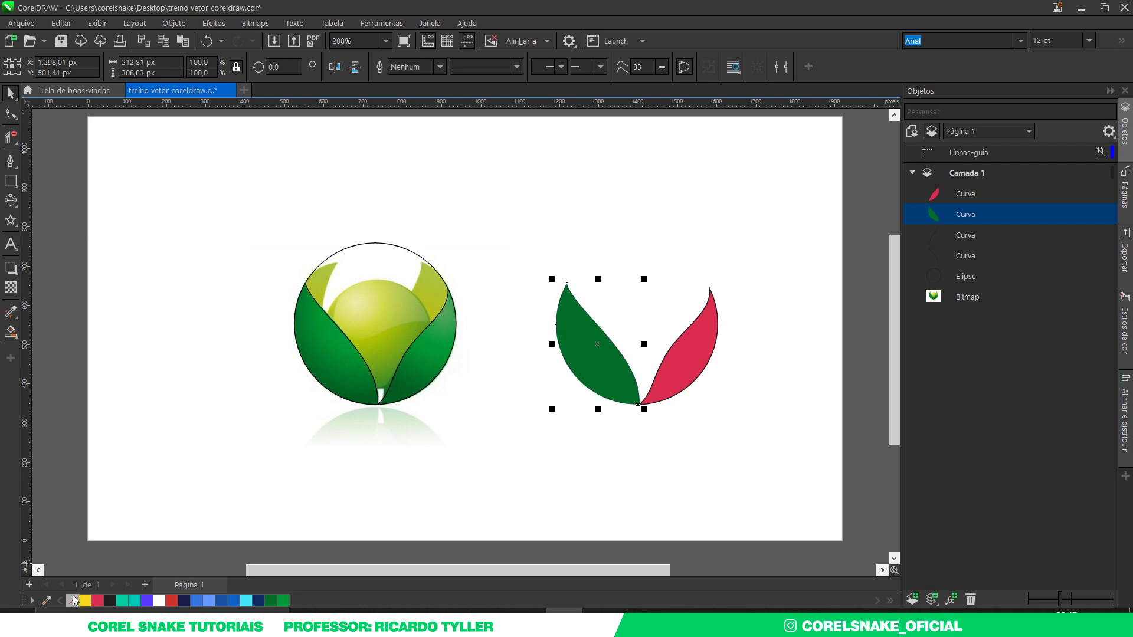
Apply a linear gradient to the left leaf from dark green at its lower outer edge to the brighter green at its inner edge
{"action": "key", "text": "g"}
{"action": "scroll", "coordinate": [601, 384], "scroll_direction": "up", "scroll_amount": 2}
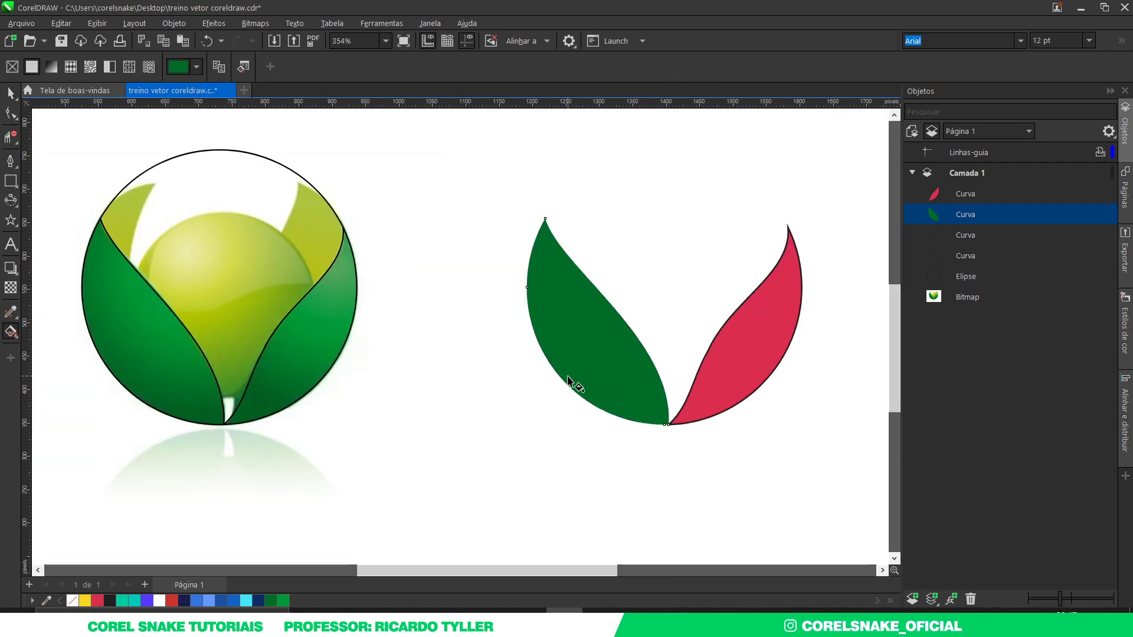
{"action": "left_click_drag", "start_coordinate": [568, 378], "coordinate": [614, 324]}
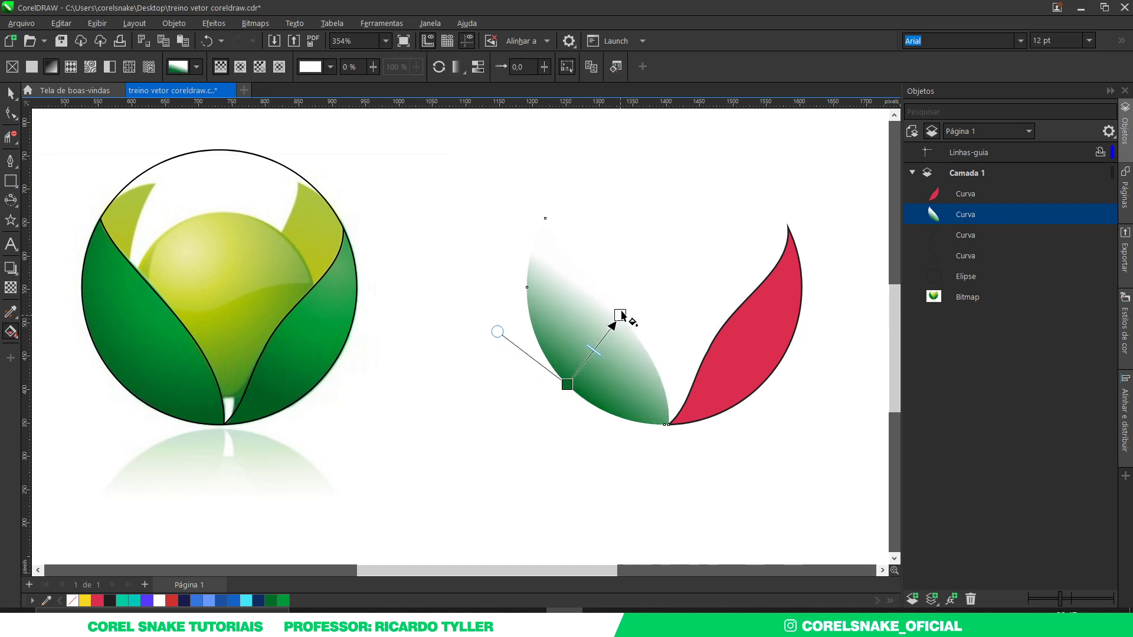
{"action": "left_click", "coordinate": [284, 601]}
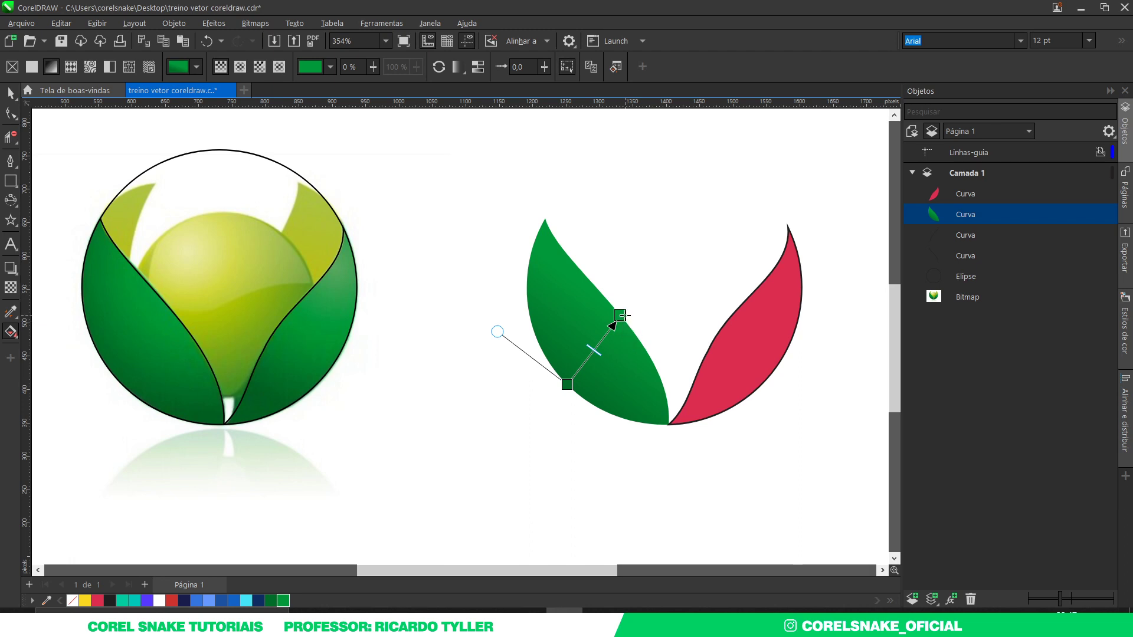
{"action": "left_click_drag", "start_coordinate": [621, 318], "coordinate": [617, 326]}
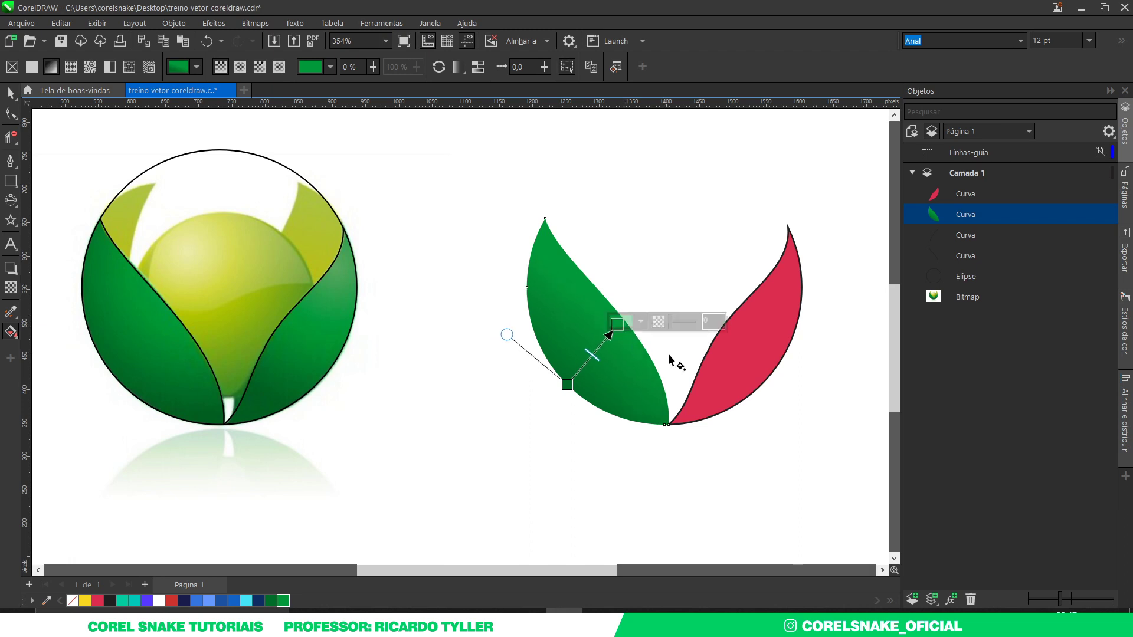
Fill the separated right leaf with dark green and apply a linear gradient from its base to brighter green near its tip
{"action": "left_click", "coordinate": [738, 380]}
{"action": "left_click", "coordinate": [281, 602]}
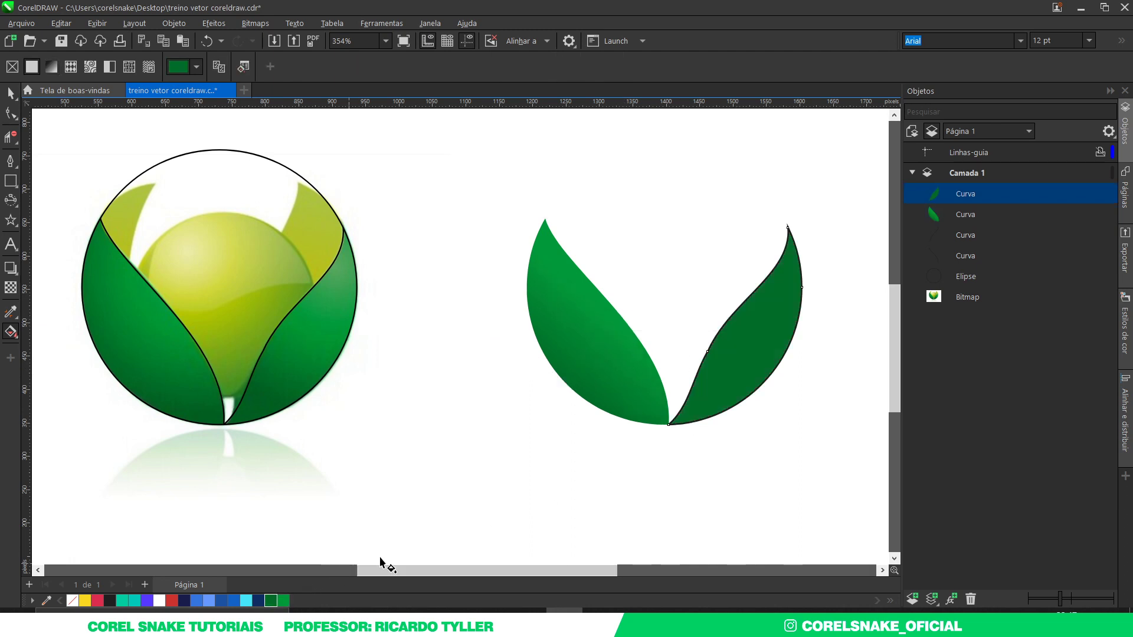
{"action": "left_click_drag", "start_coordinate": [720, 380], "coordinate": [804, 257]}
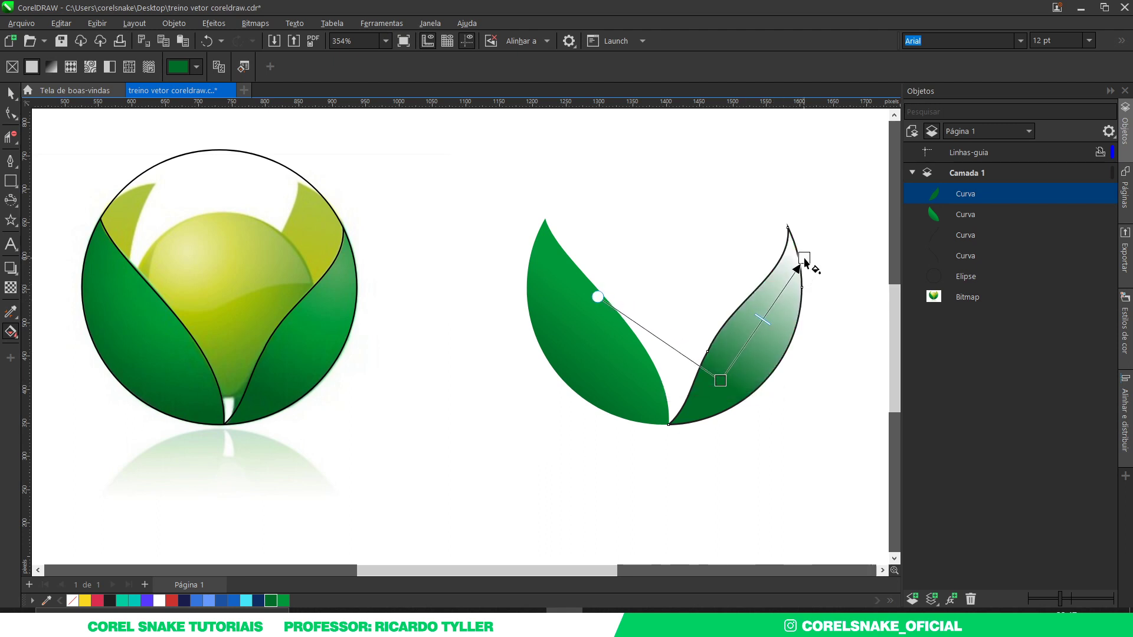
{"action": "left_click", "coordinate": [283, 600]}
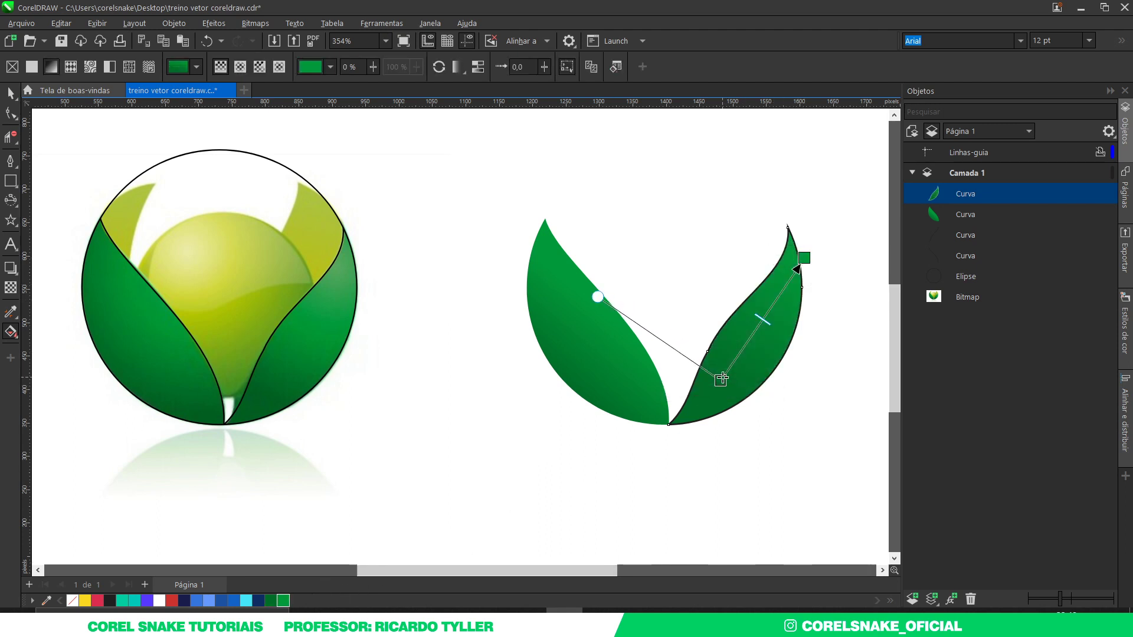
{"action": "left_click_drag", "start_coordinate": [720, 380], "coordinate": [707, 398]}
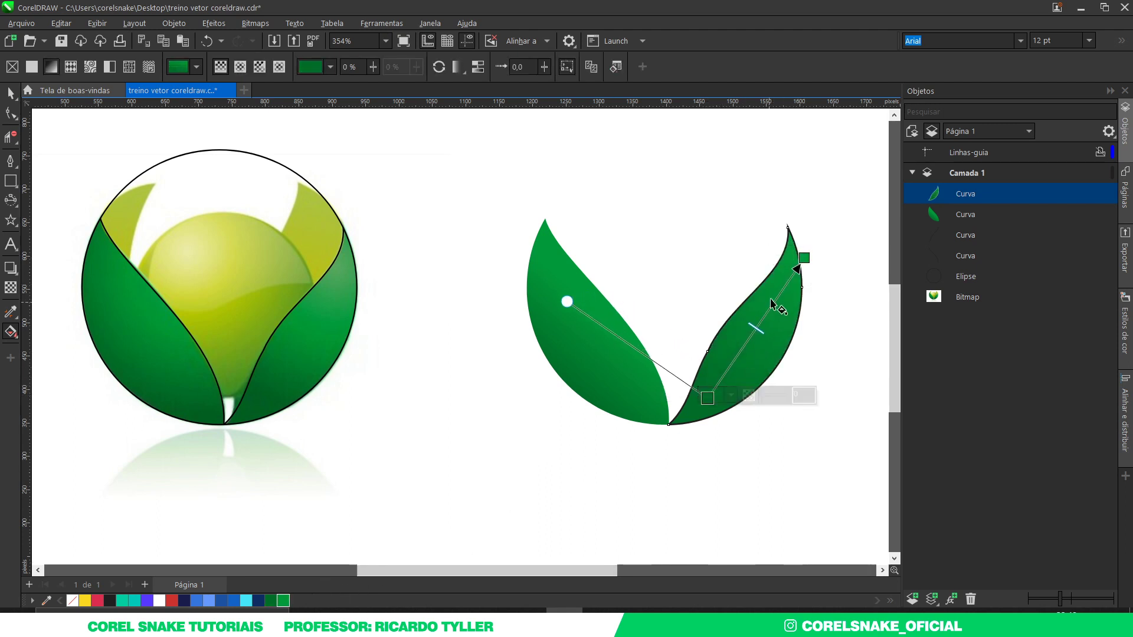
{"action": "left_click_drag", "start_coordinate": [804, 258], "coordinate": [791, 271]}
Set the right leaf gradient's end color to the light green sampled from the bitmap's right leaf tip and remove the leaf's outline
{"action": "left_click", "coordinate": [803, 269]}
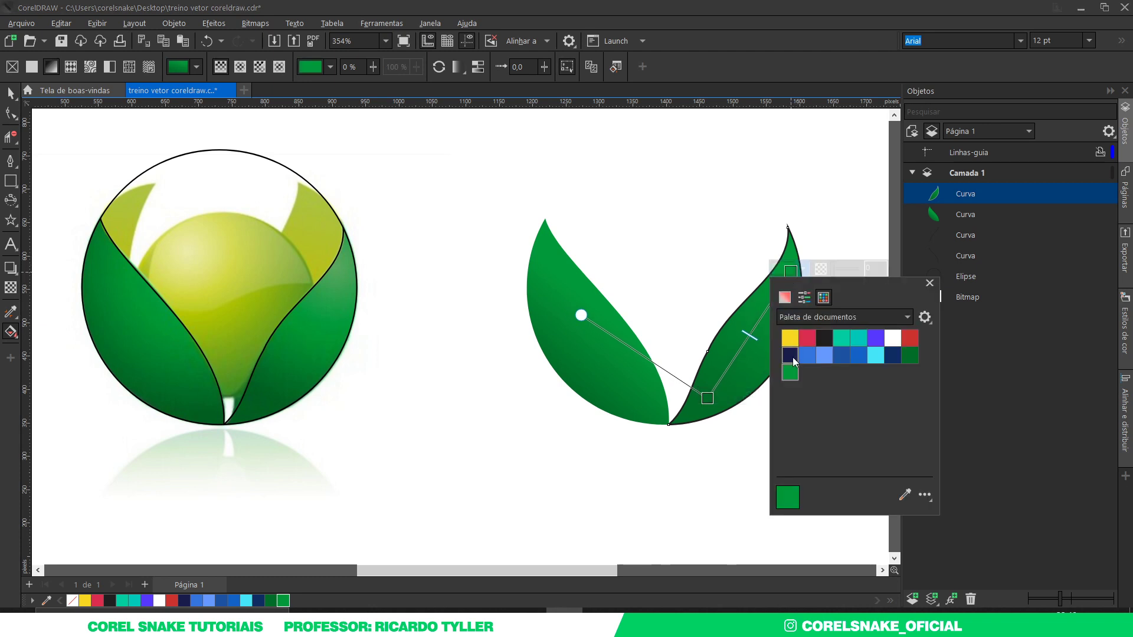
{"action": "left_click", "coordinate": [905, 494]}
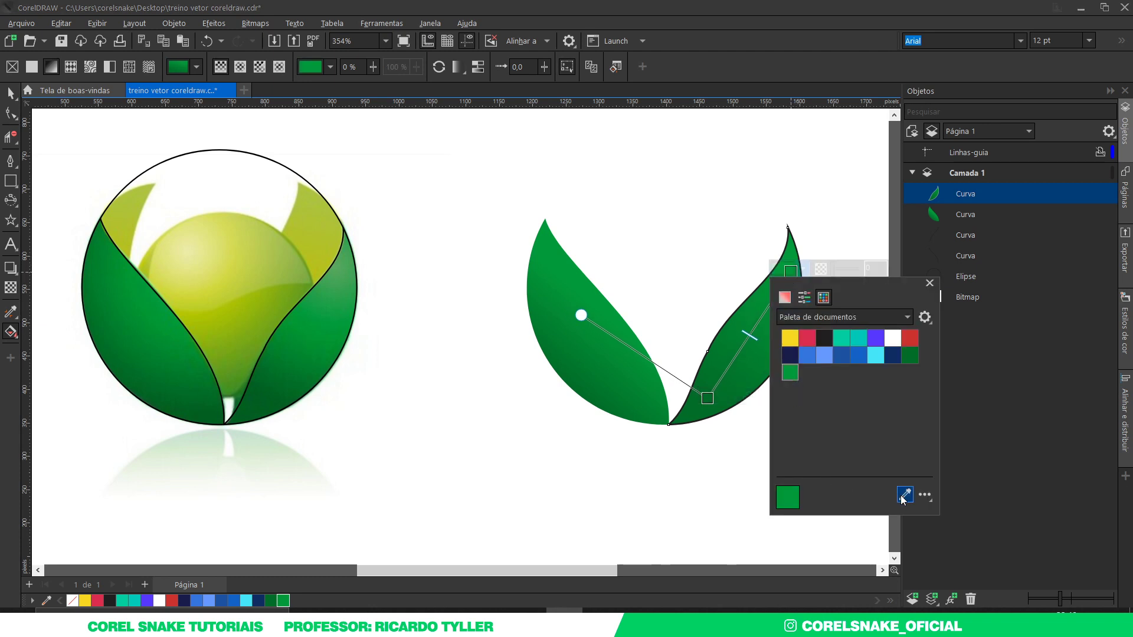
{"action": "left_click", "coordinate": [347, 263]}
{"action": "key", "text": "Escape"}
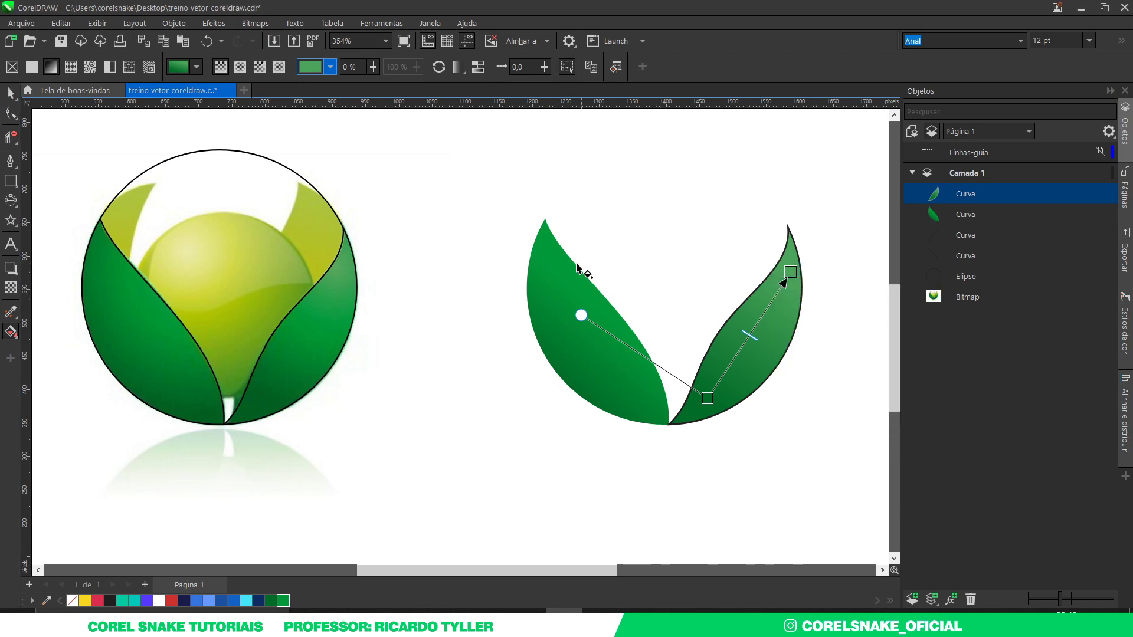
{"action": "left_click", "coordinate": [11, 93]}
{"action": "right_click", "coordinate": [72, 601]}
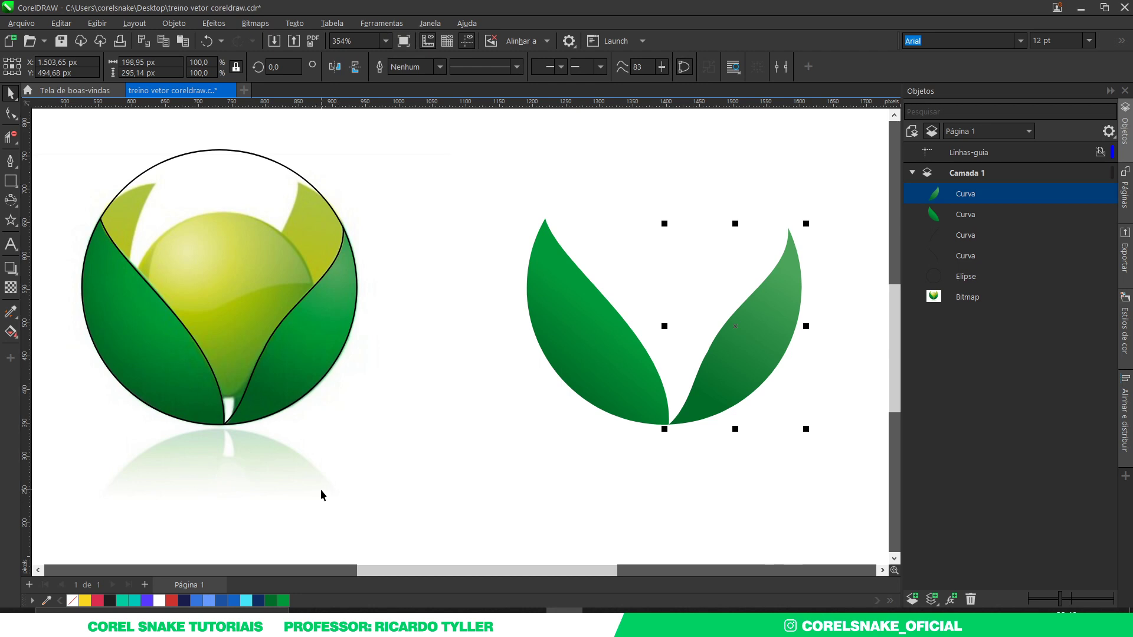
Draw a 3-point ellipse circle about 277 px wide over the bitmap's yellow sphere, spanning from its crest to its lower tip
{"action": "scroll", "coordinate": [226, 400], "scroll_direction": "up", "scroll_amount": 2}
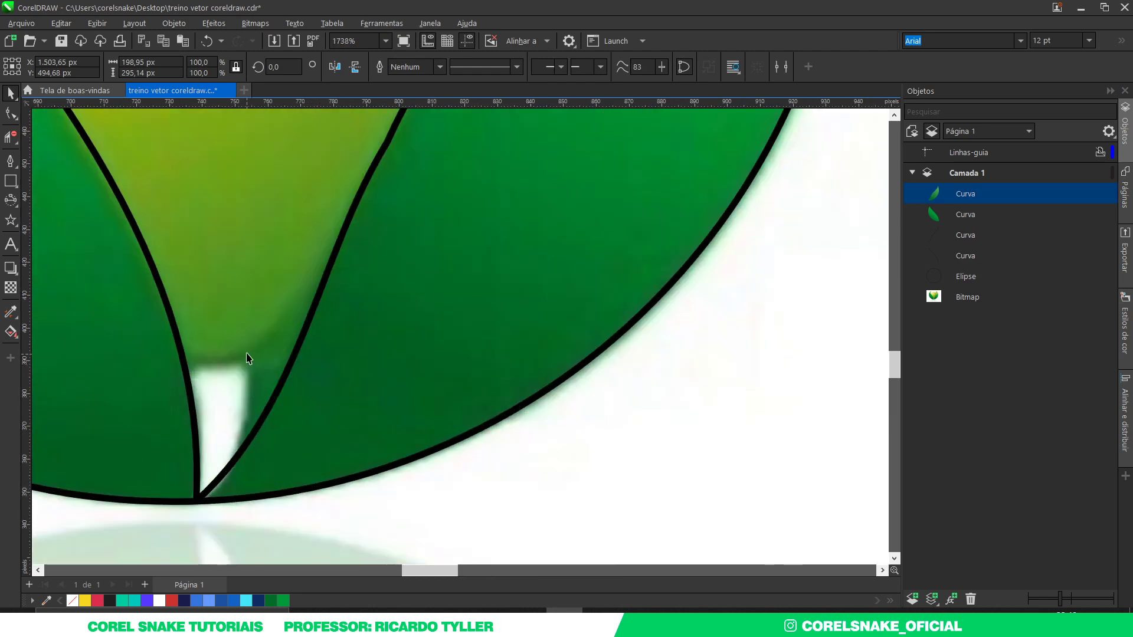
{"action": "scroll", "coordinate": [235, 459], "scroll_direction": "down", "scroll_amount": 5}
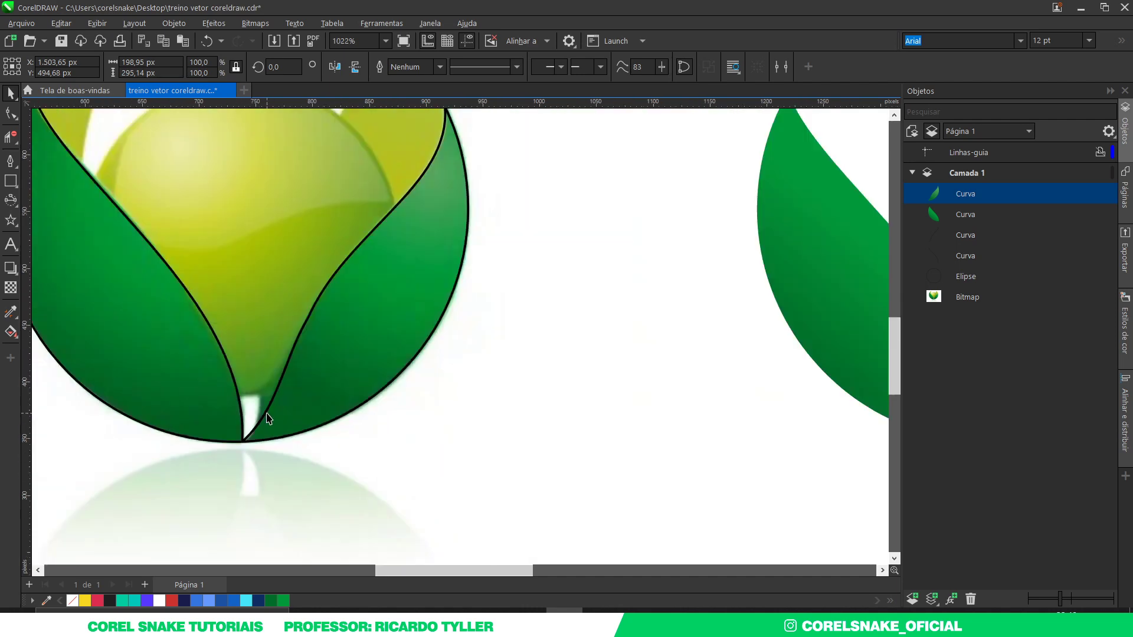
{"action": "scroll", "coordinate": [369, 433], "scroll_direction": "down", "scroll_amount": 1}
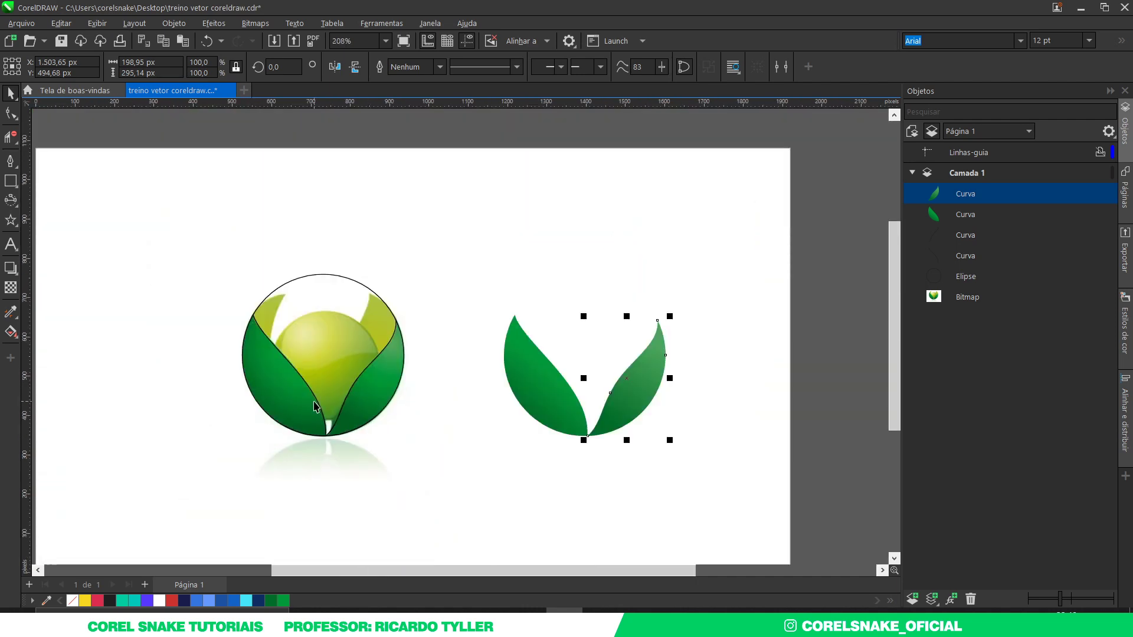
{"action": "scroll", "coordinate": [315, 407], "scroll_direction": "up", "scroll_amount": 1}
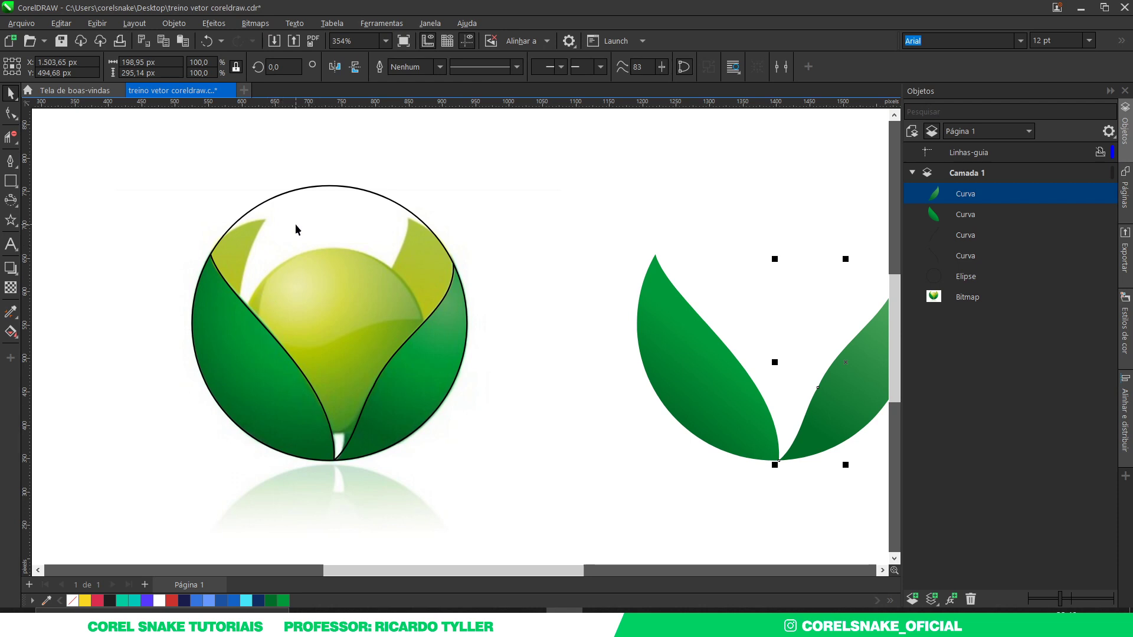
{"action": "scroll", "coordinate": [228, 238], "scroll_direction": "up", "scroll_amount": 2}
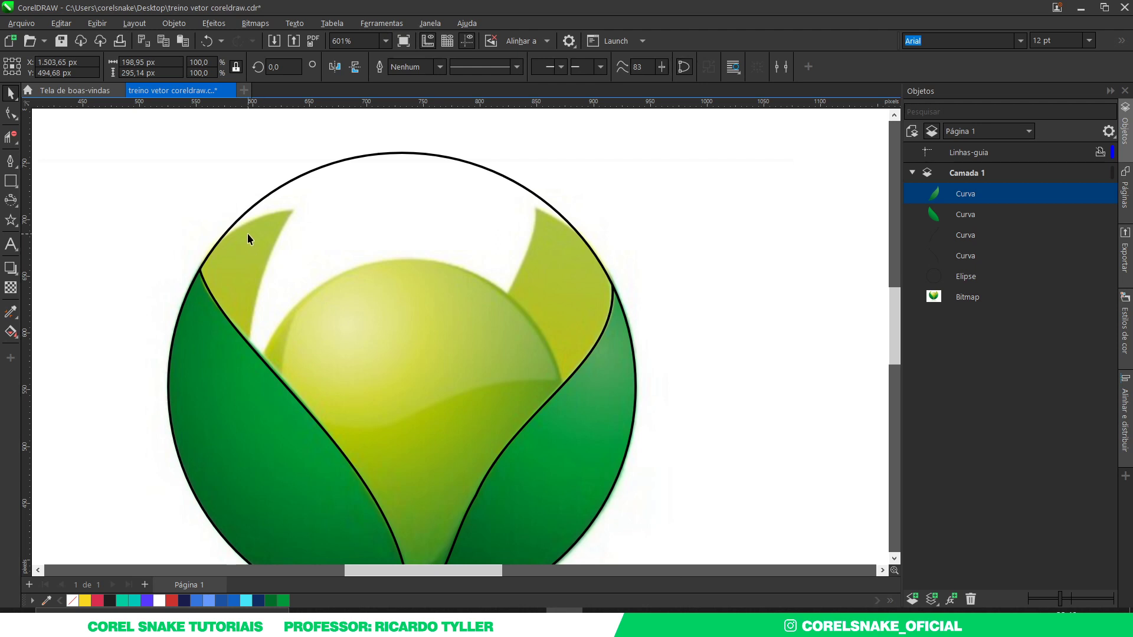
{"action": "scroll", "coordinate": [441, 264], "scroll_direction": "down", "scroll_amount": 2}
{"action": "scroll", "coordinate": [417, 387], "scroll_direction": "up", "scroll_amount": 2}
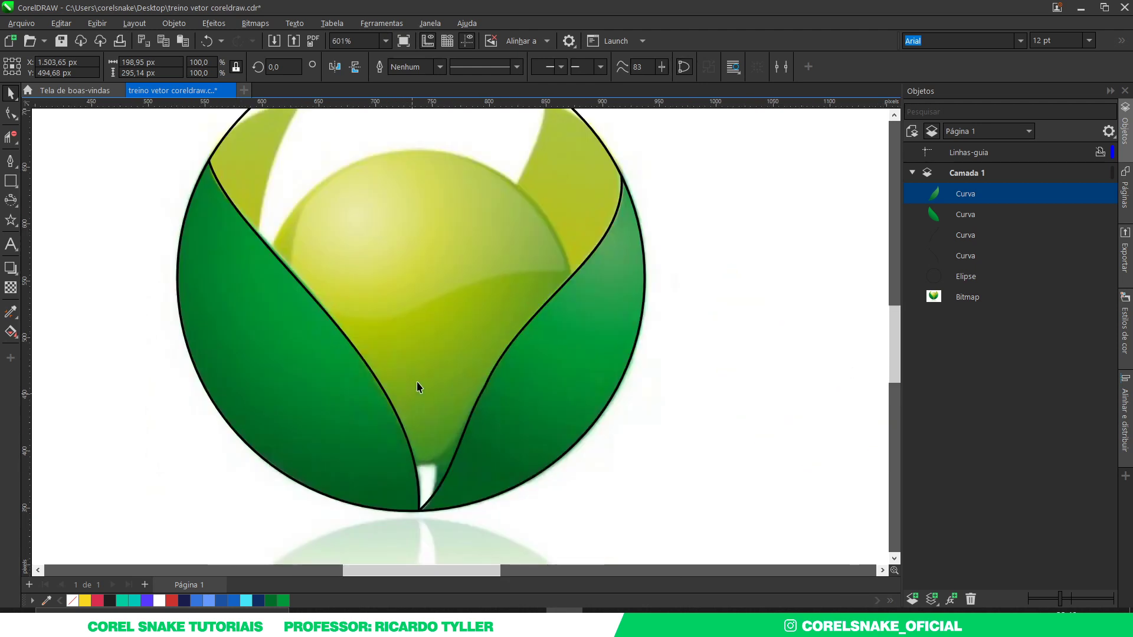
{"action": "left_click", "coordinate": [10, 199]}
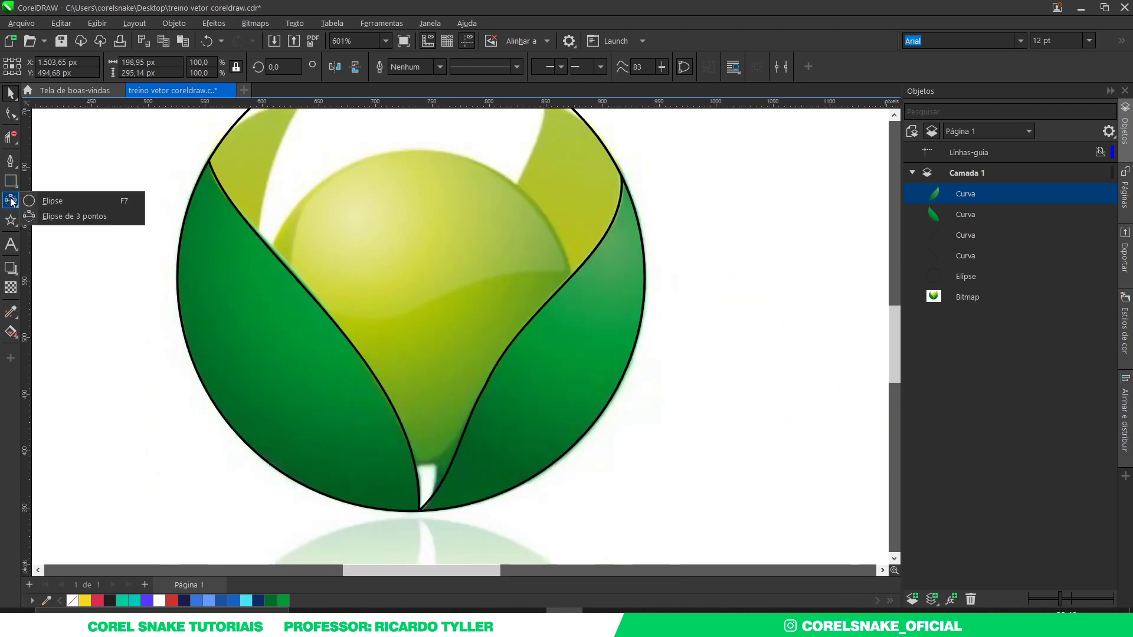
{"action": "left_click", "coordinate": [58, 216]}
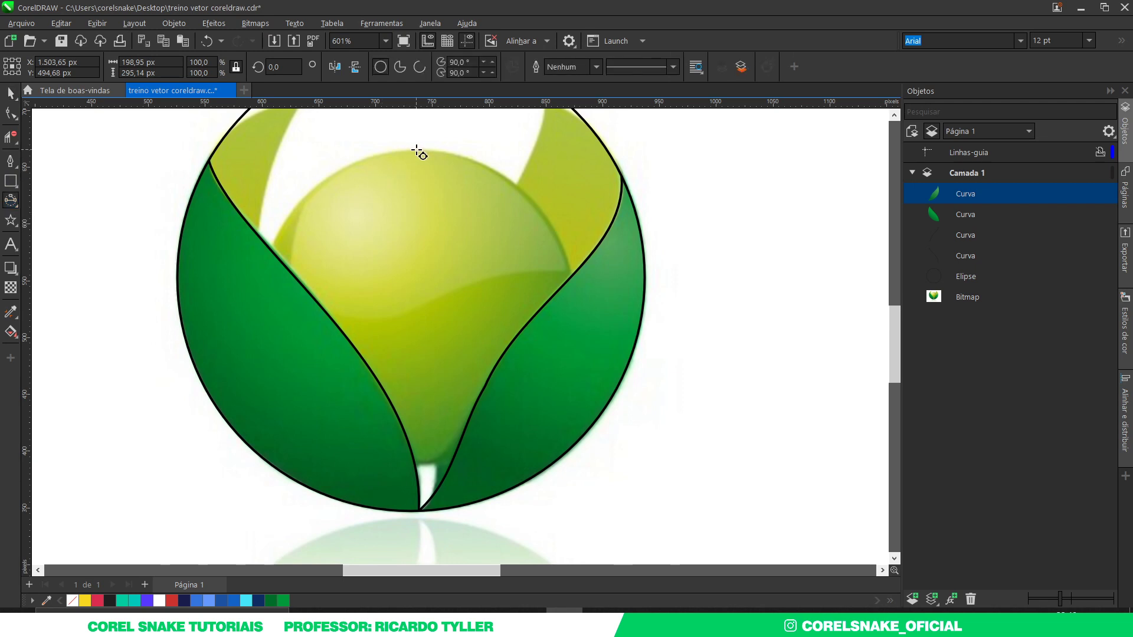
{"action": "left_click_drag", "start_coordinate": [417, 150], "coordinate": [421, 465]}
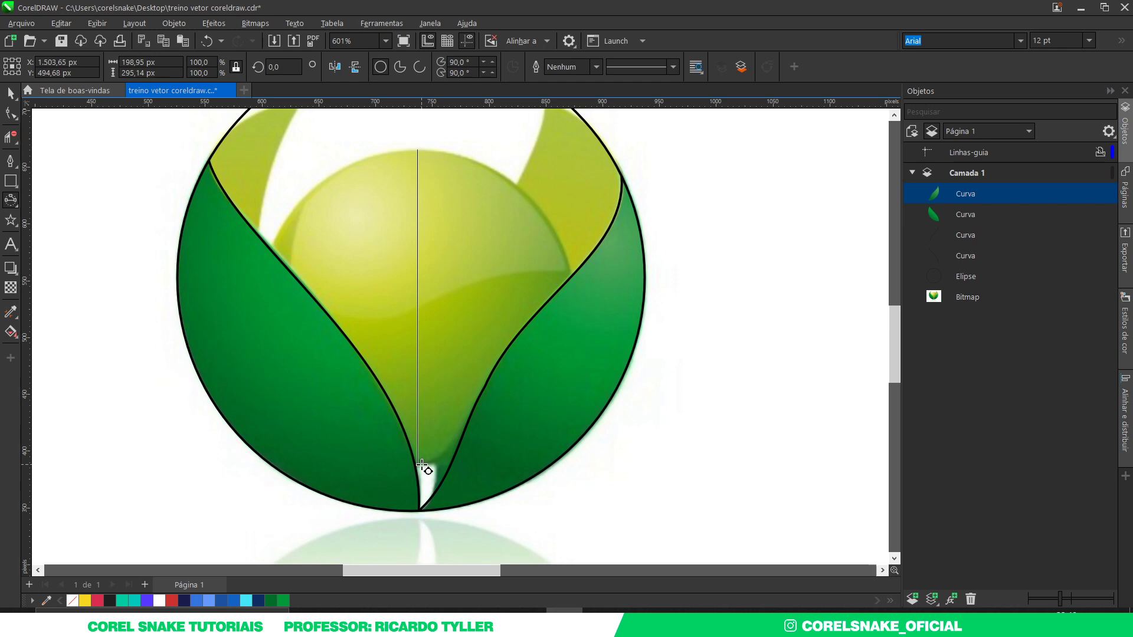
{"action": "left_click", "coordinate": [461, 447]}
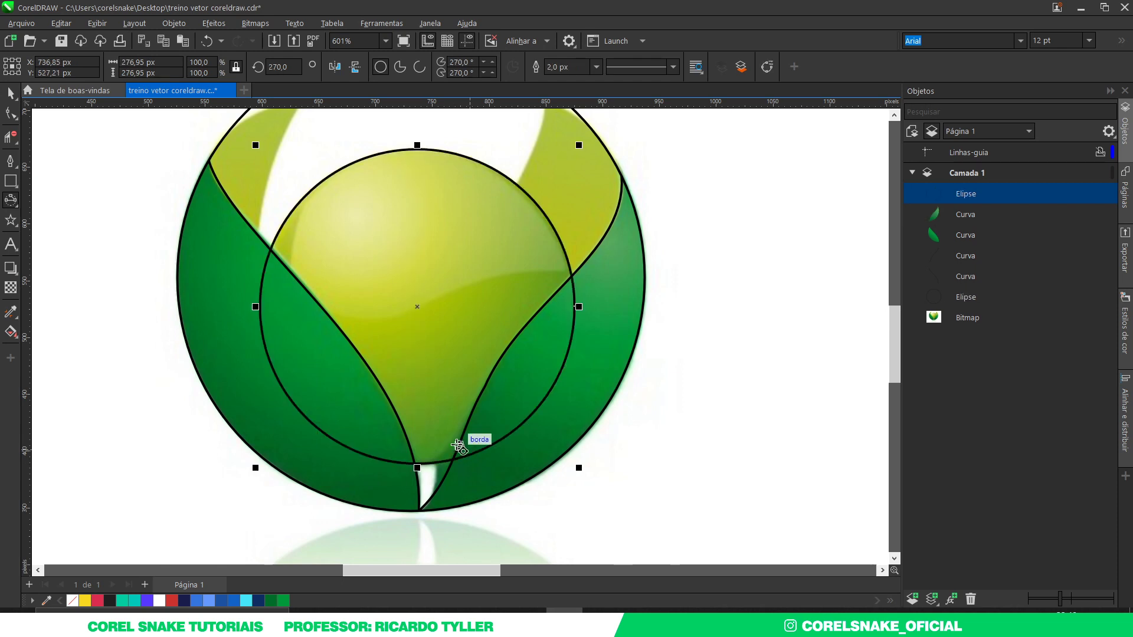
{"action": "left_click", "coordinate": [10, 92]}
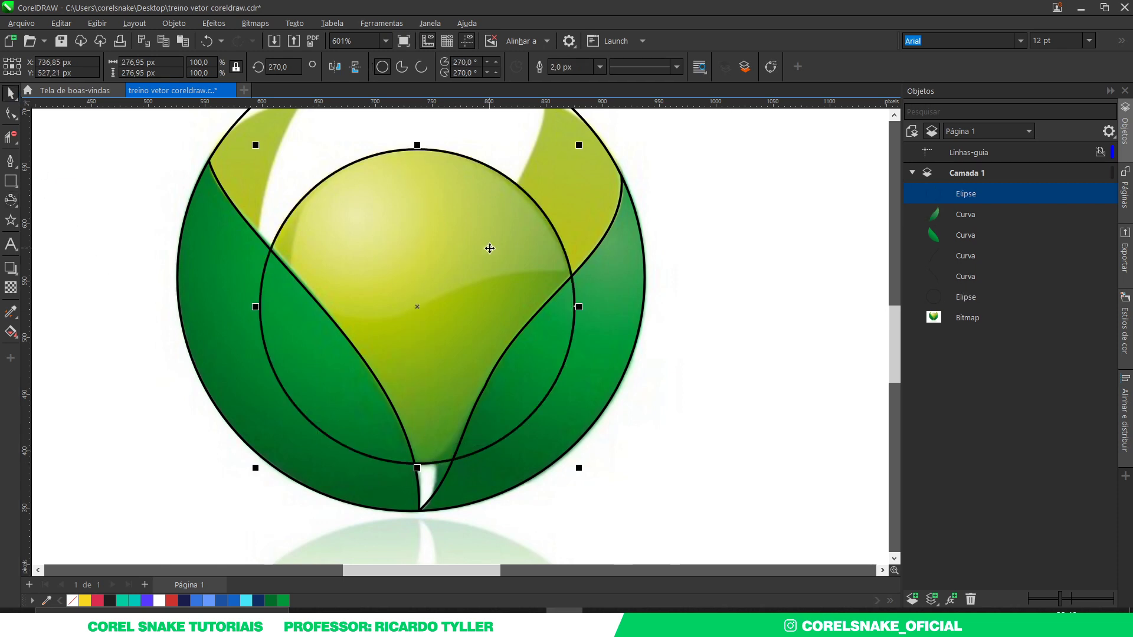
Duplicate the sphere circle with a small offset up and to the right, following the edge of the sphere's highlight
{"action": "scroll", "coordinate": [490, 254], "scroll_direction": "up", "scroll_amount": 1}
{"action": "scroll", "coordinate": [476, 338], "scroll_direction": "down", "scroll_amount": 1}
{"action": "scroll", "coordinate": [374, 240], "scroll_direction": "up", "scroll_amount": 1}
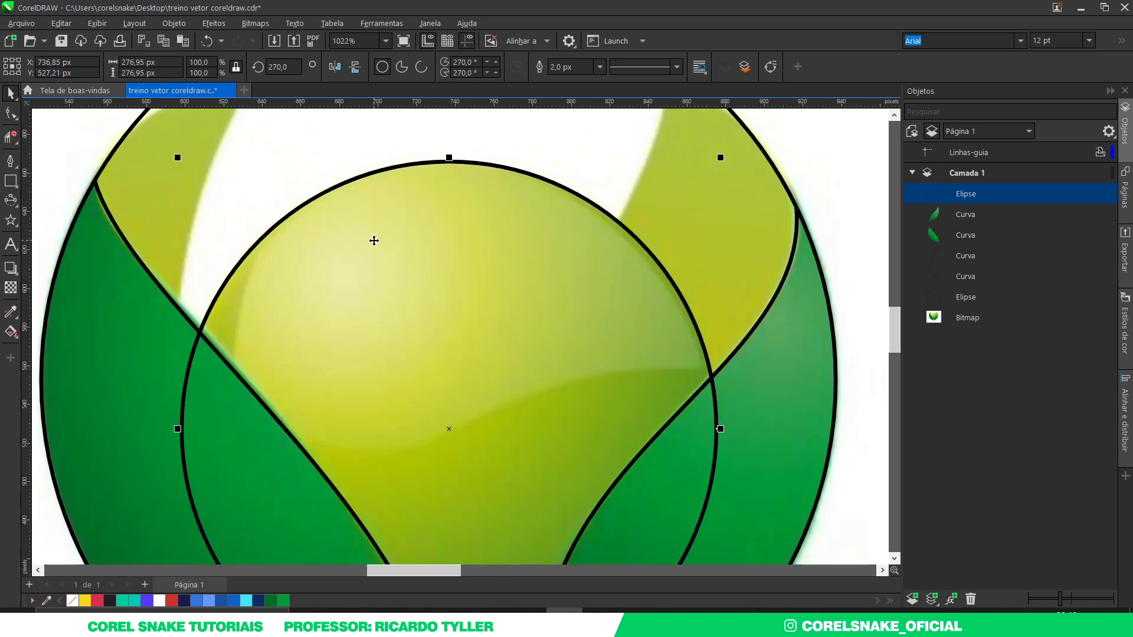
{"action": "scroll", "coordinate": [374, 248], "scroll_direction": "down", "scroll_amount": 1}
{"action": "left_click_drag", "start_coordinate": [368, 318], "coordinate": [398, 281]}
Make another circle copy, enlarge it to about 533 px, and align its upper arc with the lower edge of the sphere's highlight
{"action": "left_click_drag", "start_coordinate": [446, 234], "coordinate": [504, 401]}
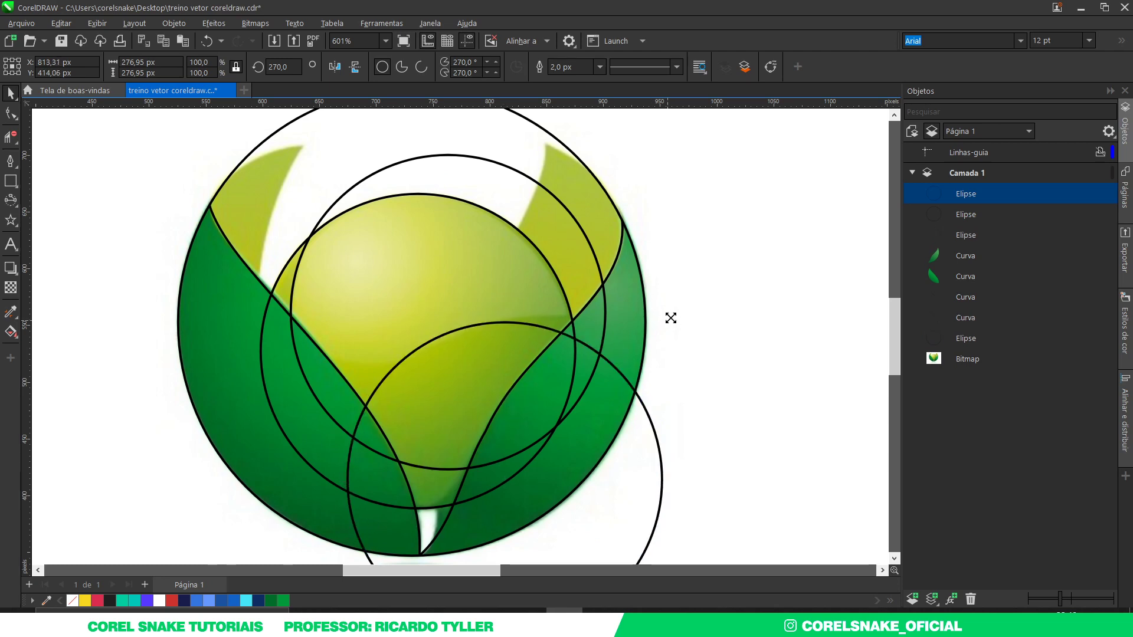
{"action": "left_click_drag", "start_coordinate": [670, 320], "coordinate": [732, 229]}
{"action": "left_click_drag", "start_coordinate": [468, 296], "coordinate": [492, 357]}
{"action": "scroll", "coordinate": [493, 356], "scroll_direction": "down", "scroll_amount": 5}
{"action": "left_click_drag", "start_coordinate": [588, 321], "coordinate": [619, 292]}
{"action": "scroll", "coordinate": [503, 326], "scroll_direction": "up", "scroll_amount": 5}
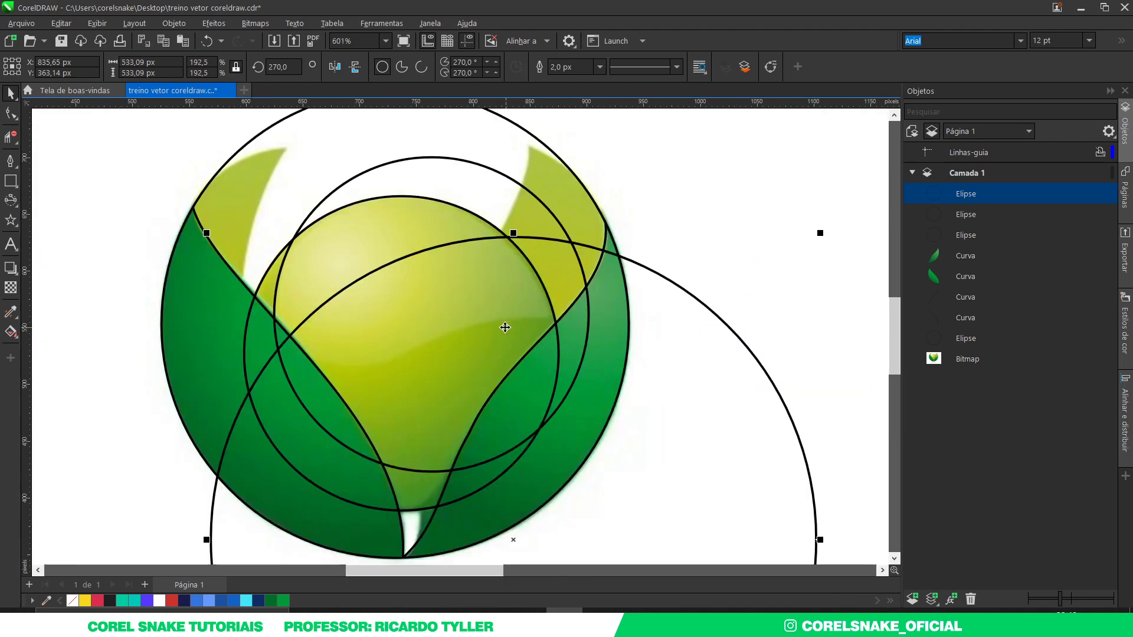
{"action": "left_click_drag", "start_coordinate": [445, 343], "coordinate": [472, 392]}
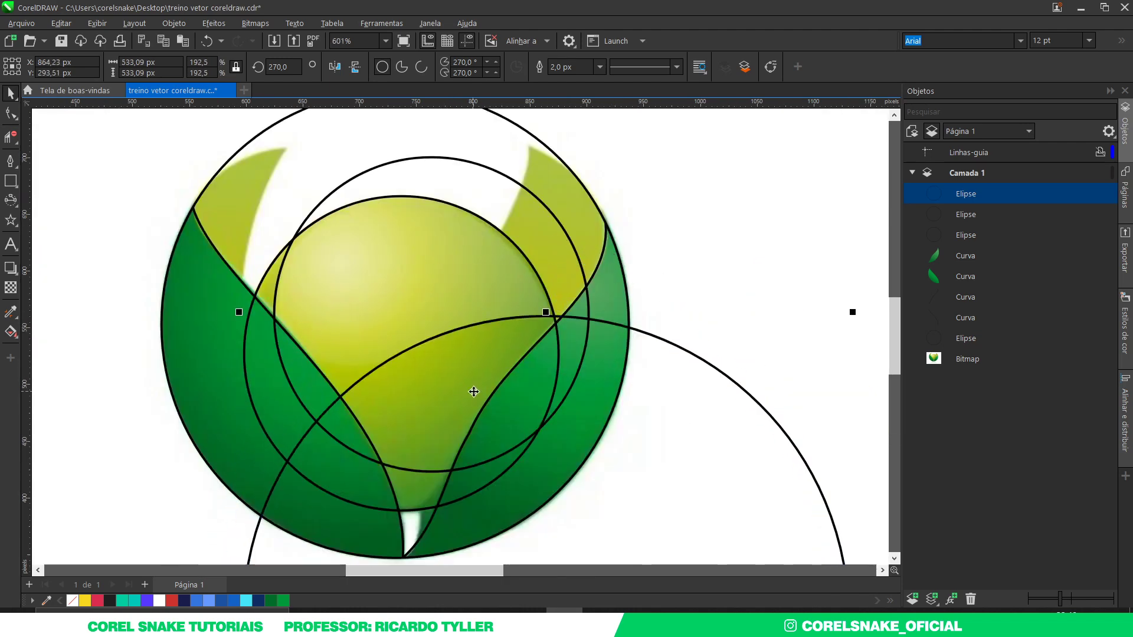
{"action": "scroll", "coordinate": [416, 340], "scroll_direction": "down", "scroll_amount": 3}
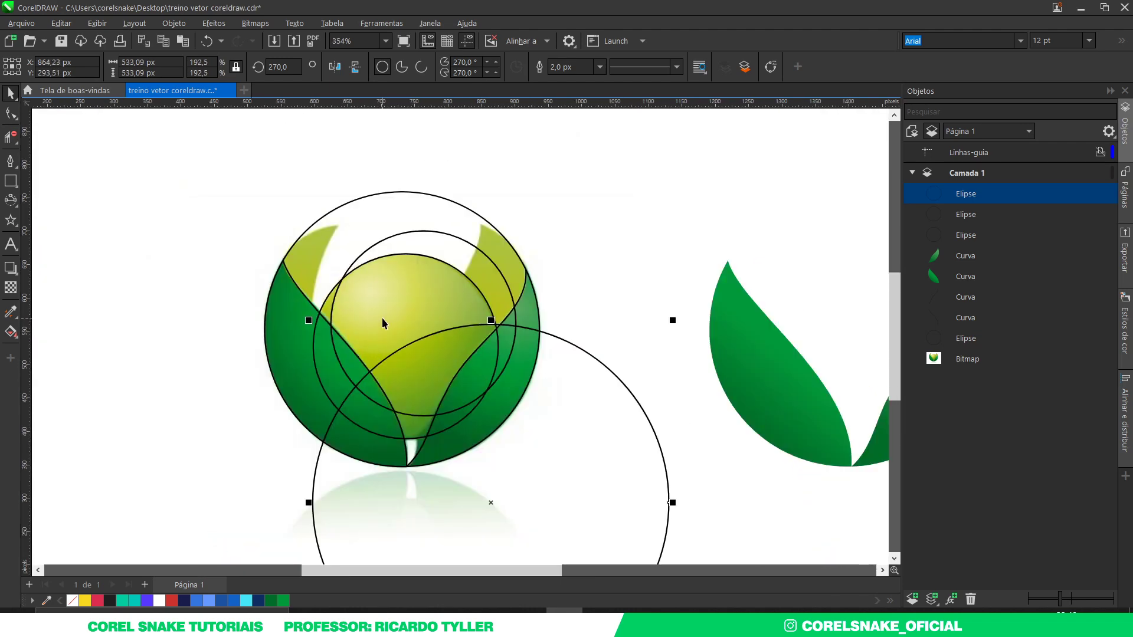
Select the three circles and move them horizontally past the separated leaves to the empty area beyond the page
{"action": "left_click", "coordinate": [434, 255]}
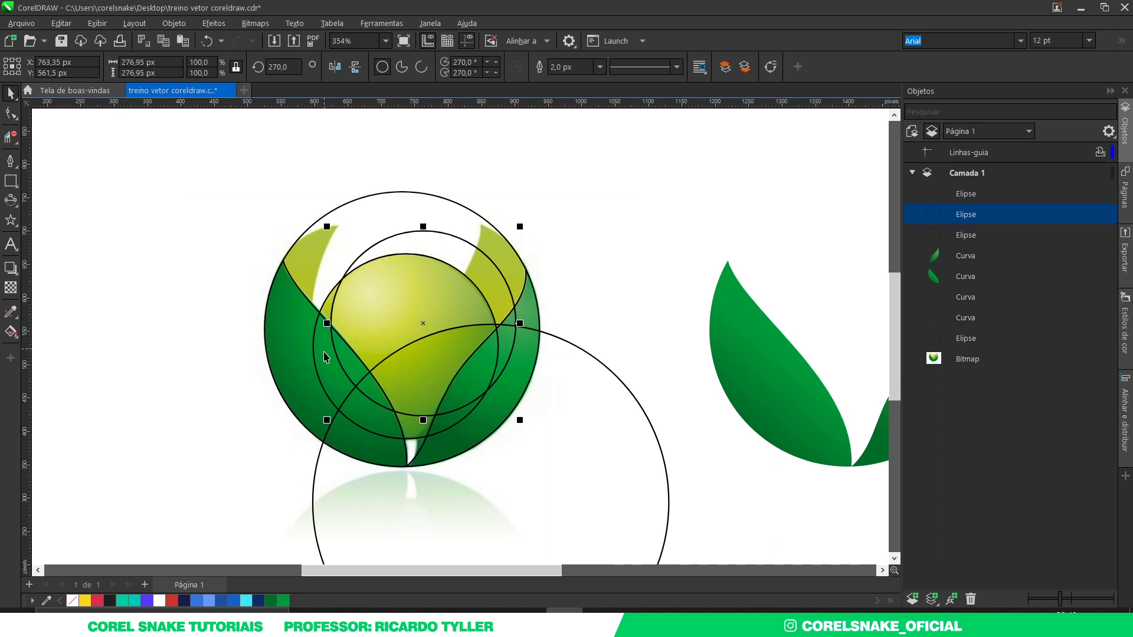
{"action": "left_click", "coordinate": [455, 406], "text": "shift"}
{"action": "left_click", "coordinate": [408, 346], "text": "shift"}
{"action": "scroll", "coordinate": [404, 337], "scroll_direction": "down", "scroll_amount": 6}
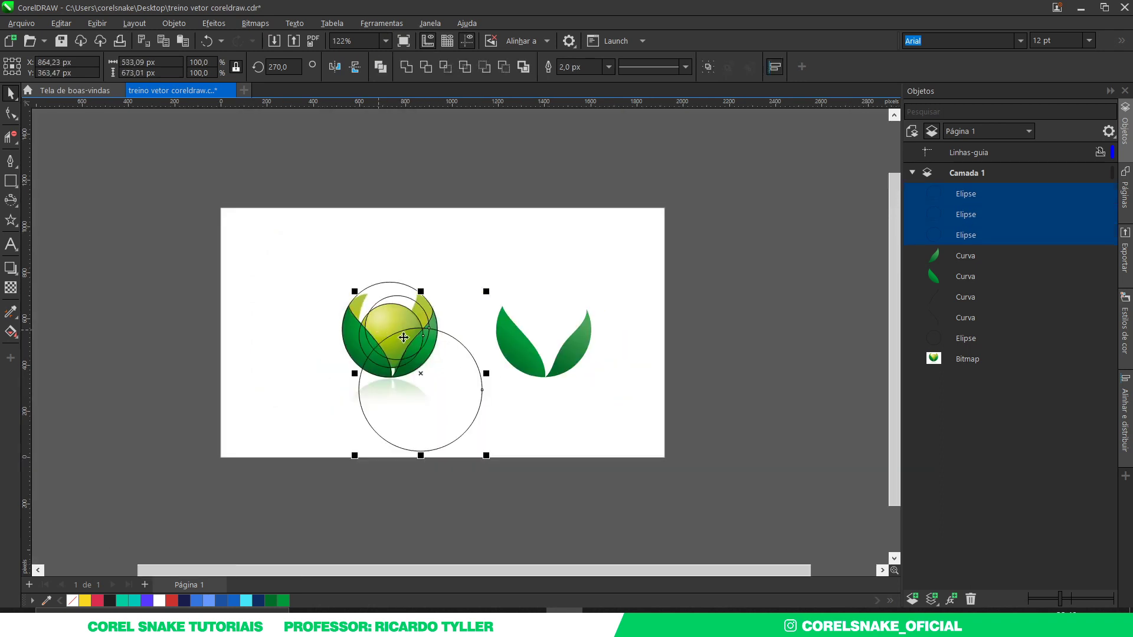
{"action": "left_click_drag", "start_coordinate": [454, 364], "coordinate": [606, 363]}
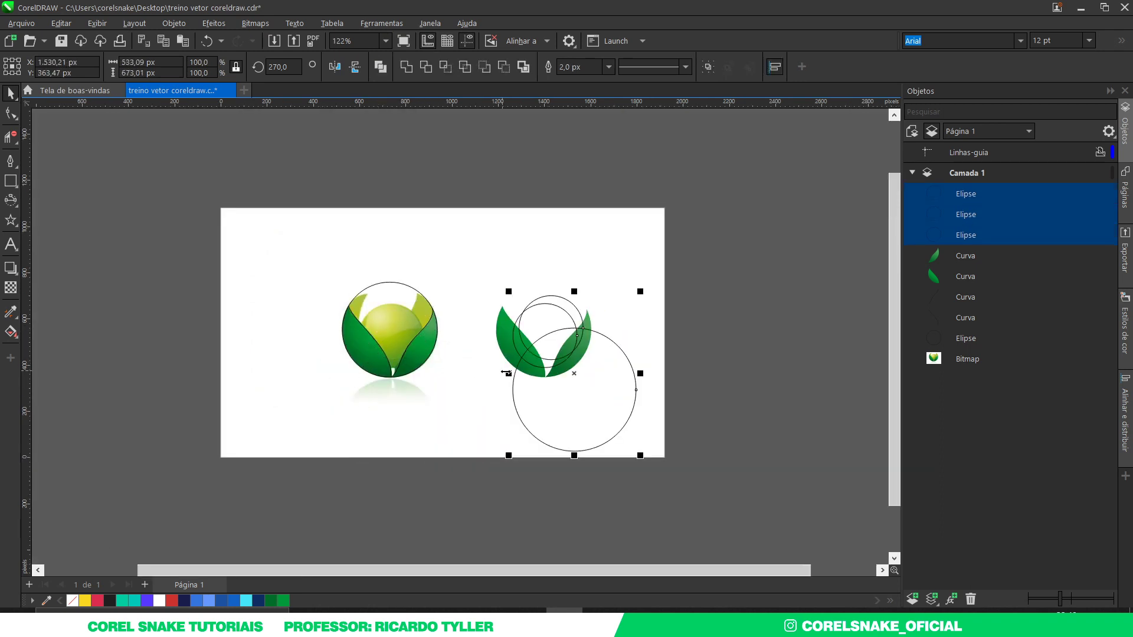
{"action": "scroll", "coordinate": [726, 344], "scroll_direction": "up", "scroll_amount": 3}
{"action": "key", "text": "ctrl+r"}
{"action": "scroll", "coordinate": [679, 345], "scroll_direction": "down", "scroll_amount": 1}
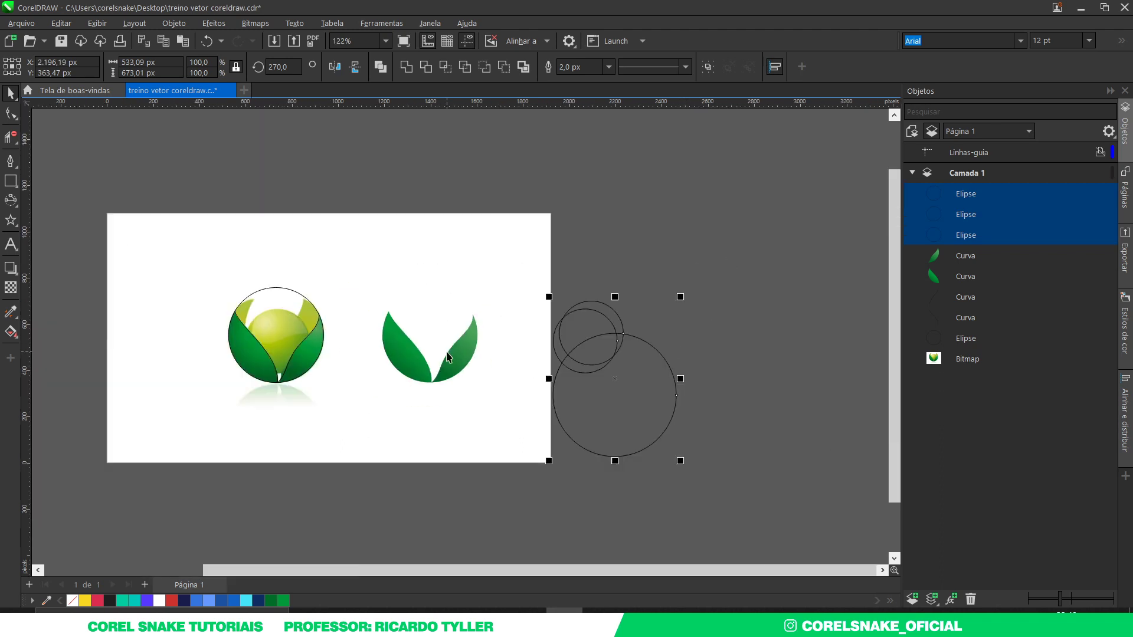
{"action": "scroll", "coordinate": [608, 341], "scroll_direction": "up", "scroll_amount": 5}
{"action": "scroll", "coordinate": [525, 309], "scroll_direction": "down", "scroll_amount": 3}
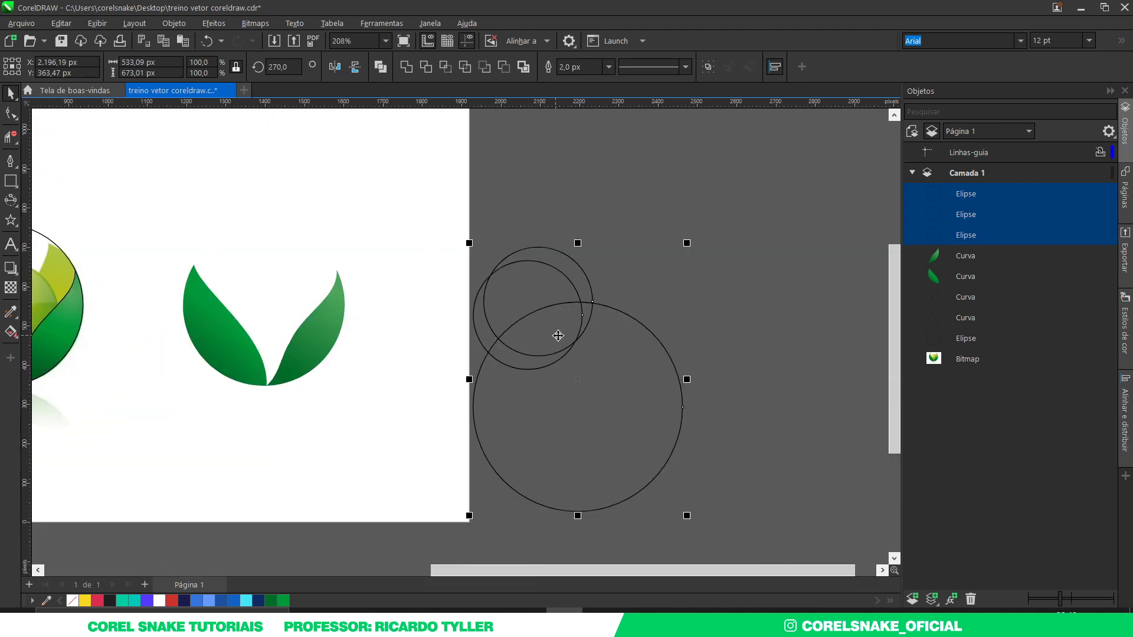
{"action": "scroll", "coordinate": [524, 299], "scroll_direction": "up", "scroll_amount": 3}
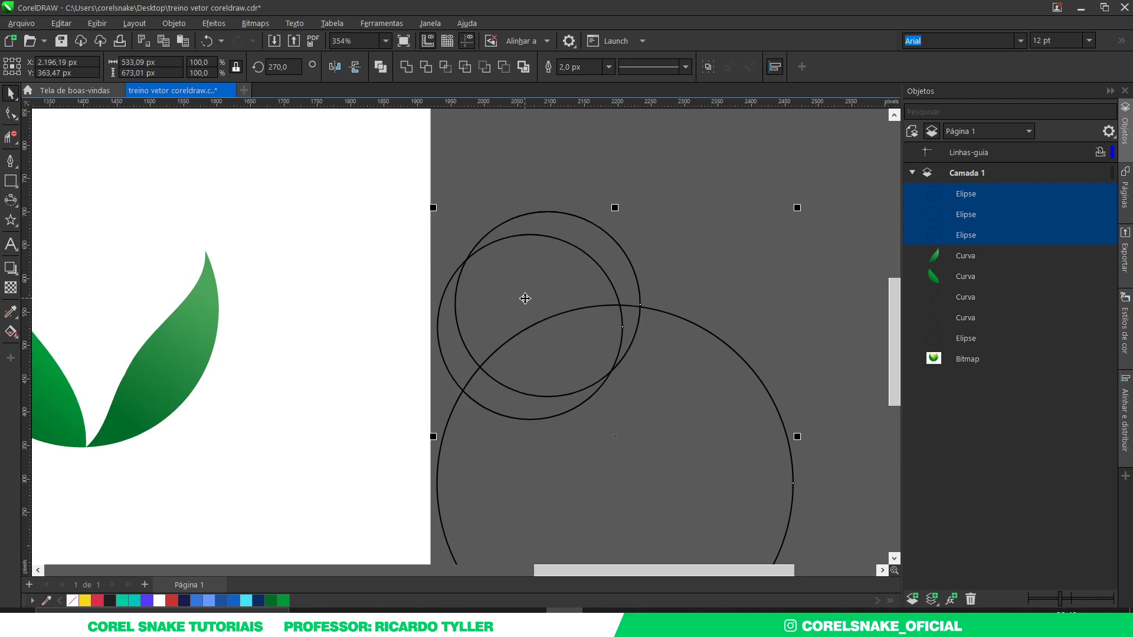
Try to trim the overlapping arcs of the circles with the virtual segment delete tool
{"action": "left_click", "coordinate": [10, 137]}
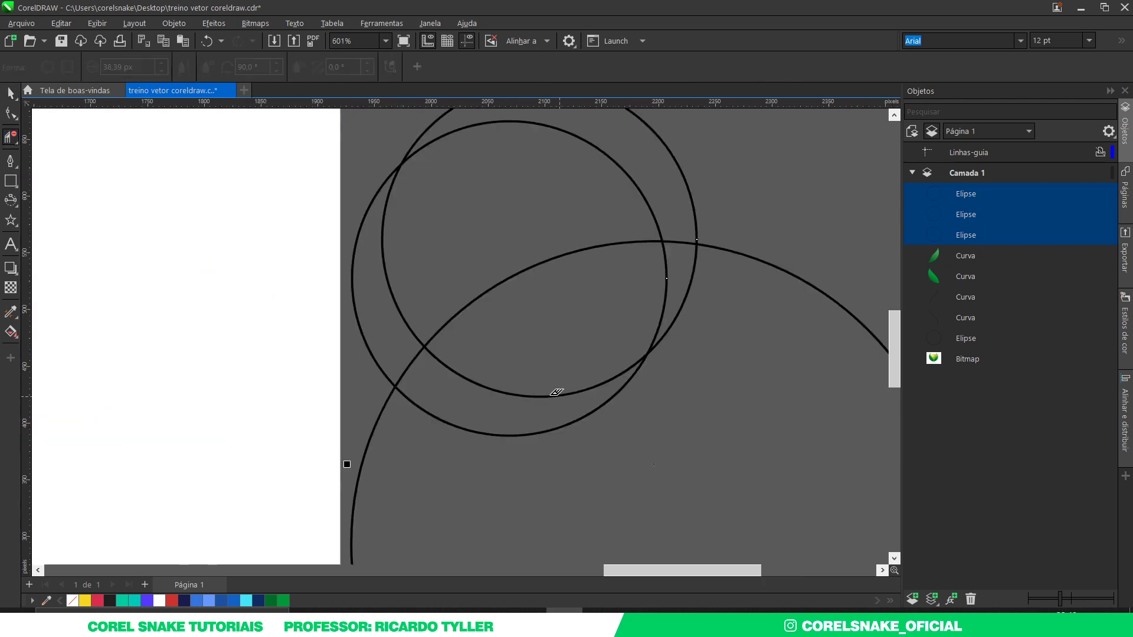
{"action": "scroll", "coordinate": [558, 390], "scroll_direction": "up", "scroll_amount": 3}
{"action": "left_click", "coordinate": [421, 370]}
{"action": "left_click", "coordinate": [448, 385]}
{"action": "scroll", "coordinate": [562, 349], "scroll_direction": "down", "scroll_amount": 3}
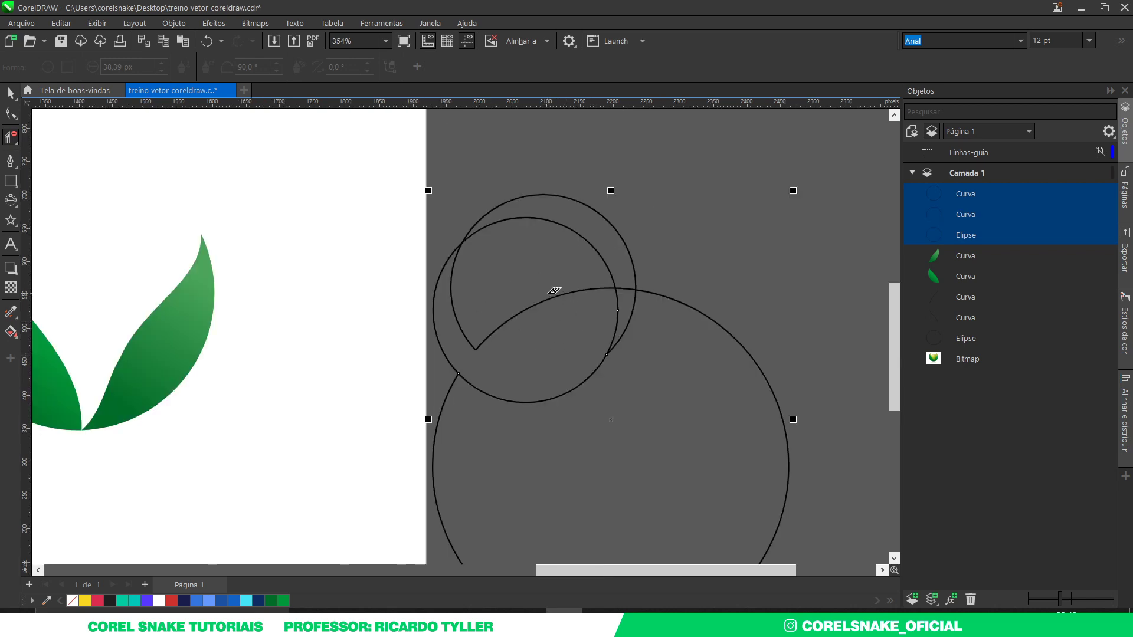
{"action": "left_click", "coordinate": [11, 93]}
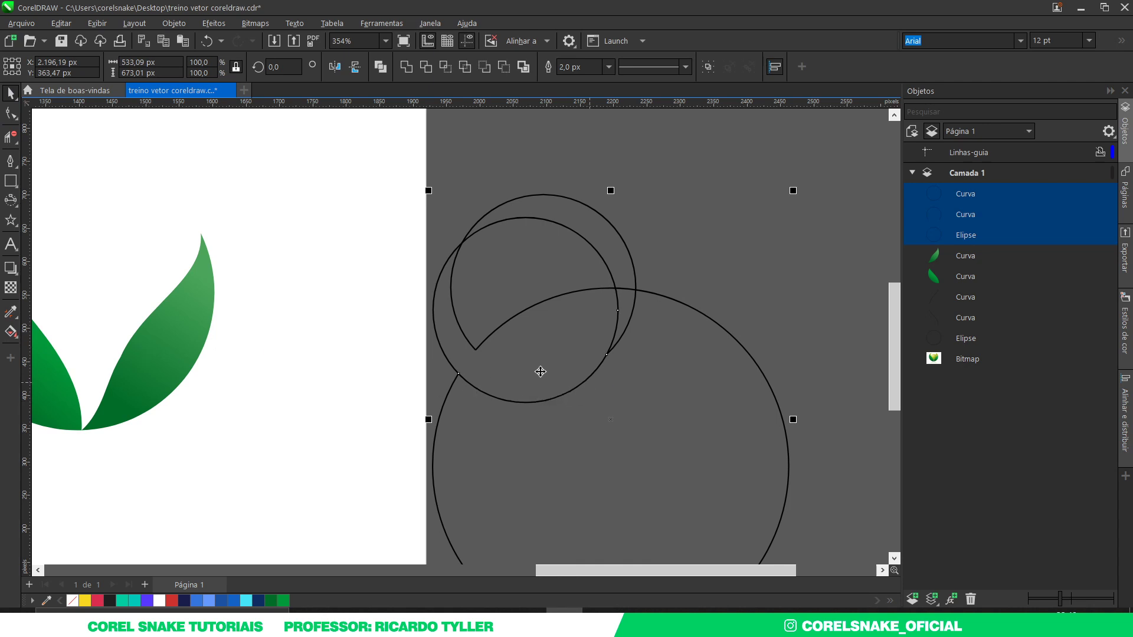
Undo the segment trimming and return the three circles to their place over the bitmap logo
{"action": "scroll", "coordinate": [548, 354], "scroll_direction": "down", "scroll_amount": 4}
{"action": "key", "text": "ctrl+z"}
{"action": "left_click_drag", "start_coordinate": [584, 380], "coordinate": [277, 384]}
{"action": "scroll", "coordinate": [255, 339], "scroll_direction": "up", "scroll_amount": 4}
{"action": "scroll", "coordinate": [255, 340], "scroll_direction": "up", "scroll_amount": 4}
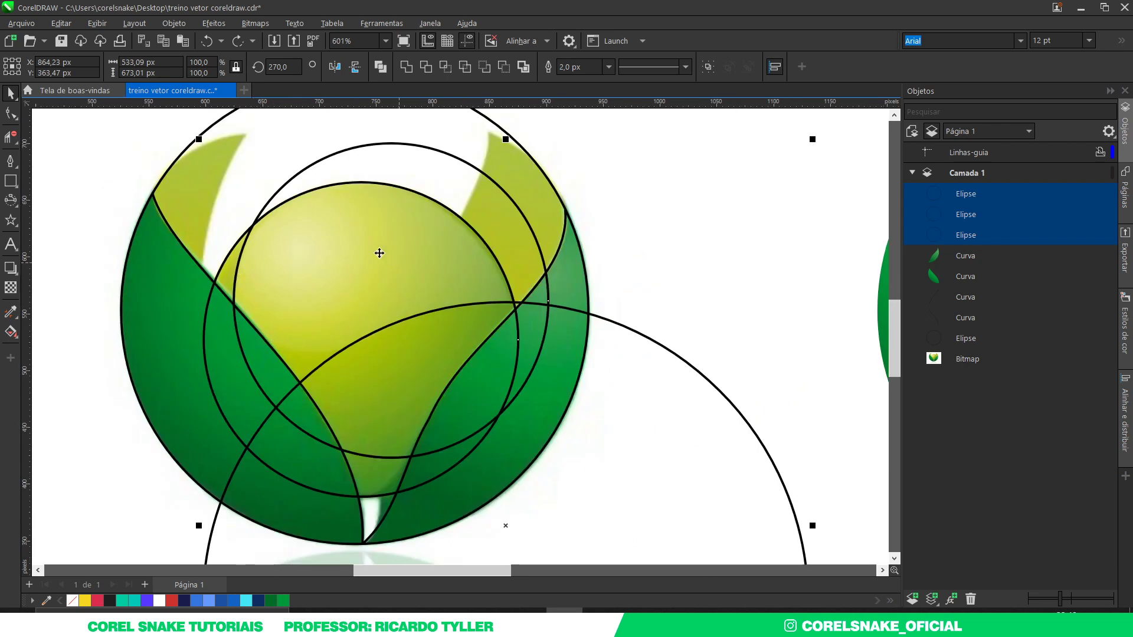
Subtract the large circle from the offset copy of the sphere circle to form the highlight's curved lower edge
{"action": "scroll", "coordinate": [317, 277], "scroll_direction": "down", "scroll_amount": 2}
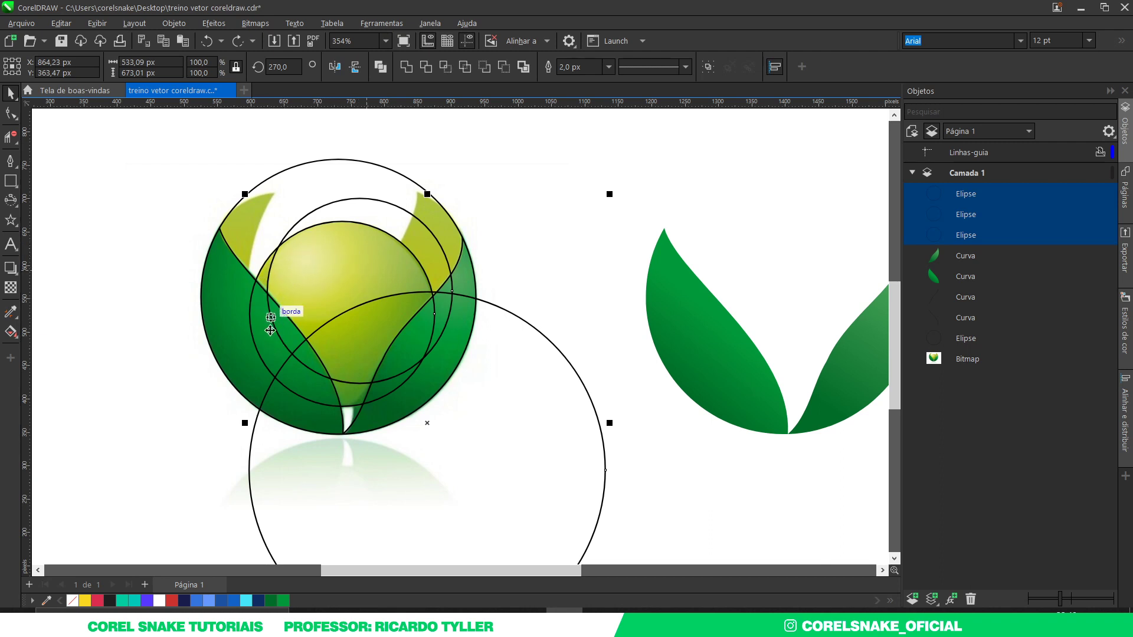
{"action": "left_click", "coordinate": [471, 410]}
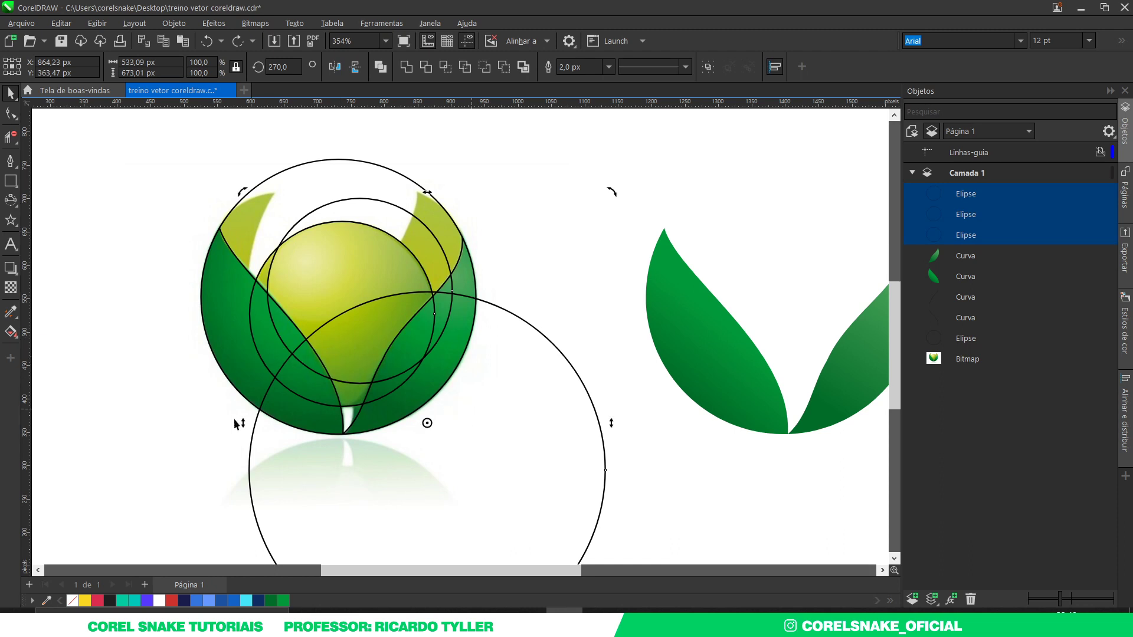
{"action": "left_click", "coordinate": [301, 448]}
{"action": "left_click", "coordinate": [299, 344]}
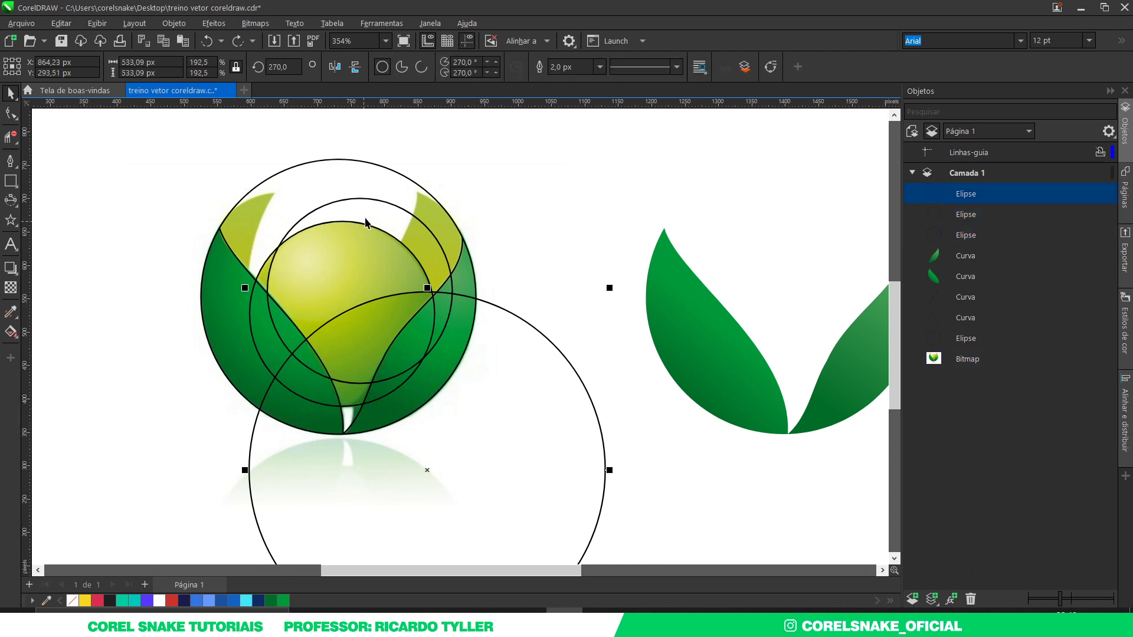
{"action": "left_click", "coordinate": [375, 199], "text": "shift"}
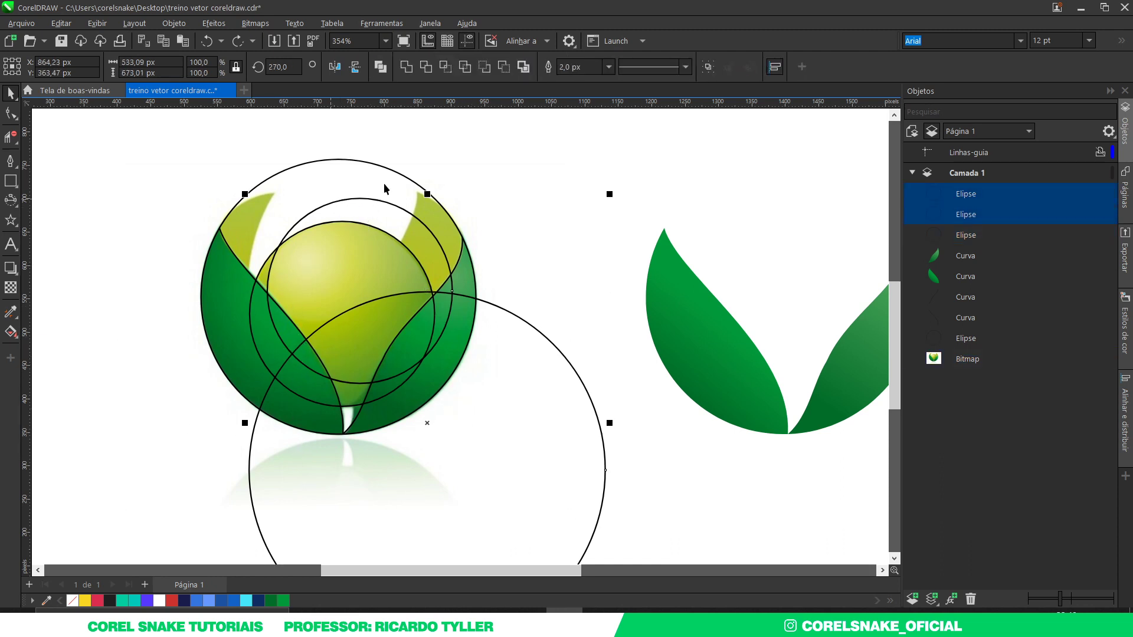
{"action": "left_click", "coordinate": [484, 67]}
Limit the trimmed highlight shape to the area inside the sphere circle by intersecting the two, and remove the leftover piece outside
{"action": "left_click", "coordinate": [371, 229]}
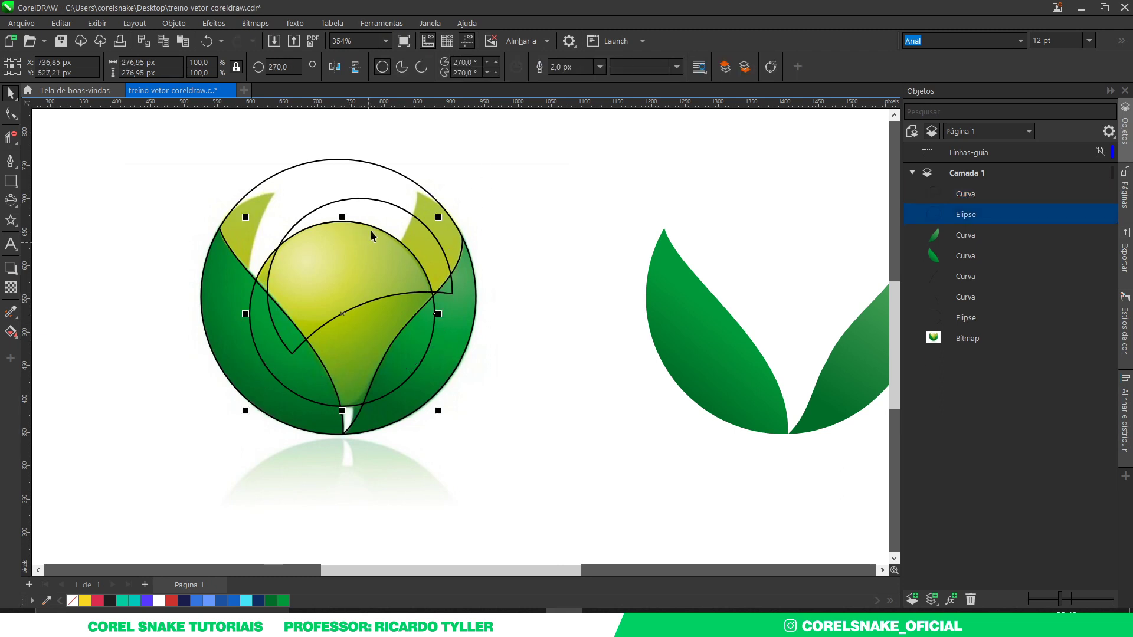
{"action": "left_click", "coordinate": [376, 202], "text": "shift"}
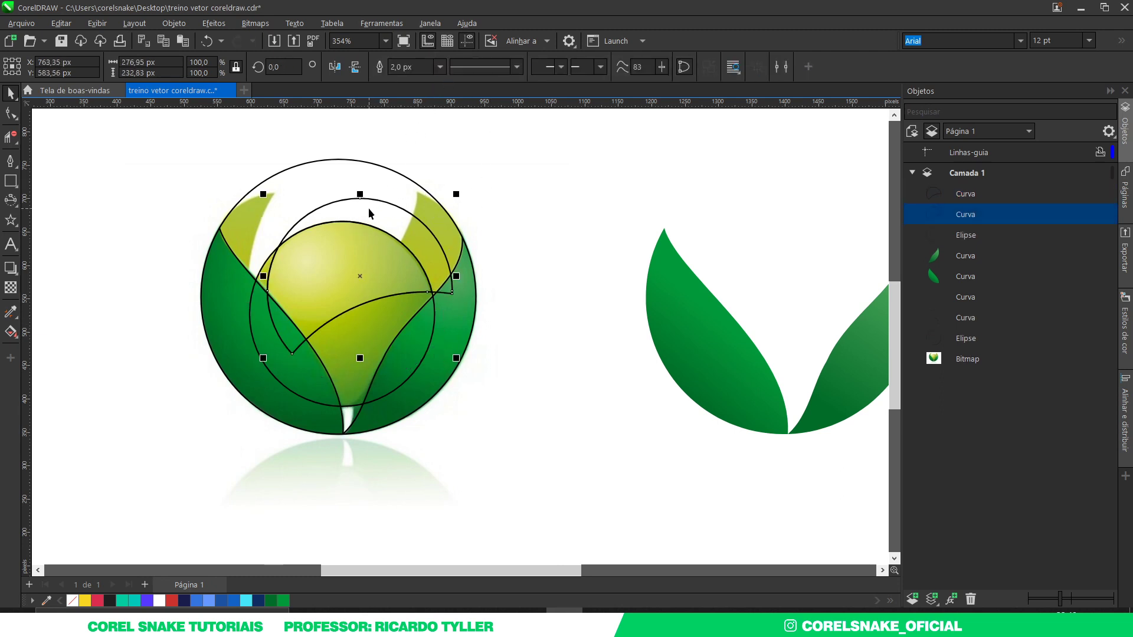
{"action": "key", "text": "Escape"}
{"action": "left_click", "coordinate": [395, 245]}
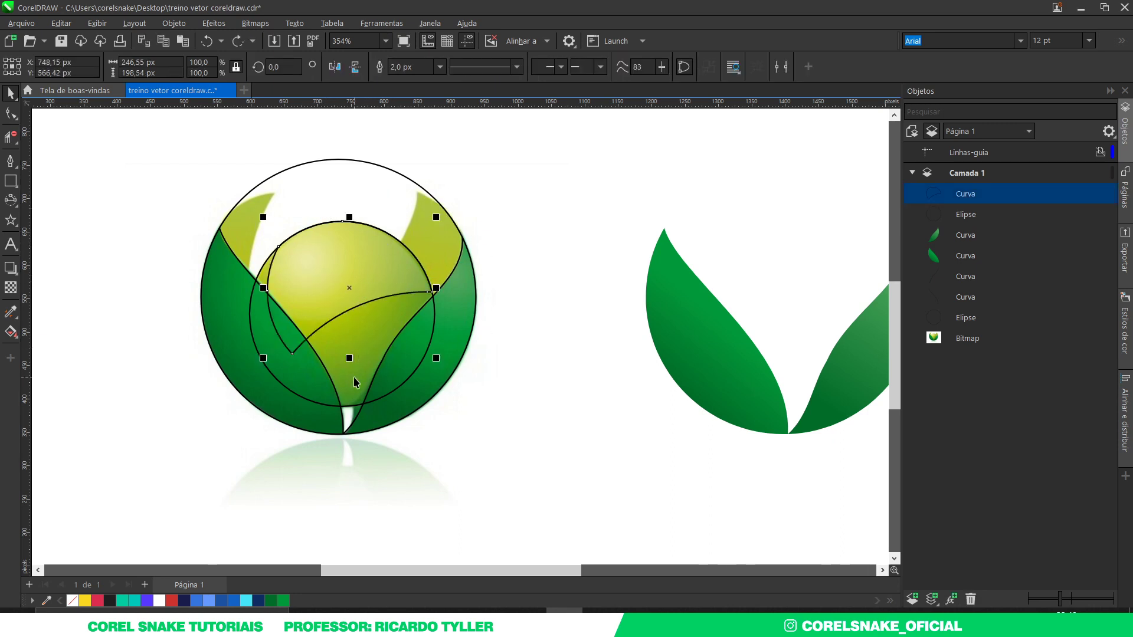
Sample the sphere's darker green base and its light yellow-green from the bitmap into the document palette
{"action": "scroll", "coordinate": [344, 353], "scroll_direction": "up", "scroll_amount": 2}
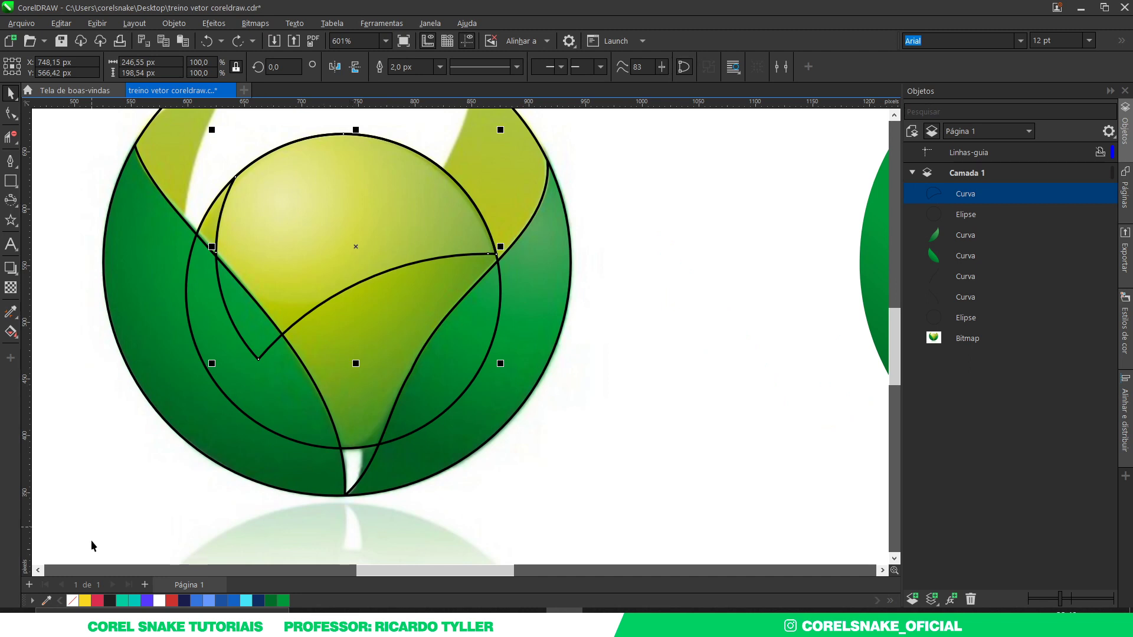
{"action": "left_click", "coordinate": [46, 600]}
{"action": "left_click", "coordinate": [354, 449]}
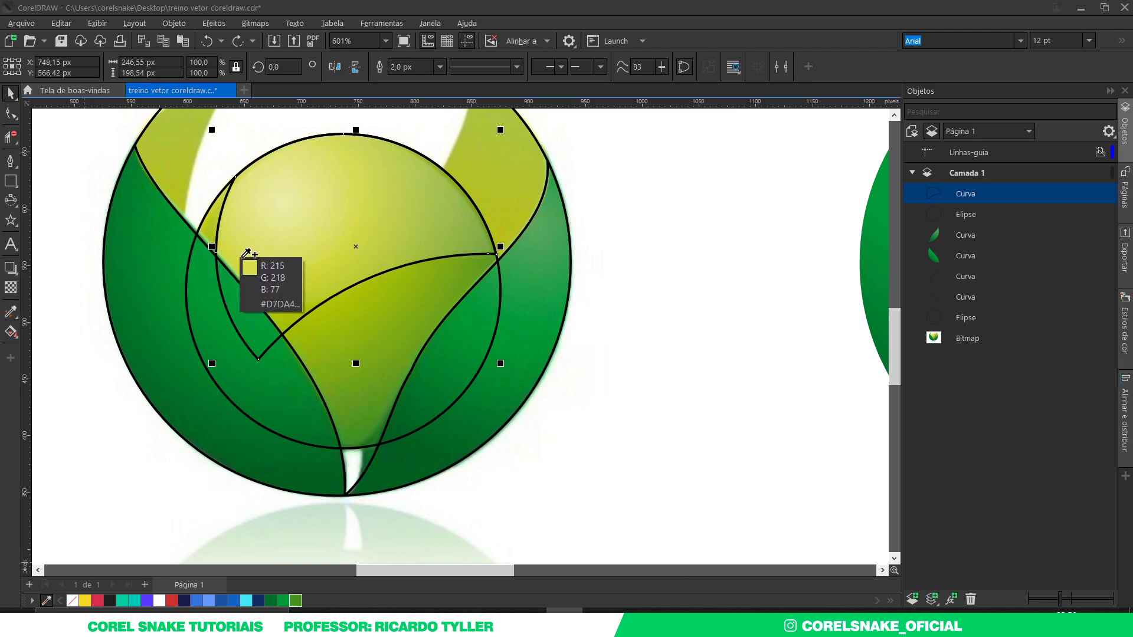
{"action": "left_click", "coordinate": [294, 276]}
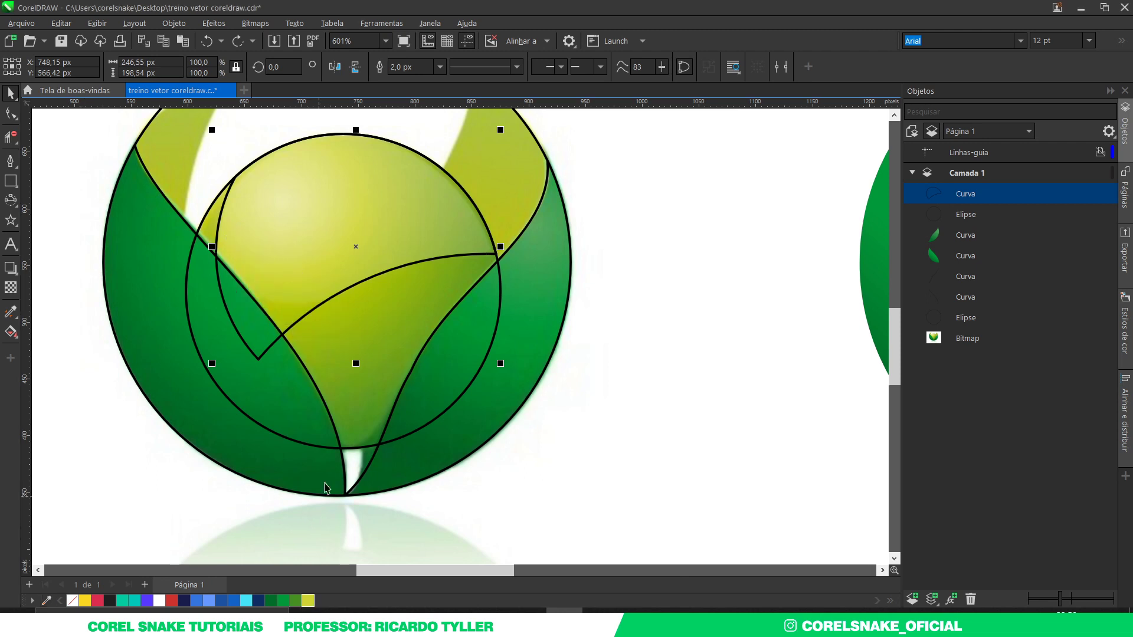
Fill the traced sphere circle with the sampled green and remove its outline
{"action": "left_click", "coordinate": [295, 600]}
{"action": "key", "text": "ctrl+z"}
{"action": "left_click", "coordinate": [354, 450]}
{"action": "left_click", "coordinate": [295, 600]}
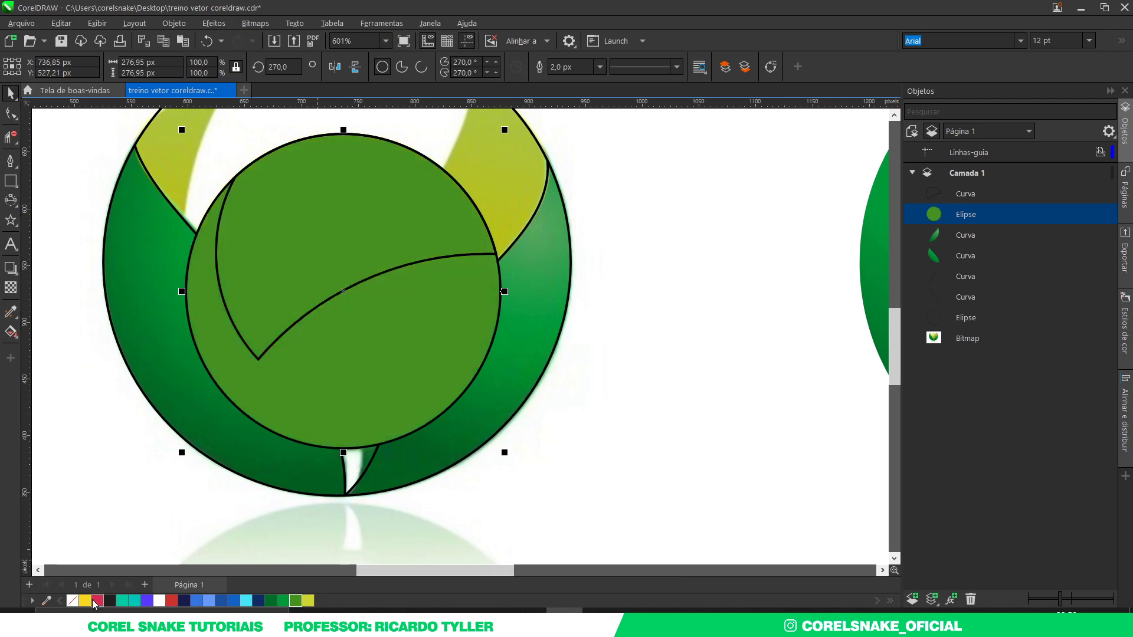
{"action": "right_click", "coordinate": [73, 601]}
Give the sphere circle a linear gradient from the sampled green near its base to the sampled yellow-green near its top
{"action": "key", "text": "g"}
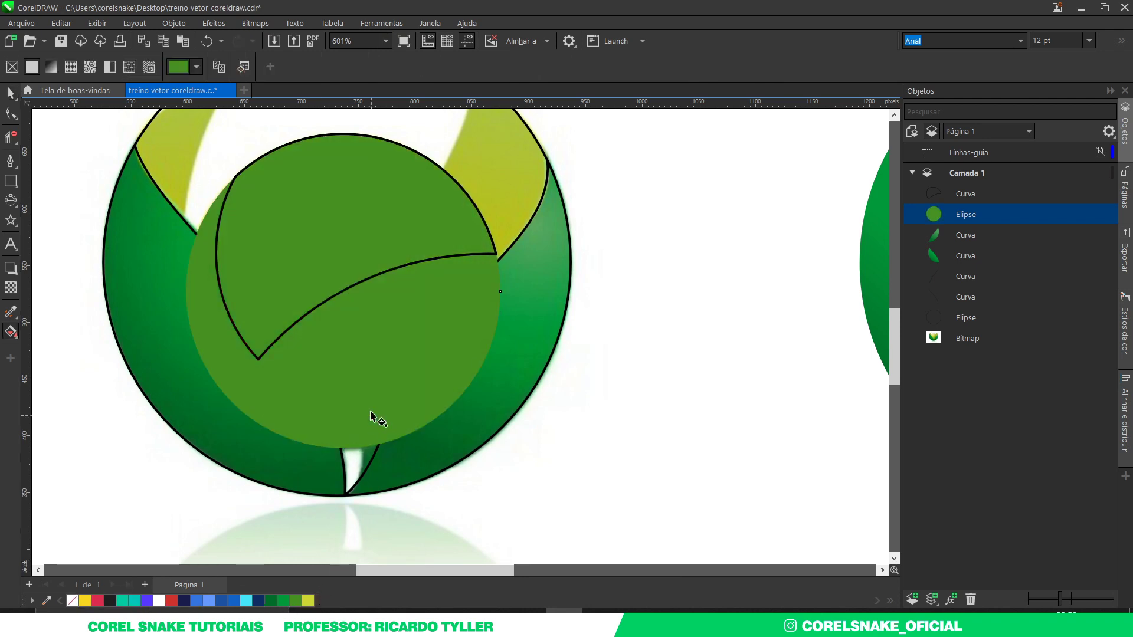
{"action": "left_click_drag", "start_coordinate": [328, 410], "coordinate": [332, 197]}
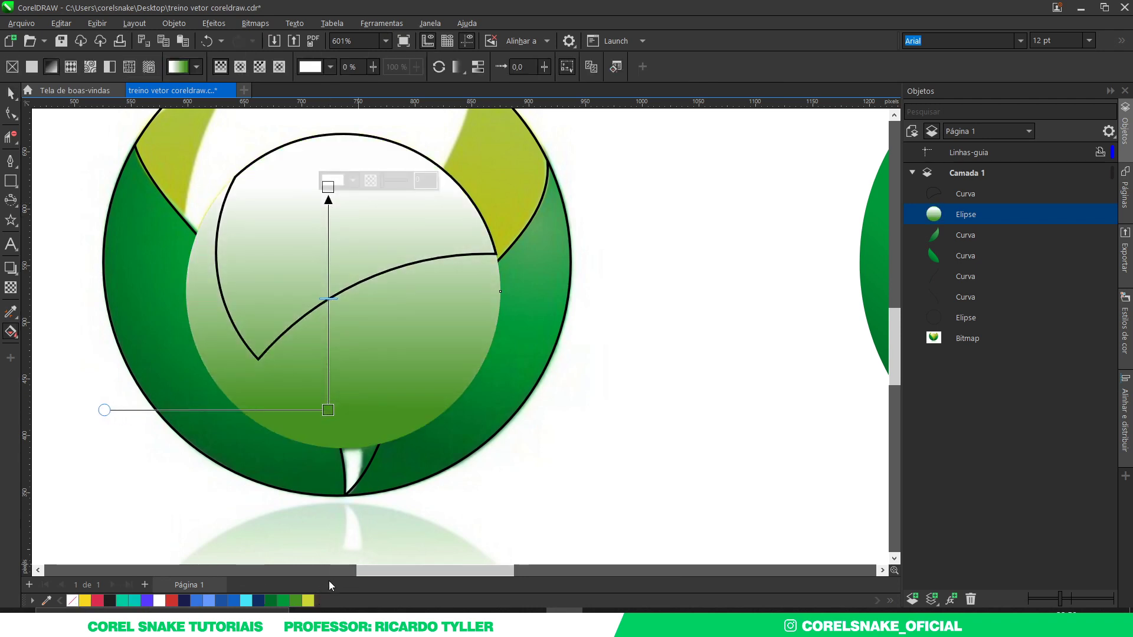
{"action": "left_click_drag", "start_coordinate": [308, 601], "coordinate": [302, 205]}
{"action": "left_click", "coordinate": [11, 93]}
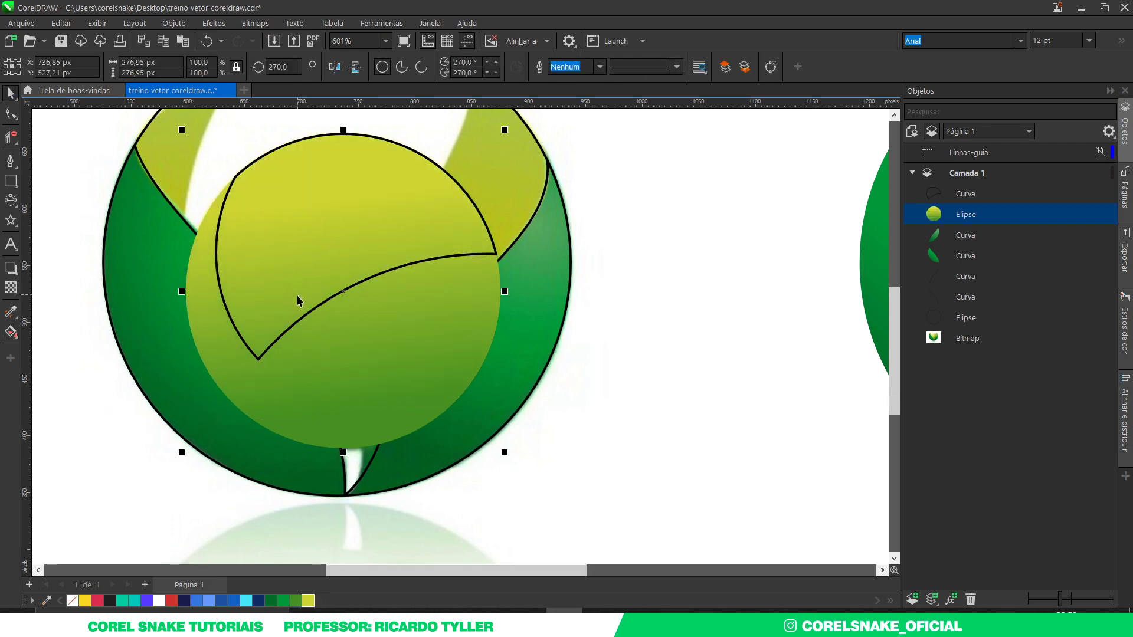
Repeat the last move to place the sphere with the separate vector leaves and order it behind both leaves
{"action": "scroll", "coordinate": [297, 298], "scroll_direction": "down", "scroll_amount": 2}
{"action": "key", "text": "ctrl+r"}
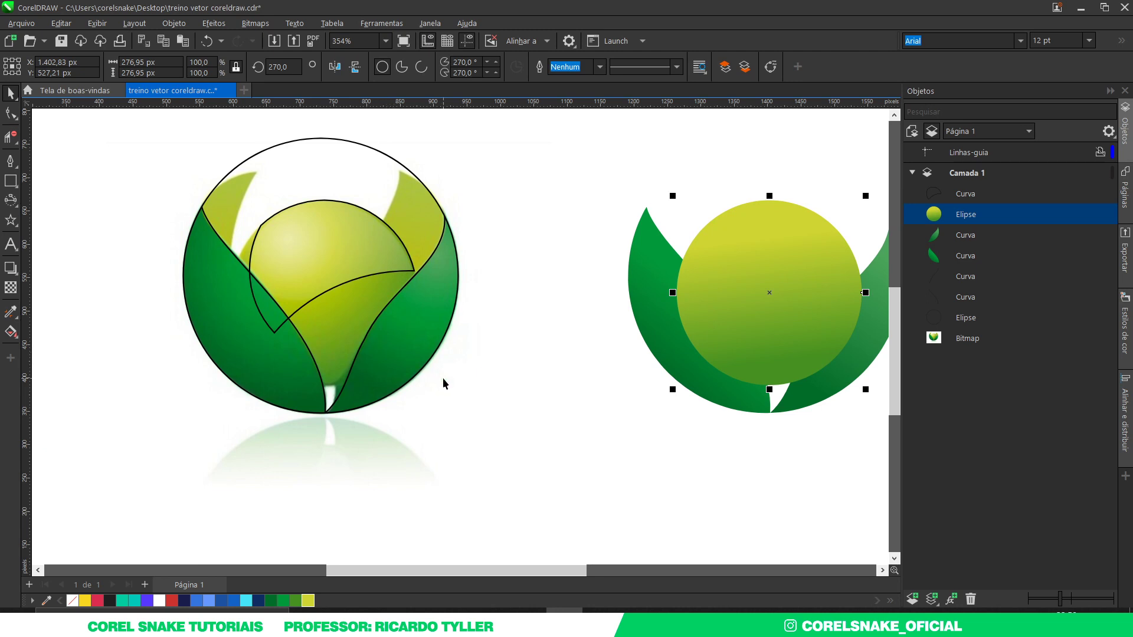
{"action": "key", "text": "ctrl+Page_Down"}
{"action": "key", "text": "ctrl+Page_Down"}
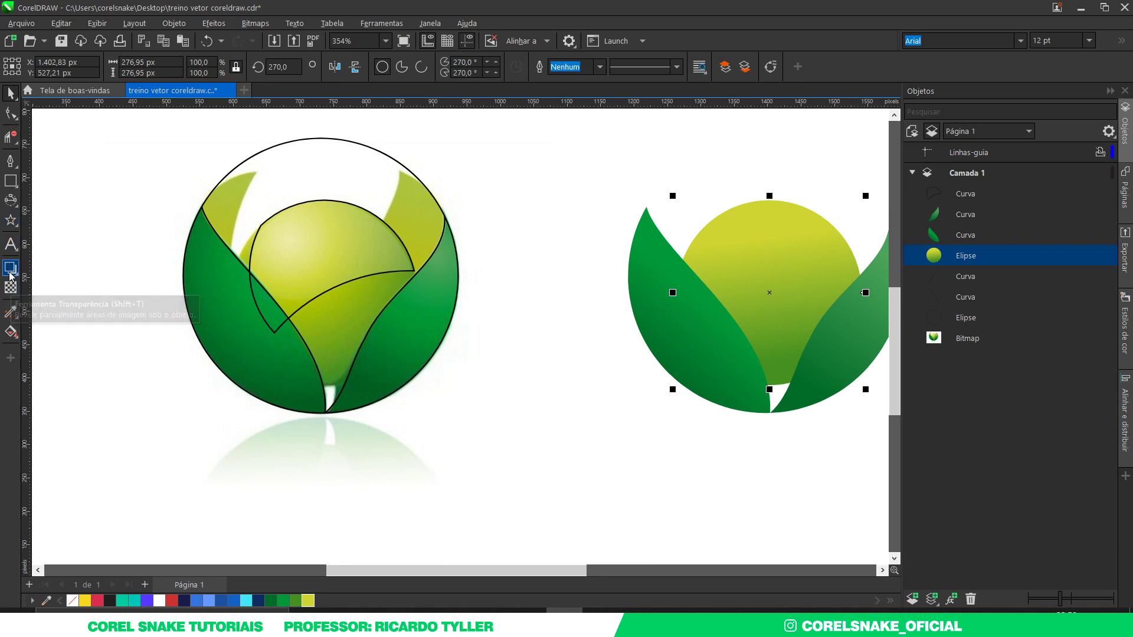
Make the sphere's gradient elliptical, with the yellow-green centre near its upper-left area and the green end at its lower right
{"action": "key", "text": "g"}
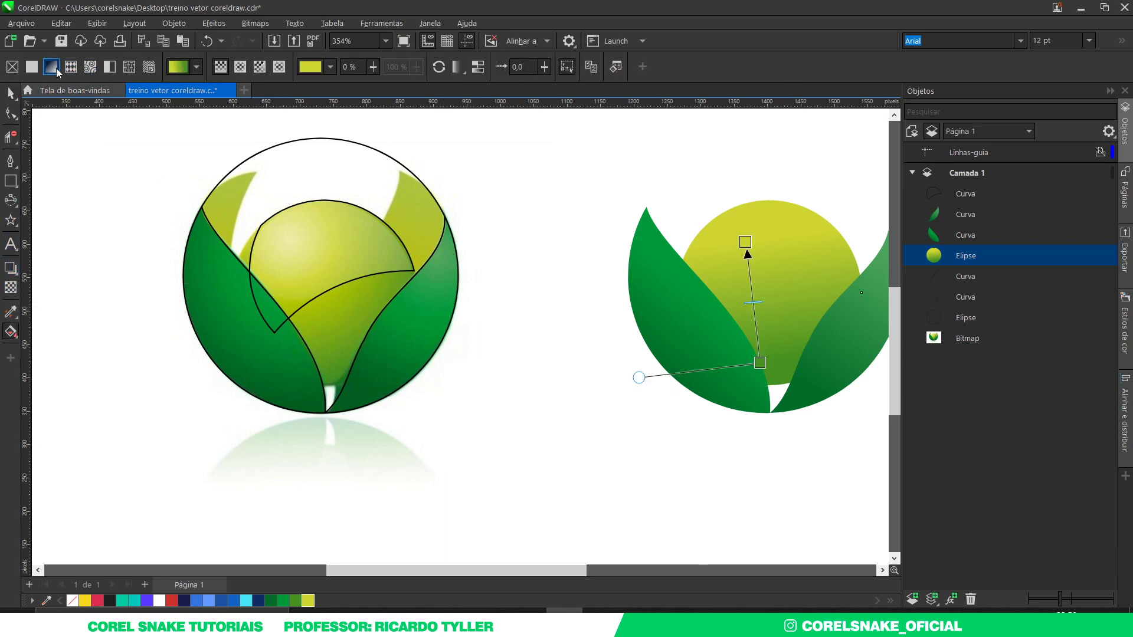
{"action": "left_click", "coordinate": [239, 67]}
{"action": "left_click_drag", "start_coordinate": [746, 237], "coordinate": [788, 172]}
{"action": "left_click_drag", "start_coordinate": [753, 300], "coordinate": [751, 249]}
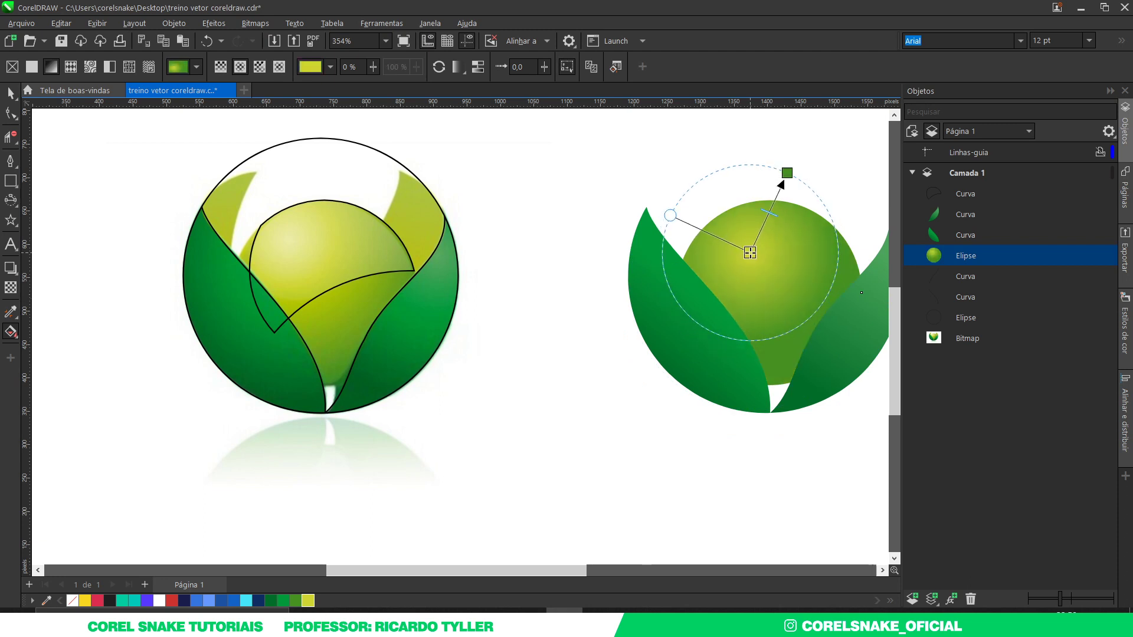
{"action": "scroll", "coordinate": [751, 248], "scroll_direction": "down", "scroll_amount": 2}
{"action": "scroll", "coordinate": [791, 248], "scroll_direction": "up", "scroll_amount": 2}
{"action": "left_click_drag", "start_coordinate": [727, 151], "coordinate": [749, 331]}
{"action": "left_click_drag", "start_coordinate": [690, 231], "coordinate": [679, 222]}
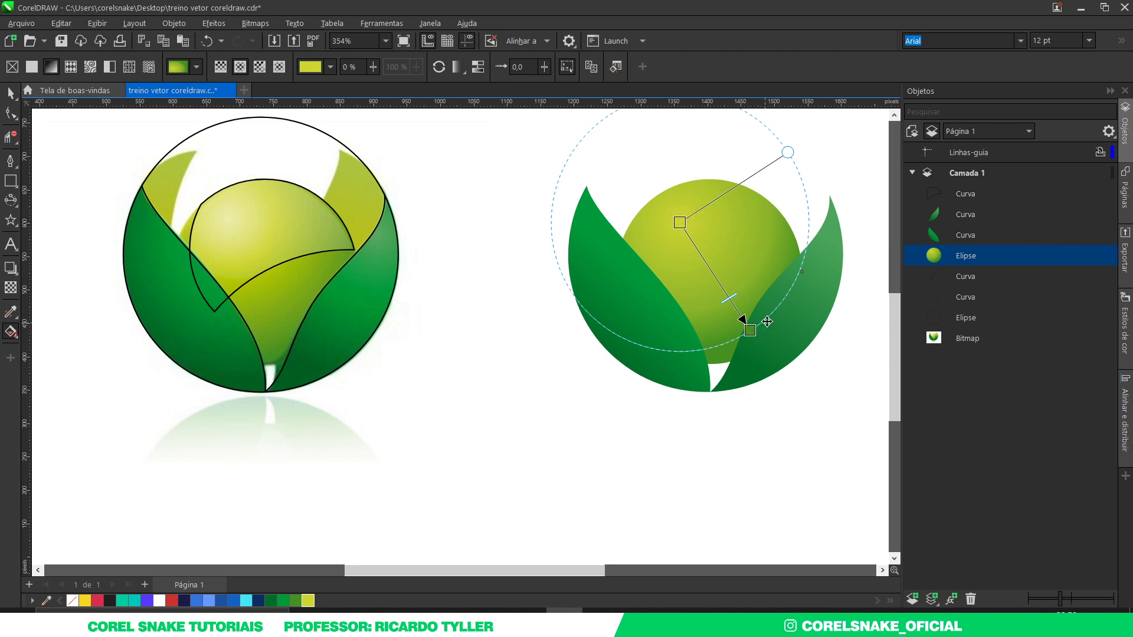
{"action": "left_click", "coordinate": [11, 93]}
Fill the traced highlight curve with a light green sampled from the bitmap sphere's right side and remove its outline
{"action": "left_click", "coordinate": [240, 277]}
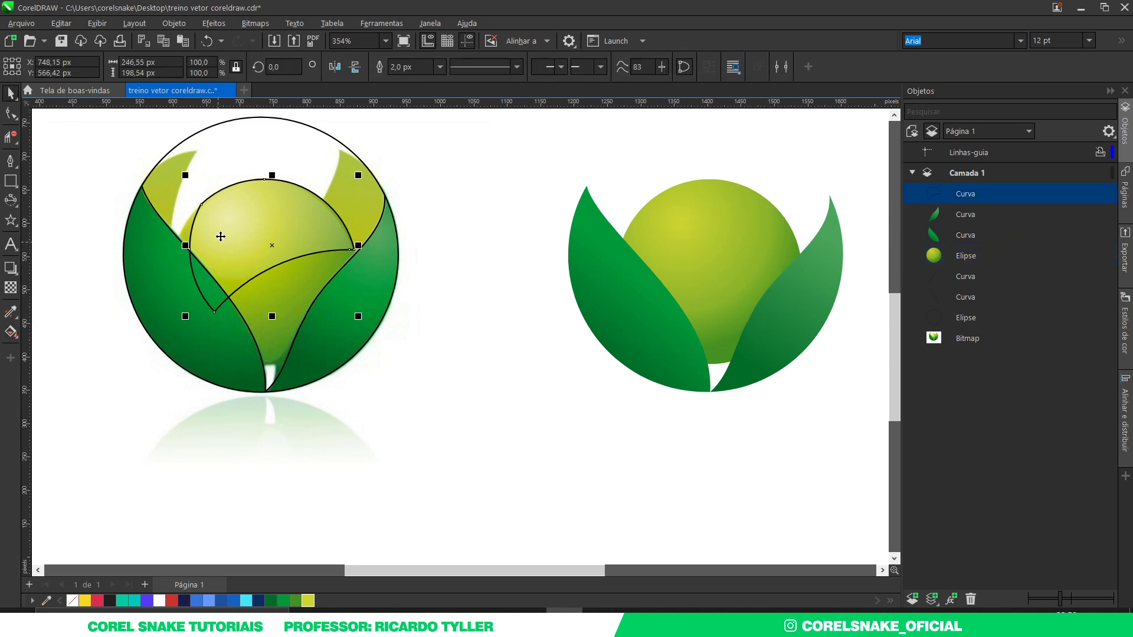
{"action": "left_click", "coordinate": [46, 601]}
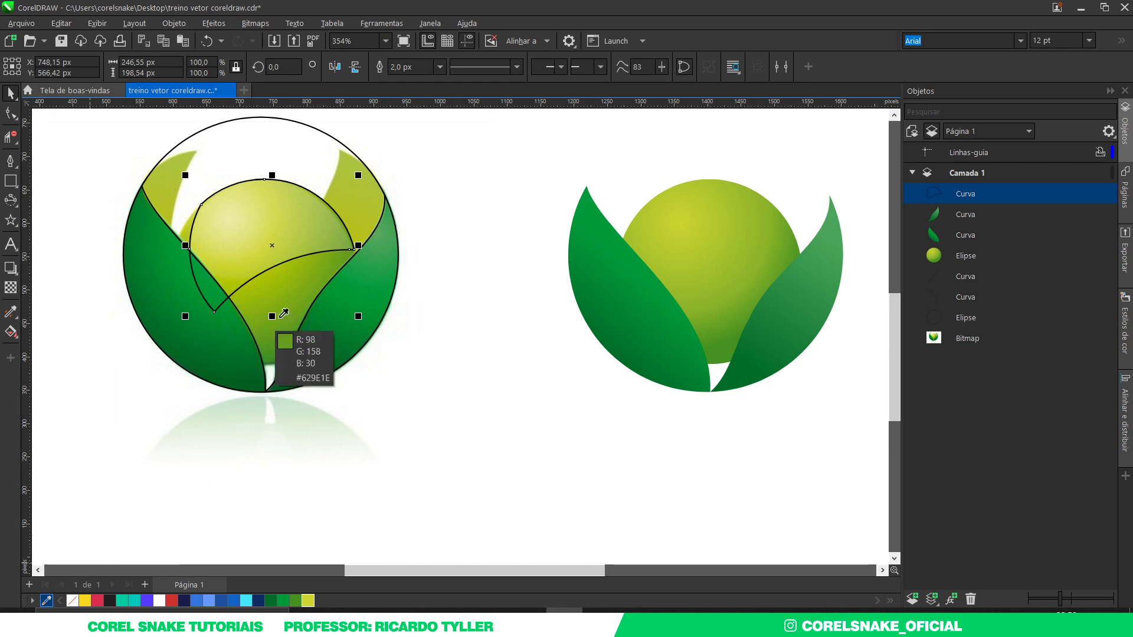
{"action": "left_click", "coordinate": [334, 217]}
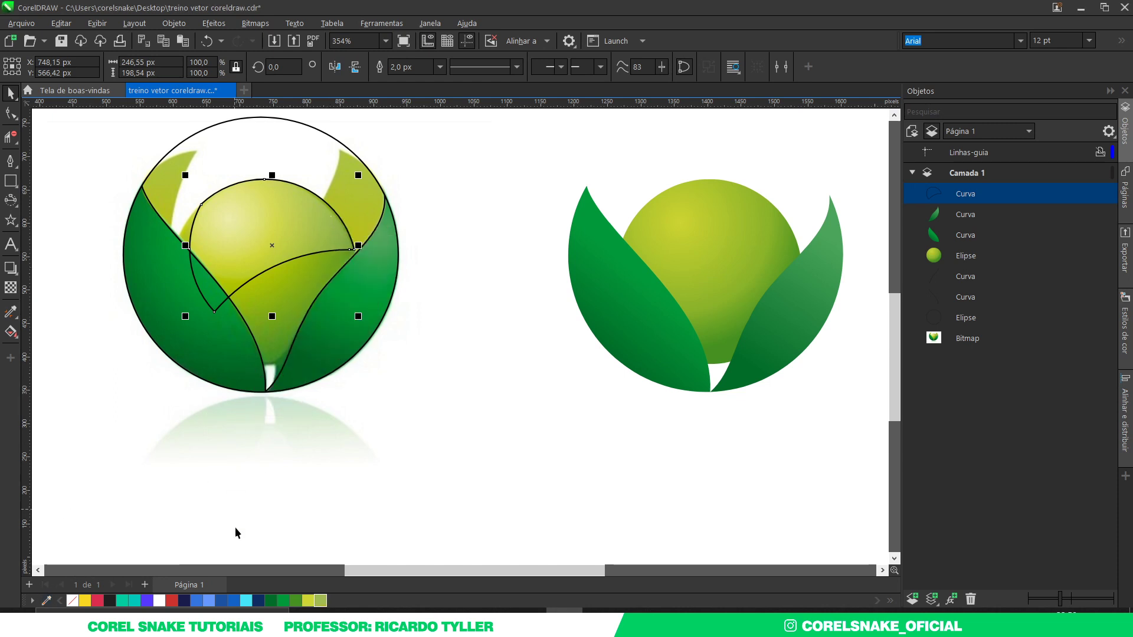
{"action": "left_click", "coordinate": [320, 601]}
{"action": "right_click", "coordinate": [72, 601]}
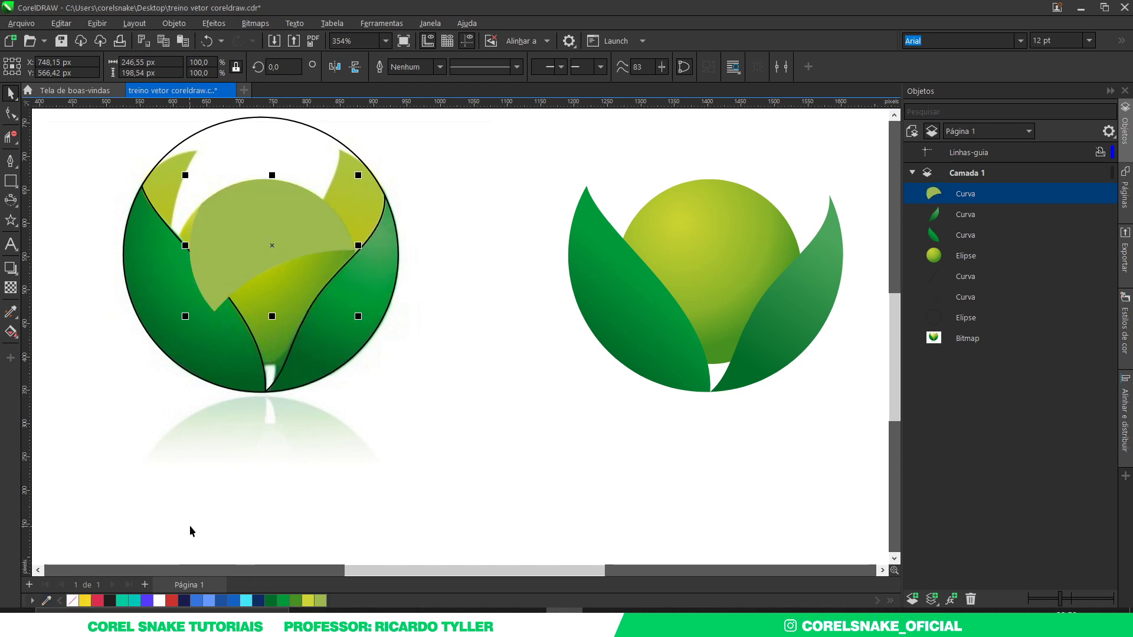
Repeat the last move to place the highlight over the vector sphere and order it behind both leaves
{"action": "key", "text": "ctrl+r"}
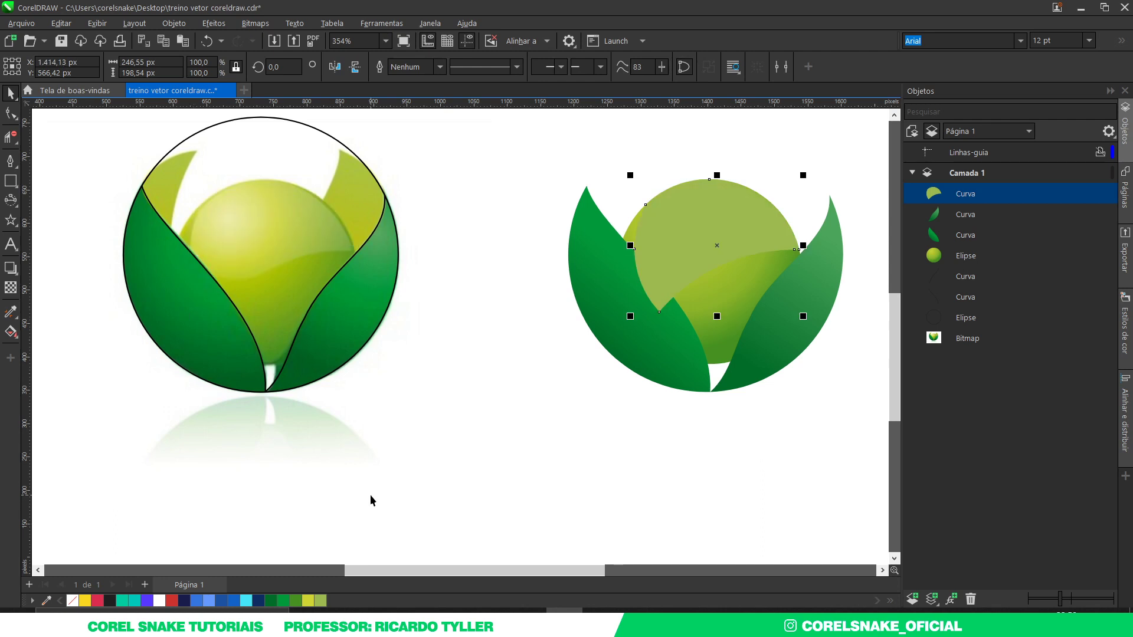
{"action": "key", "text": "ctrl+Page_Down"}
{"action": "key", "text": "ctrl+Page_Down"}
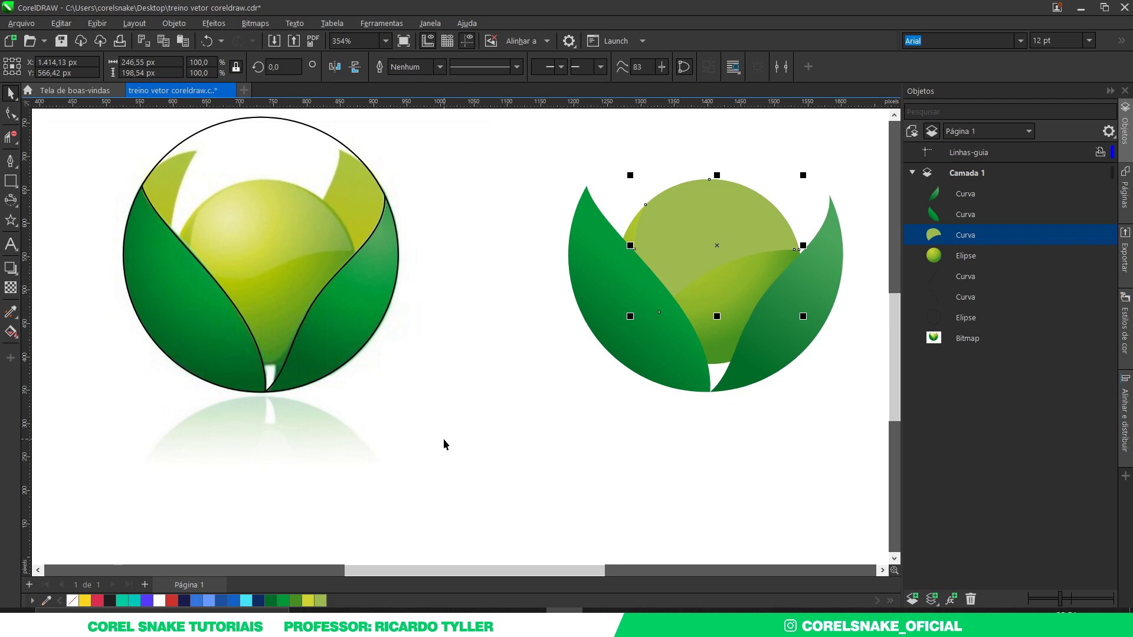
Apply a linear transparency of about -130.8° to the highlight, fading from opaque at its upper right to clear at its lower left
{"action": "left_click", "coordinate": [11, 288]}
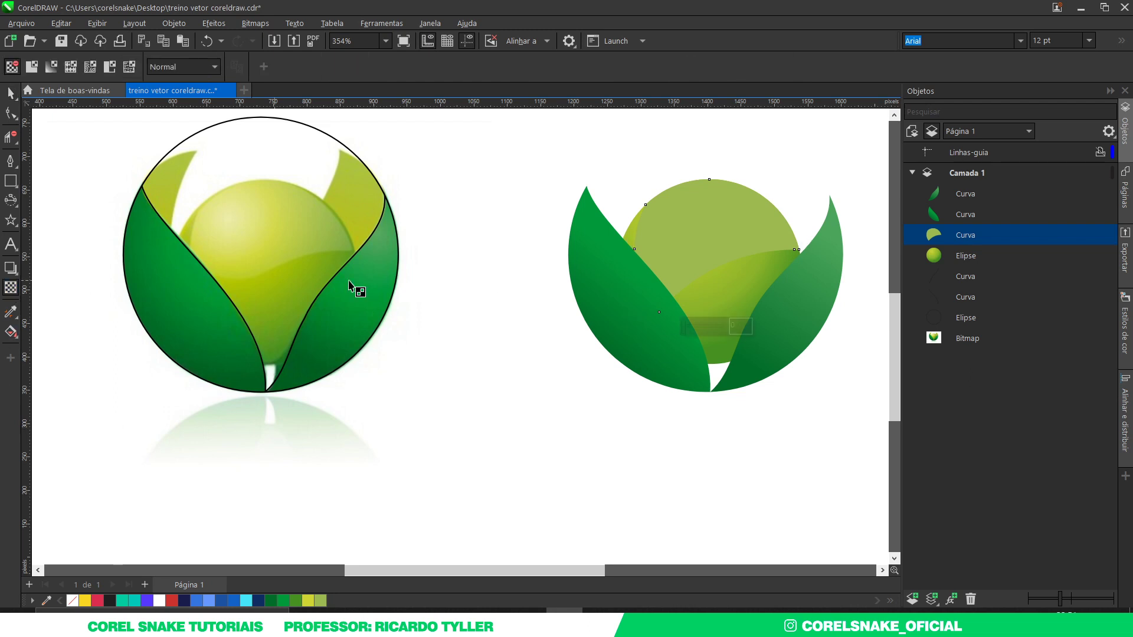
{"action": "left_click_drag", "start_coordinate": [739, 203], "coordinate": [644, 289]}
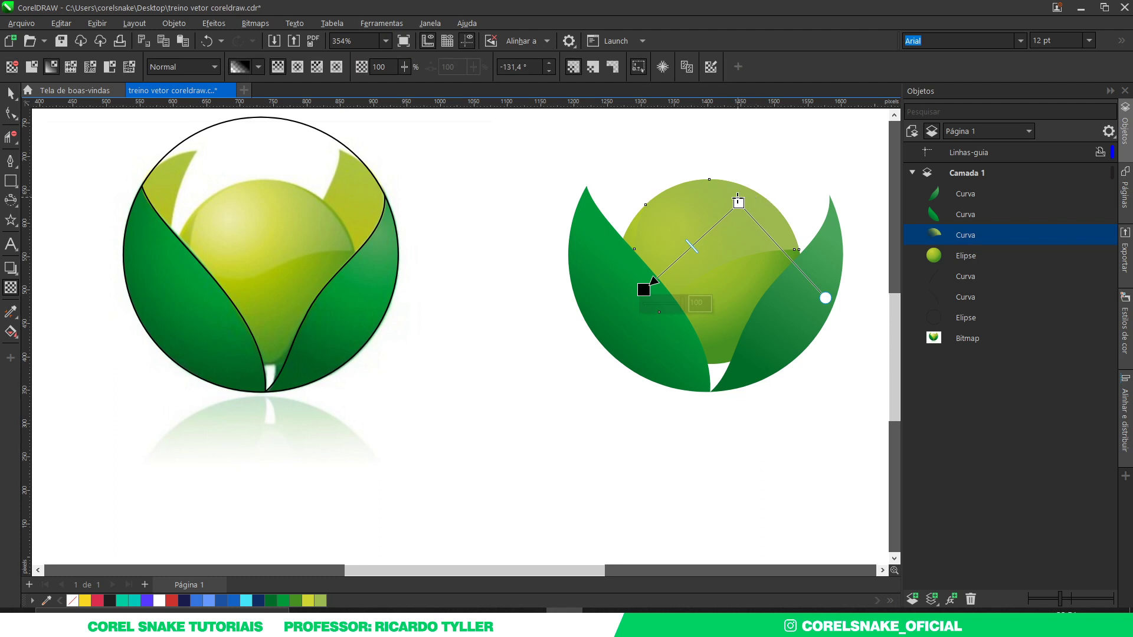
{"action": "left_click_drag", "start_coordinate": [739, 203], "coordinate": [740, 199]}
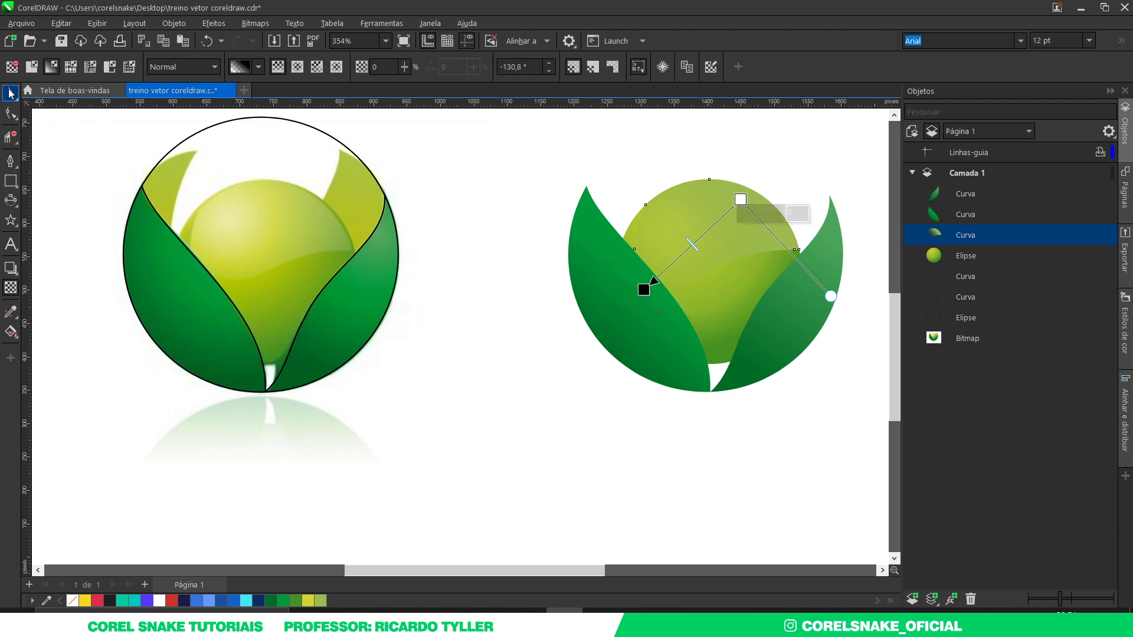
{"action": "left_click", "coordinate": [10, 93]}
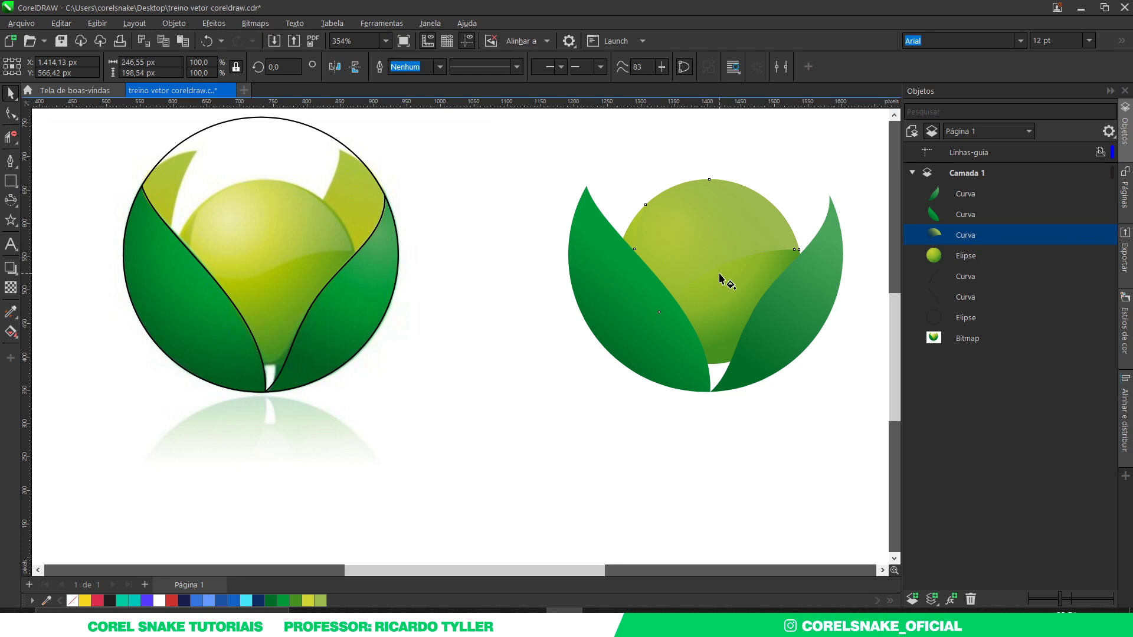
Sample another light green from the right side of the bitmap's sphere into the document palette
{"action": "key", "text": "g"}
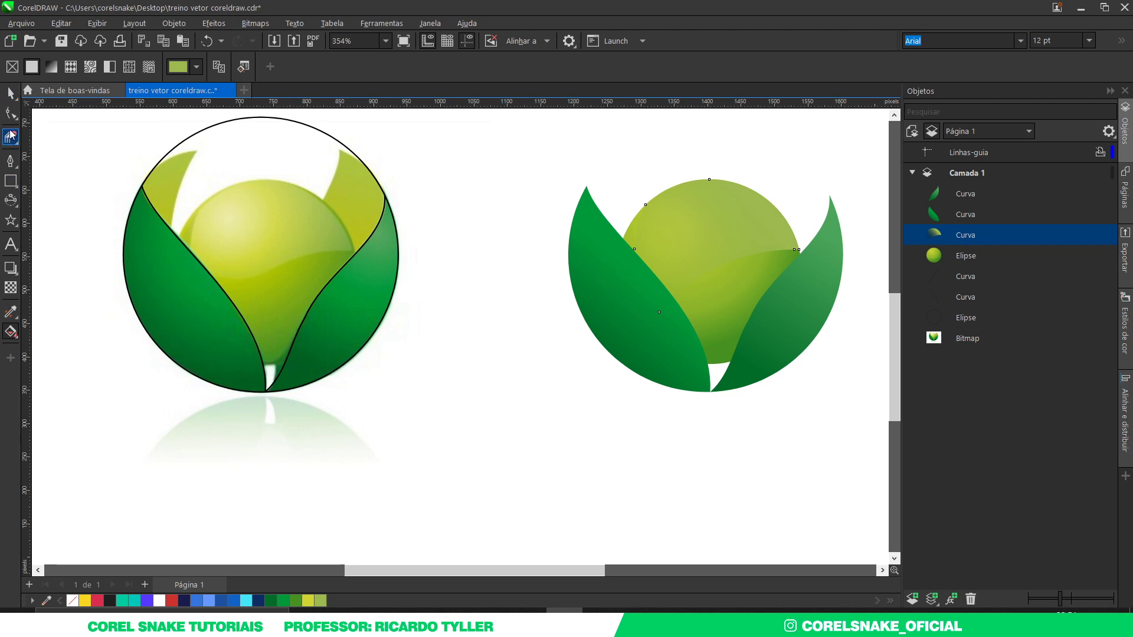
{"action": "left_click", "coordinate": [11, 93]}
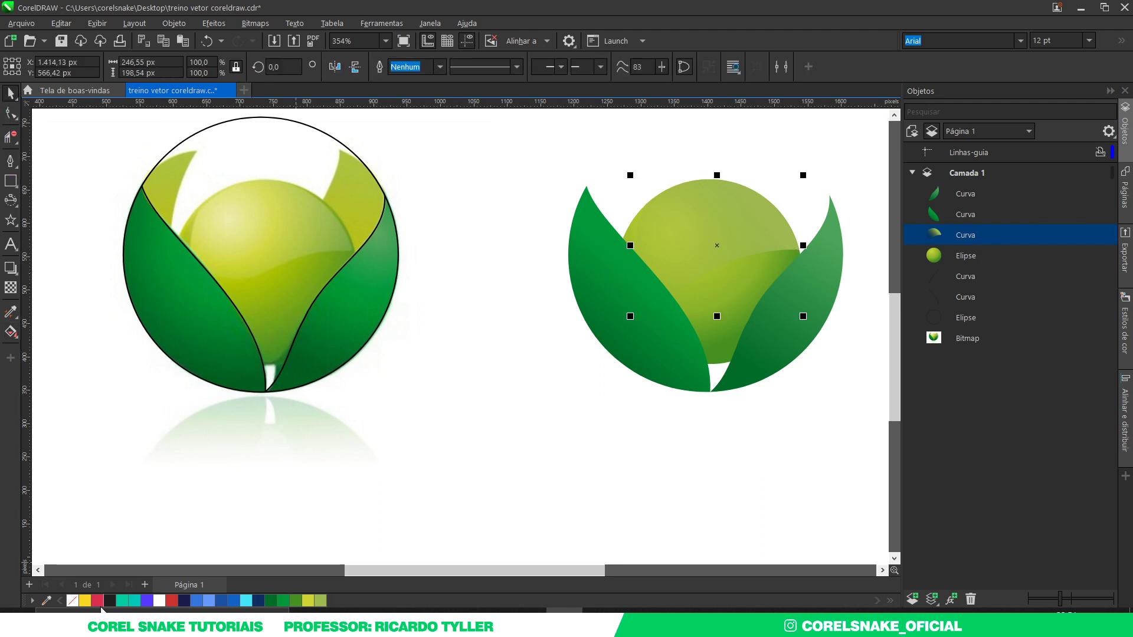
{"action": "left_click", "coordinate": [45, 601]}
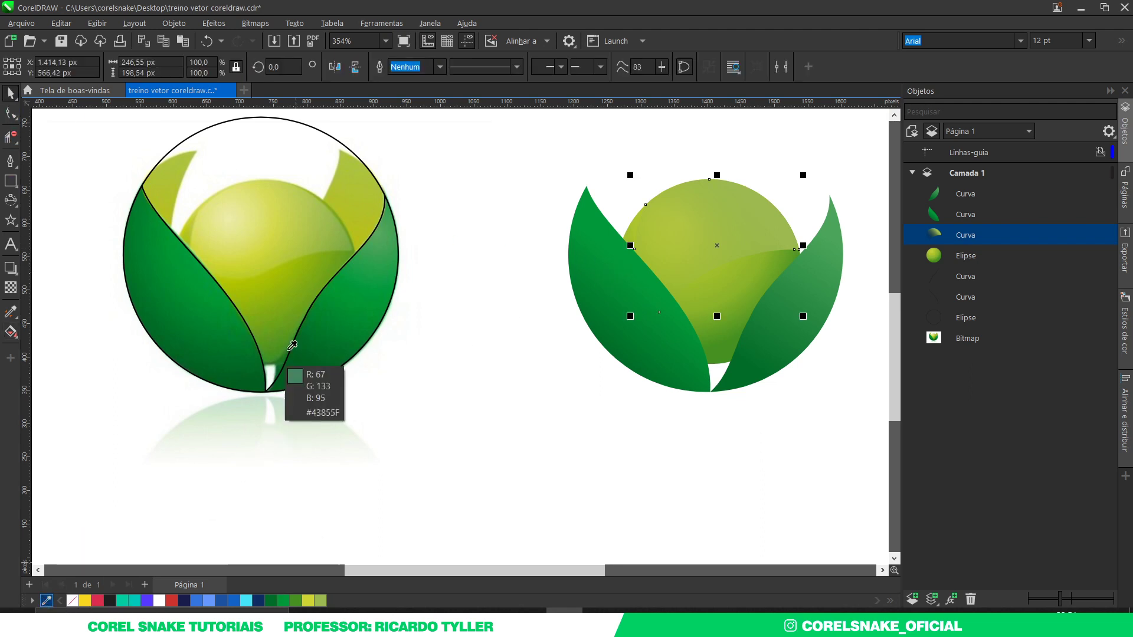
{"action": "left_click", "coordinate": [337, 227]}
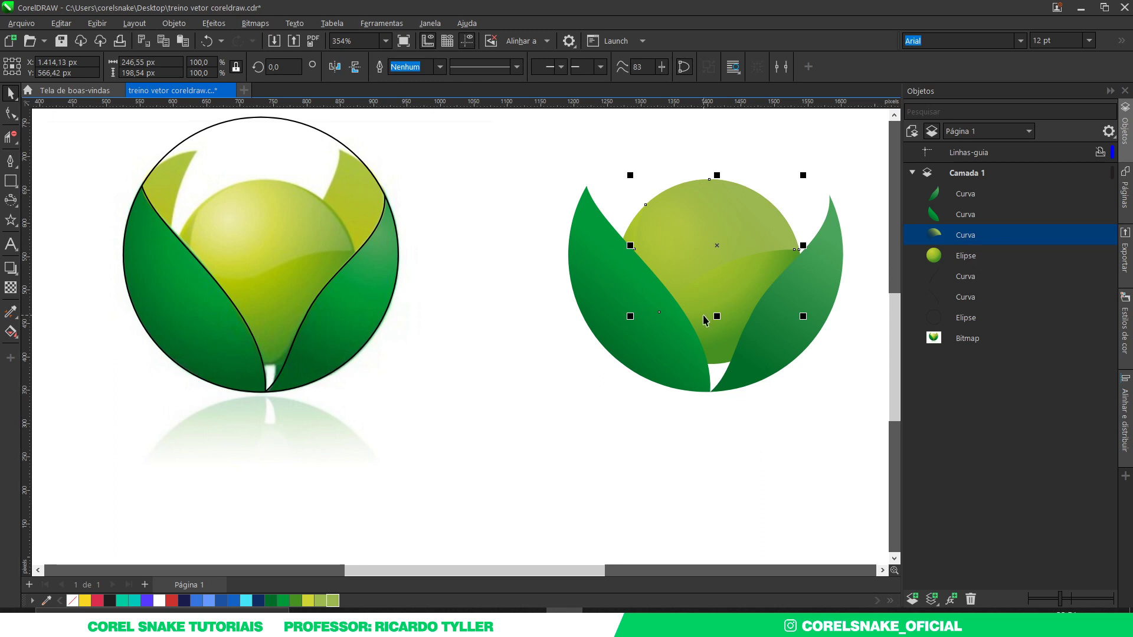
Adjust the vector sphere's elliptical gradient by extending its green end downward and shifting its yellow-green centre slightly lower
{"action": "left_click", "coordinate": [718, 338]}
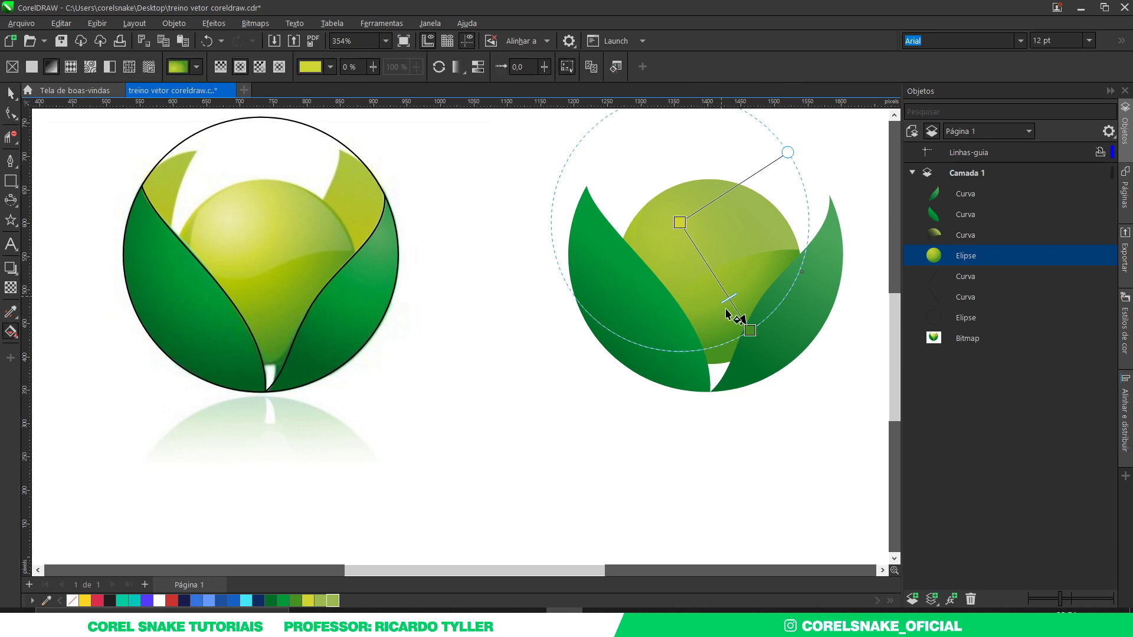
{"action": "left_click_drag", "start_coordinate": [750, 330], "coordinate": [754, 349]}
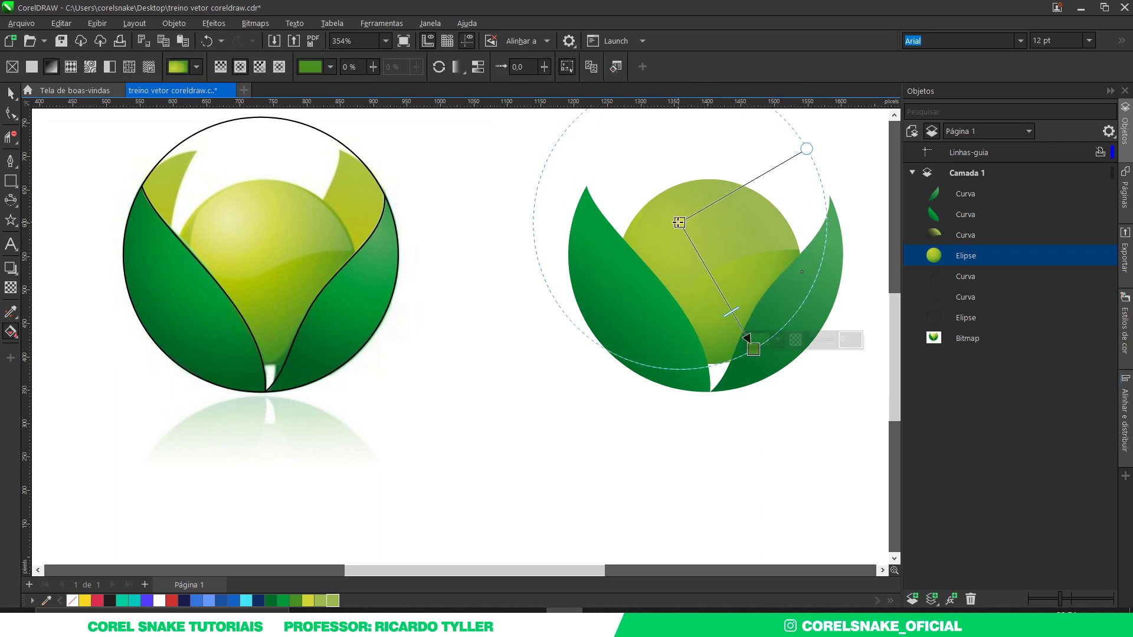
{"action": "left_click_drag", "start_coordinate": [679, 223], "coordinate": [682, 234]}
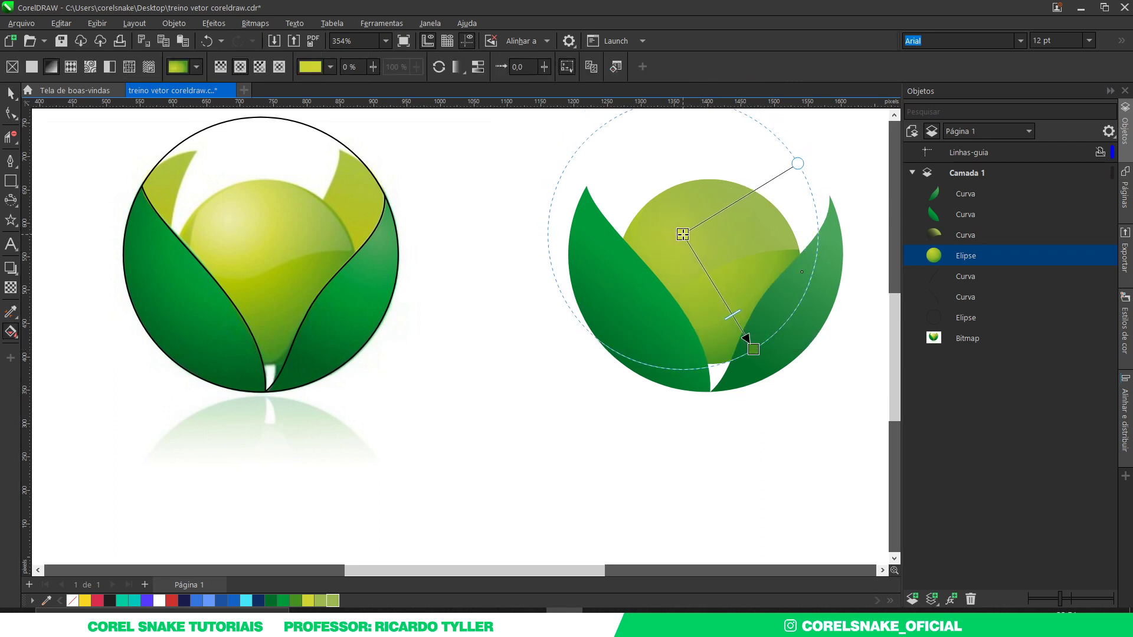
{"action": "left_click", "coordinate": [753, 349]}
{"action": "key", "text": "space"}
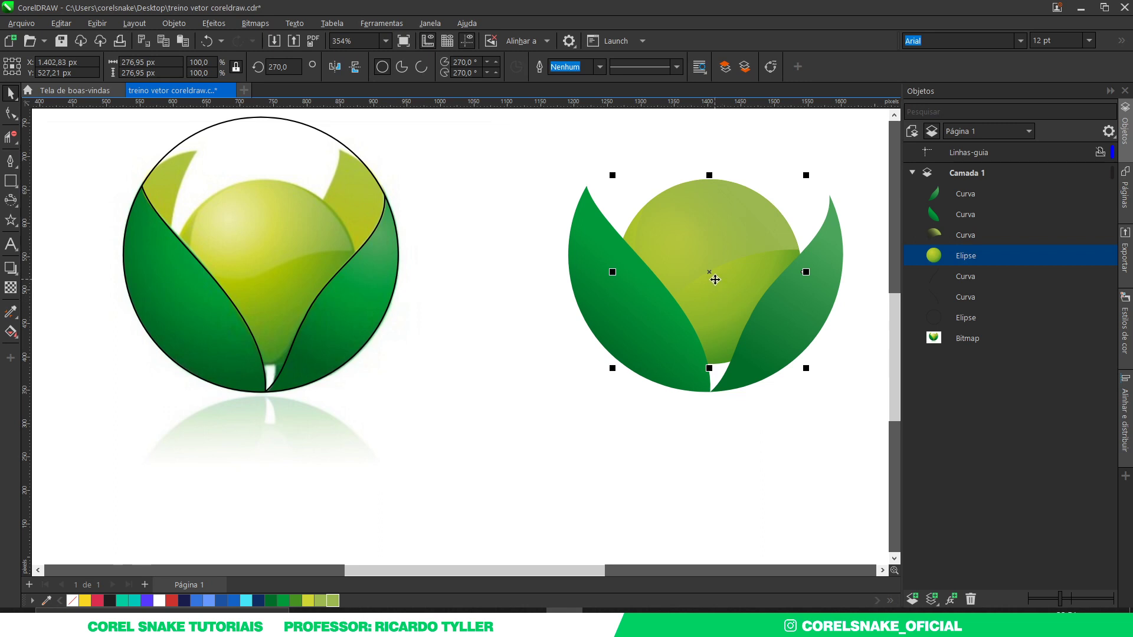
Try recoloring the sphere gradient's centre with #DCDF6C sampled from the bitmap's sphere
{"action": "key", "text": "space"}
{"action": "left_click", "coordinate": [683, 235]}
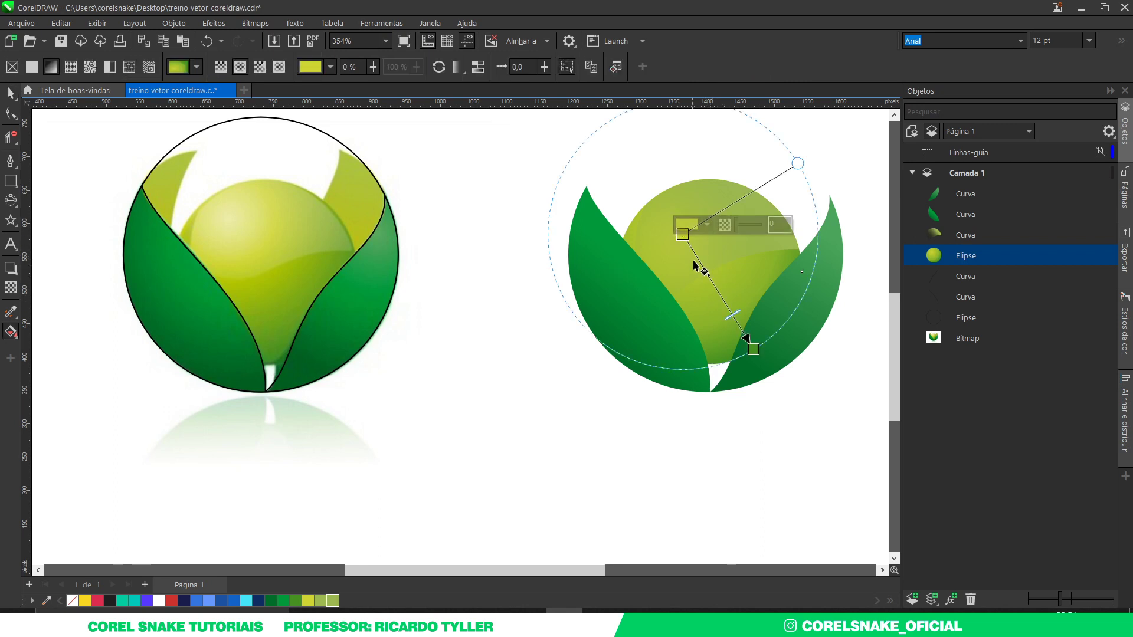
{"action": "left_click", "coordinate": [705, 225]}
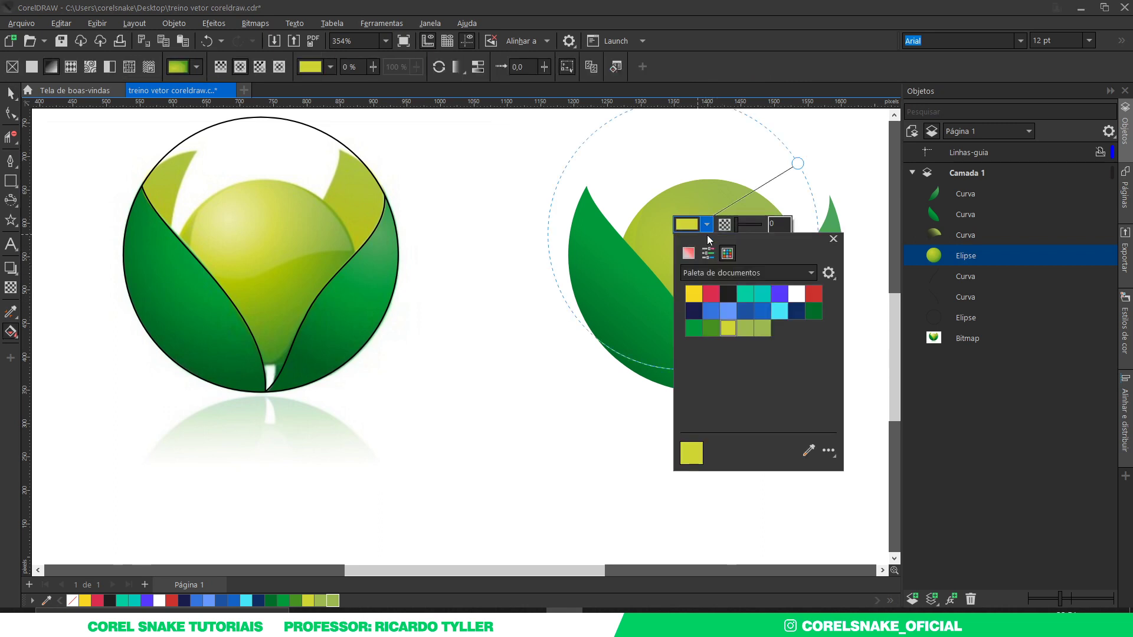
{"action": "left_click", "coordinate": [808, 449]}
{"action": "left_click", "coordinate": [223, 239]}
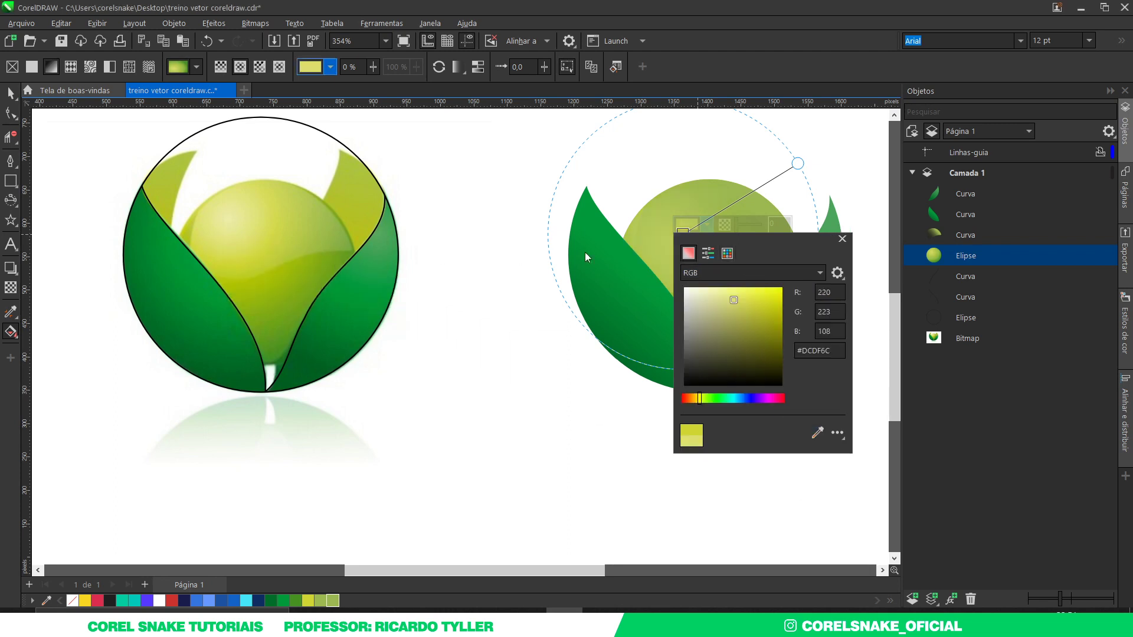
{"action": "left_click_drag", "start_coordinate": [764, 243], "coordinate": [502, 346]}
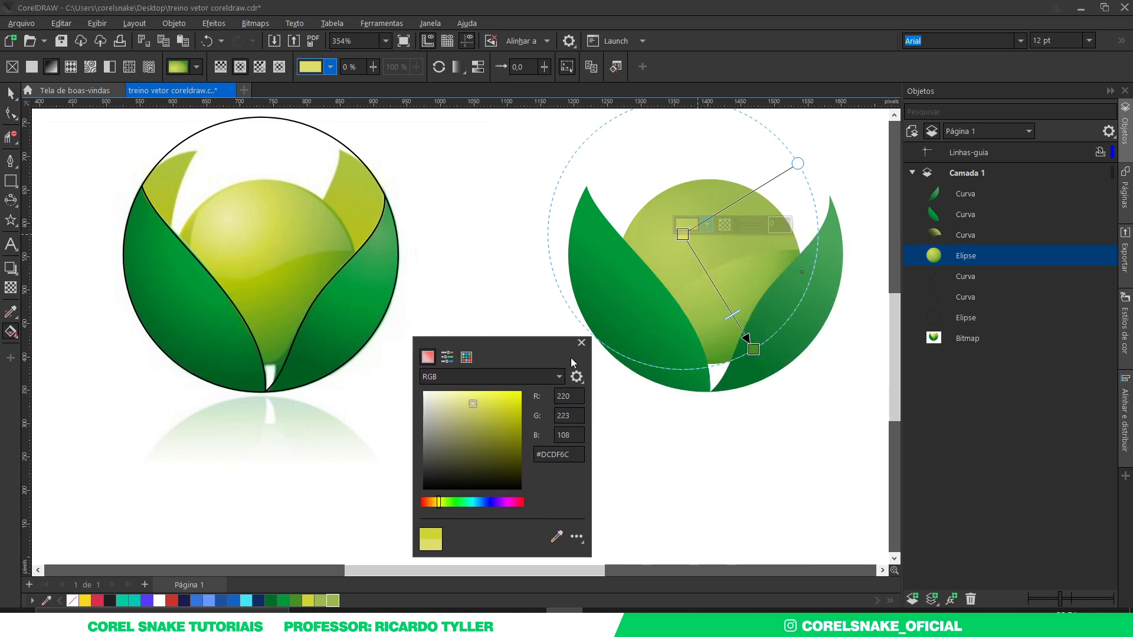
{"action": "left_click", "coordinate": [11, 94]}
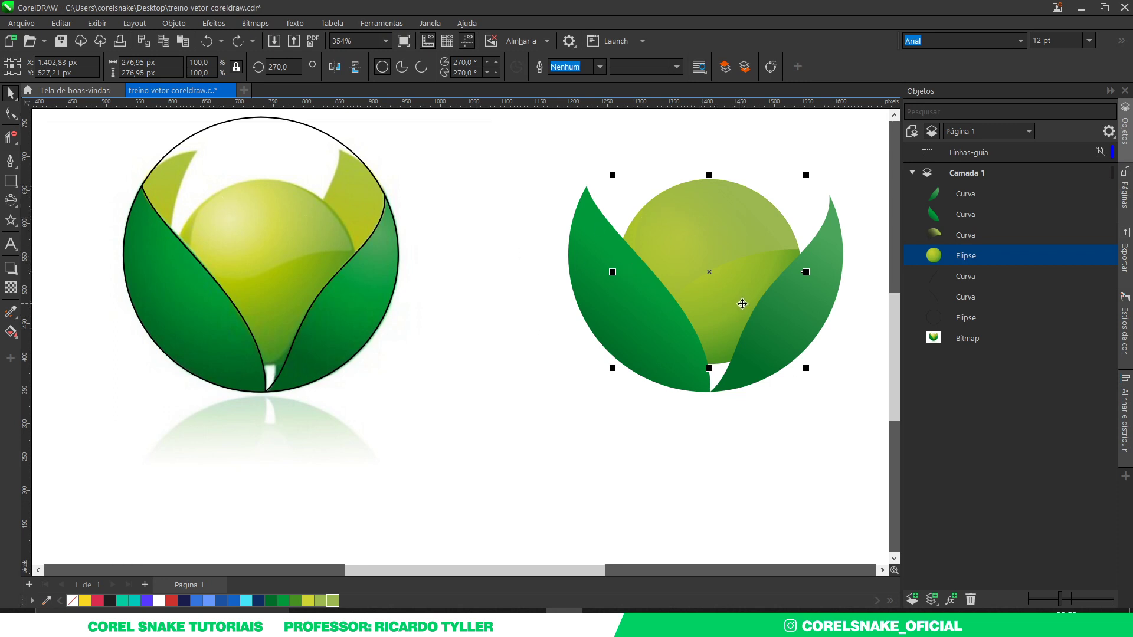
Duplicate the vector sphere, place the copy beneath the highlight and leaves, and fill it with solid yellow-green
{"action": "key", "text": "shift+Page_Up"}
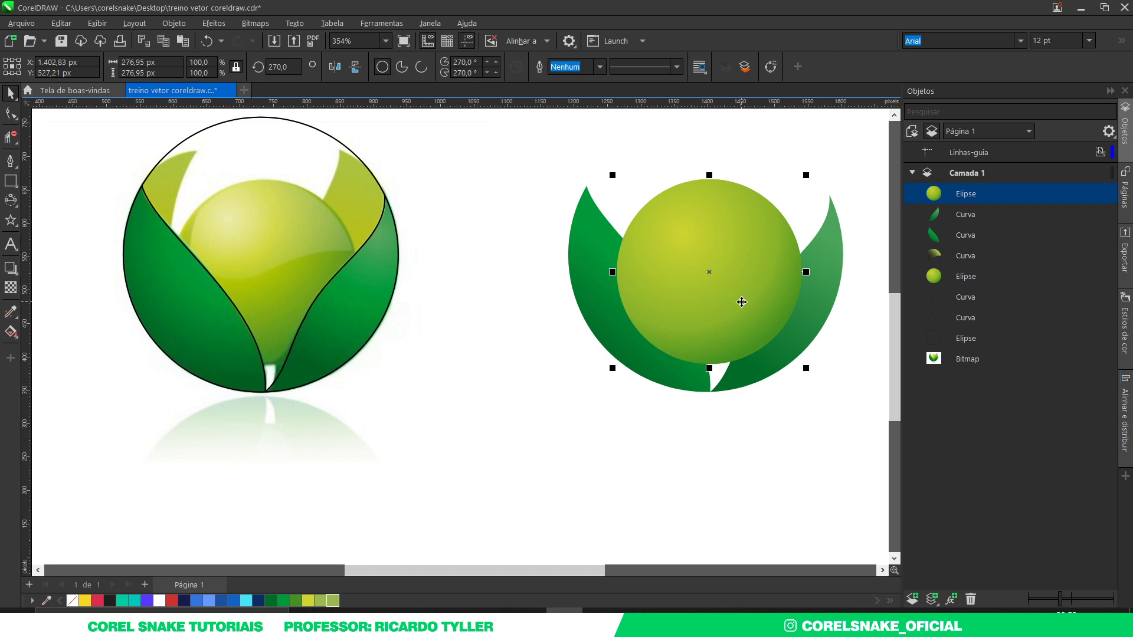
{"action": "key", "text": "ctrl+Page_Down"}
{"action": "key", "text": "ctrl+Page_Down"}
{"action": "key", "text": "ctrl+Page_Down"}
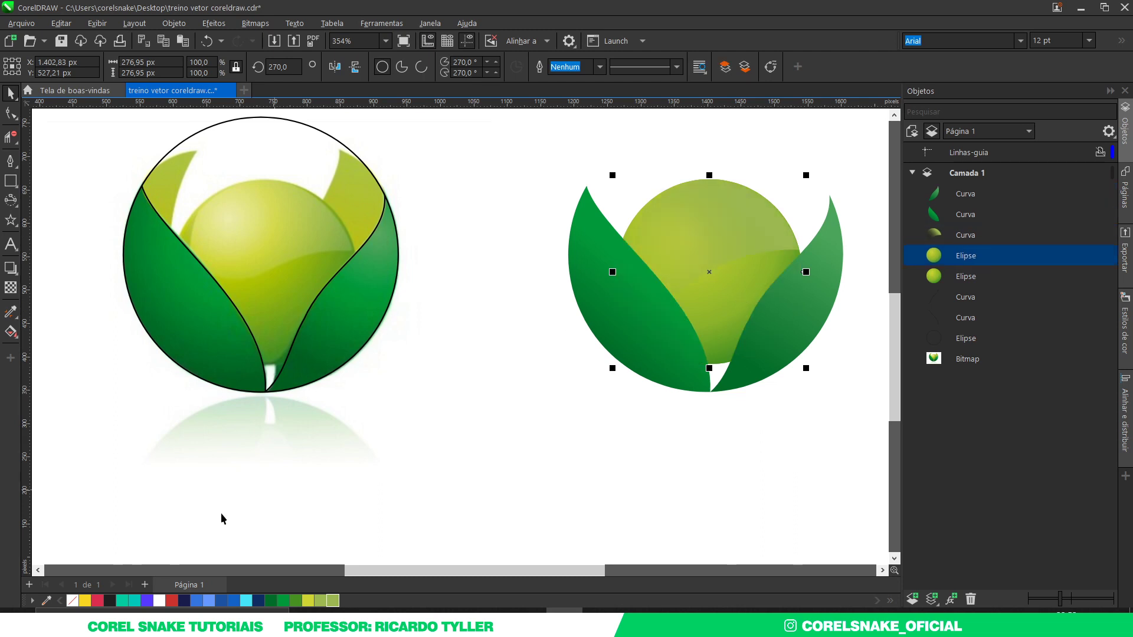
{"action": "left_click", "coordinate": [307, 601]}
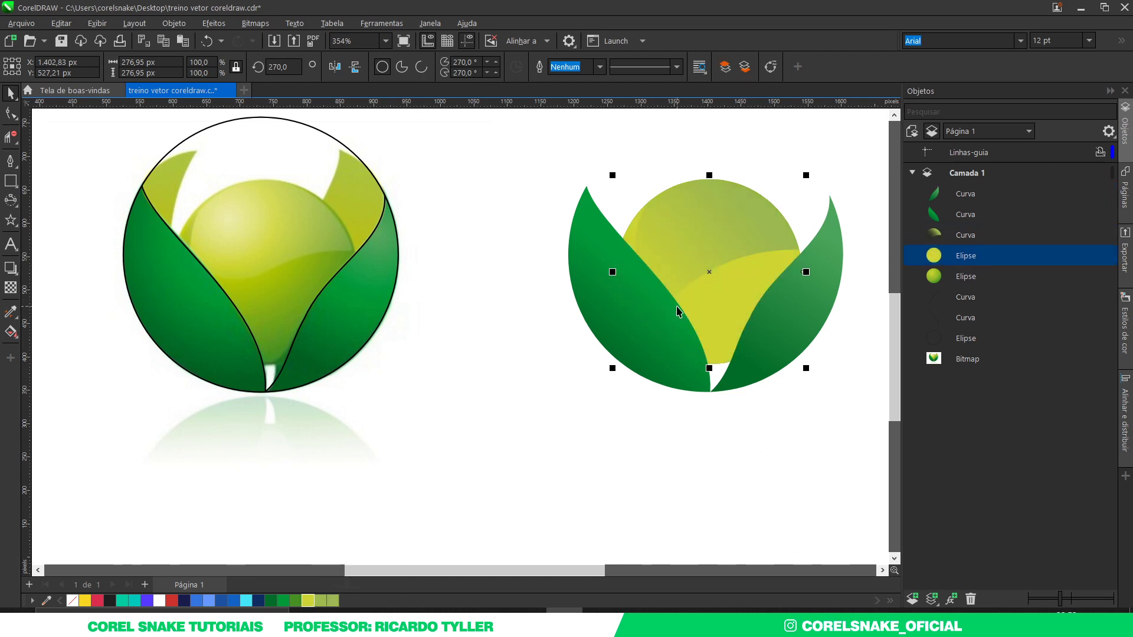
Apply a linear transparency of about 17.4° to the yellow-green sphere copy, fading from opaque above to clear below
{"action": "left_click", "coordinate": [11, 287]}
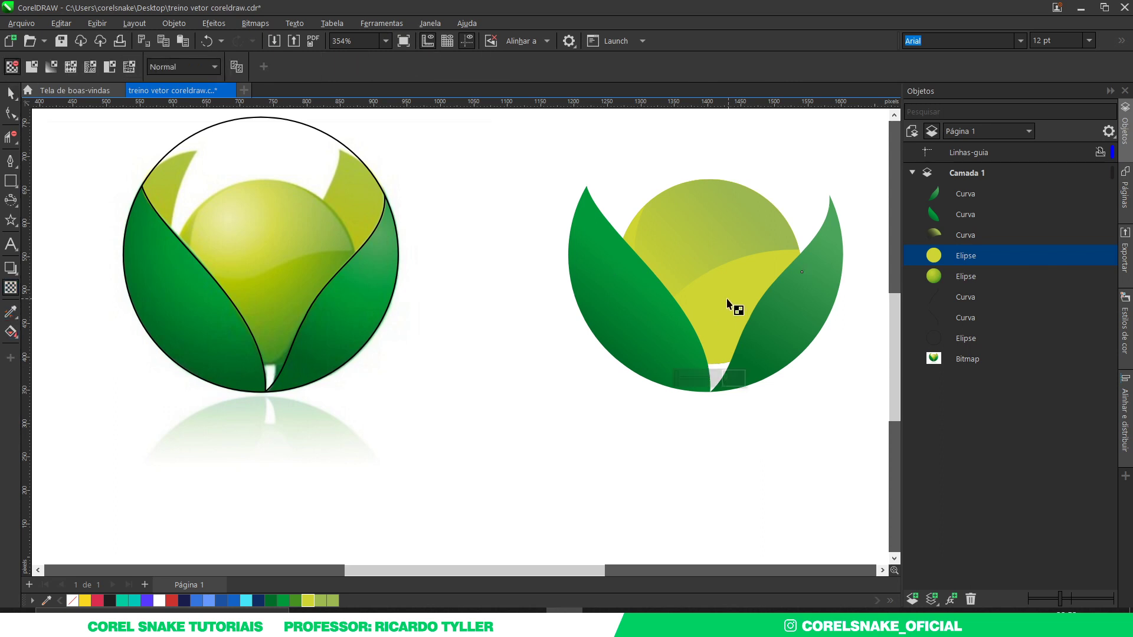
{"action": "left_click_drag", "start_coordinate": [688, 217], "coordinate": [708, 294]}
{"action": "left_click_drag", "start_coordinate": [689, 217], "coordinate": [690, 232]}
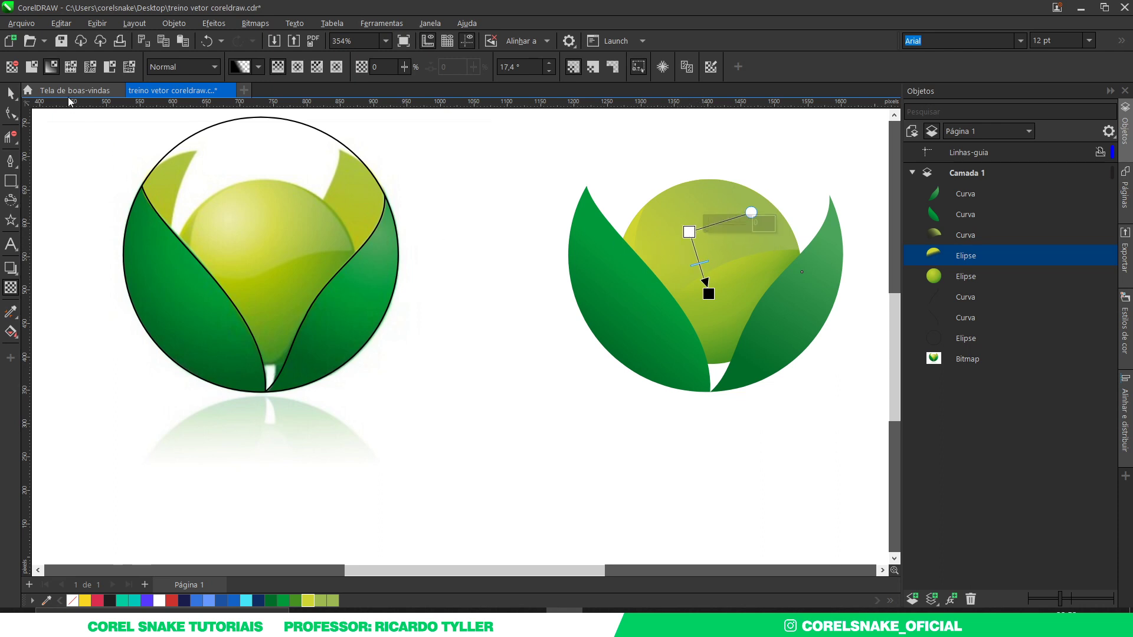
{"action": "left_click", "coordinate": [11, 93]}
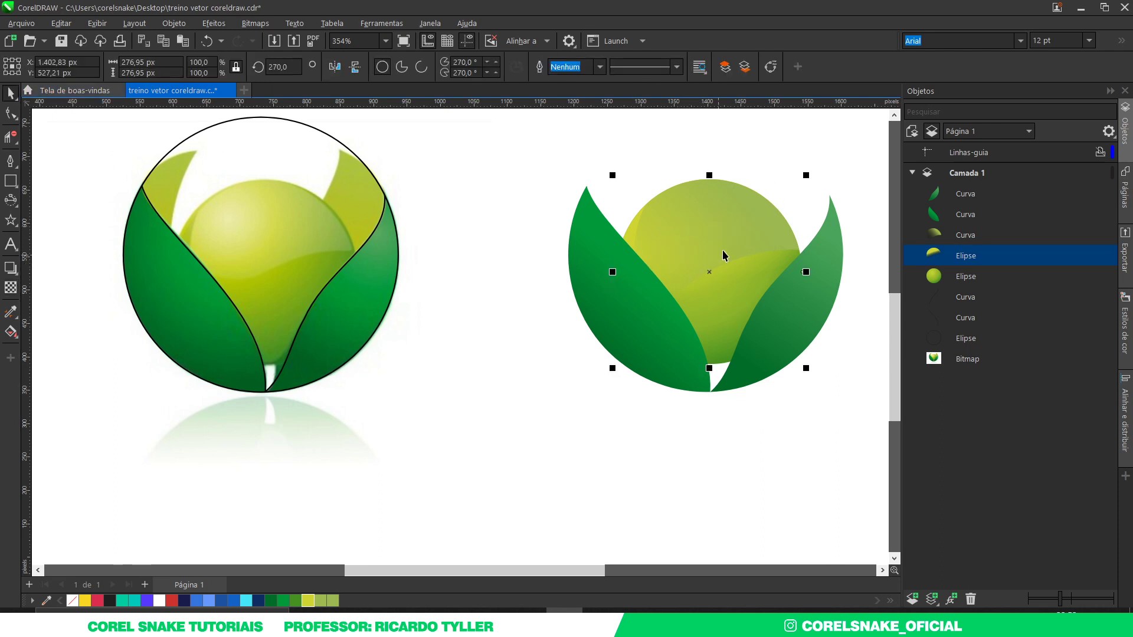
Recolor the highlight curve white, extend its transparency's opaque end past the sphere's upper right, and shift the midpoint toward the clear end
{"action": "left_click", "coordinate": [747, 216]}
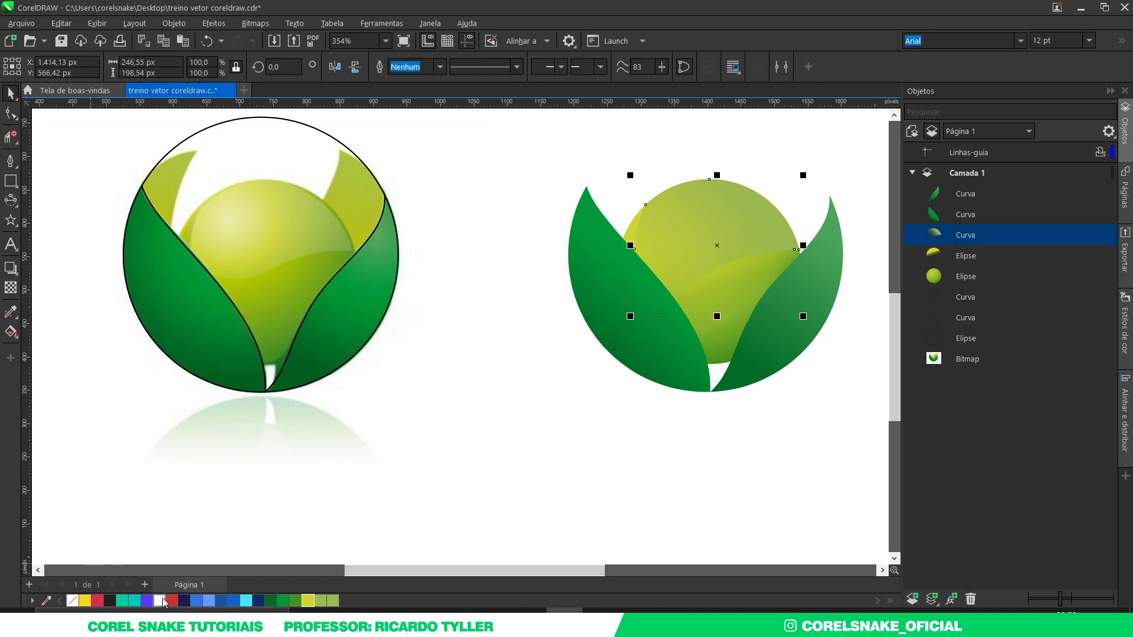
{"action": "left_click", "coordinate": [161, 600]}
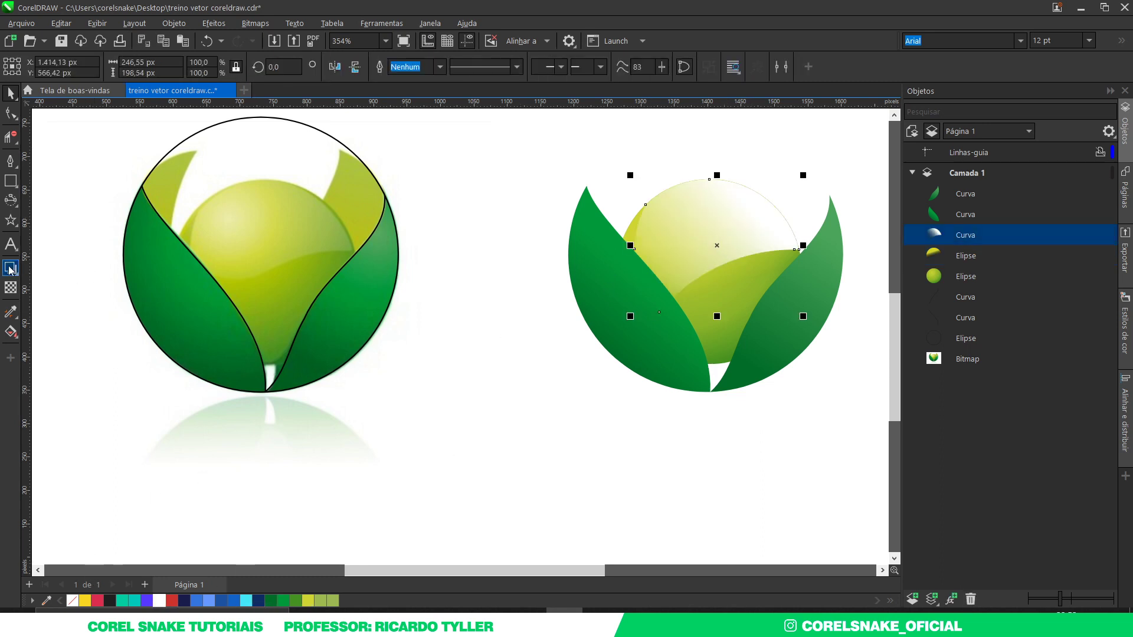
{"action": "left_click", "coordinate": [10, 287]}
{"action": "scroll", "coordinate": [658, 240], "scroll_direction": "down", "scroll_amount": 2}
{"action": "scroll", "coordinate": [606, 235], "scroll_direction": "up", "scroll_amount": 2}
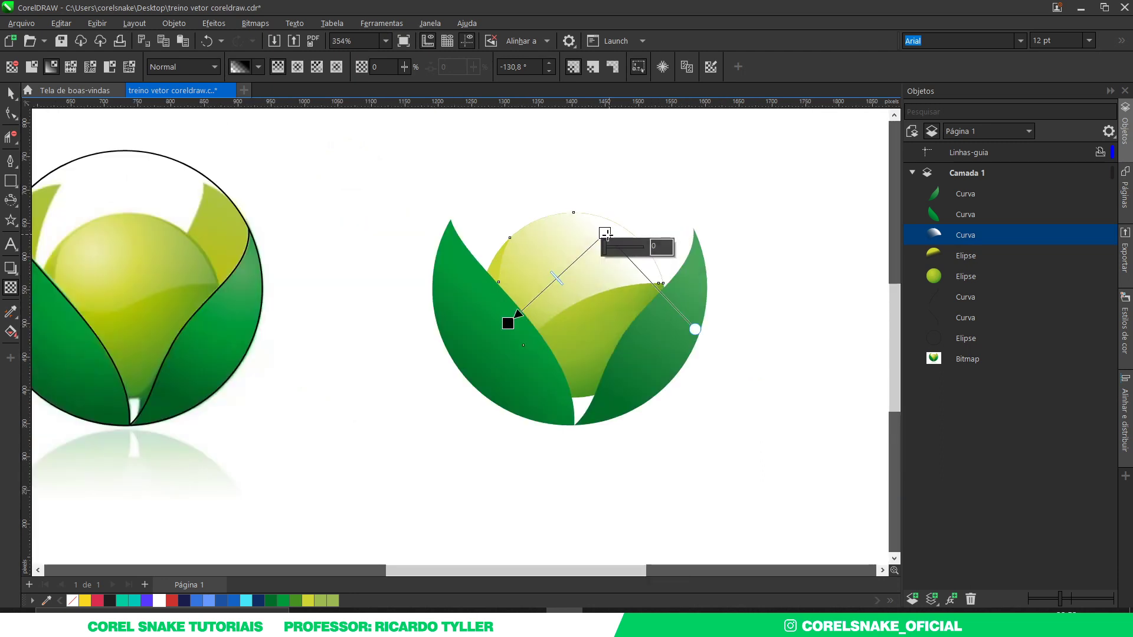
{"action": "left_click_drag", "start_coordinate": [604, 234], "coordinate": [783, 204]}
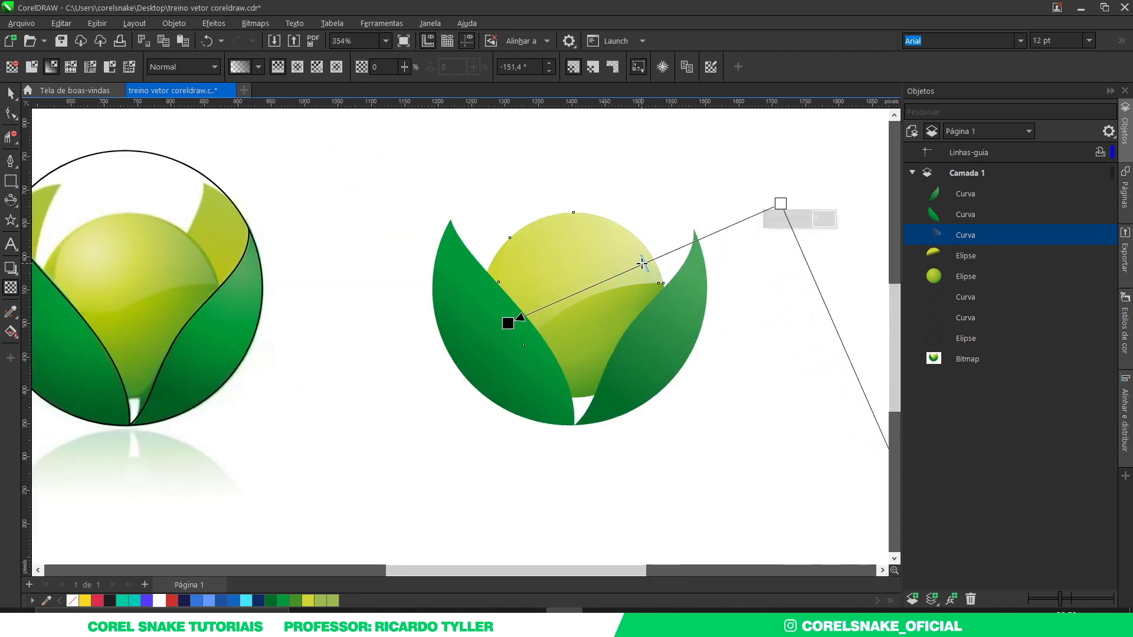
{"action": "left_click_drag", "start_coordinate": [642, 263], "coordinate": [590, 277]}
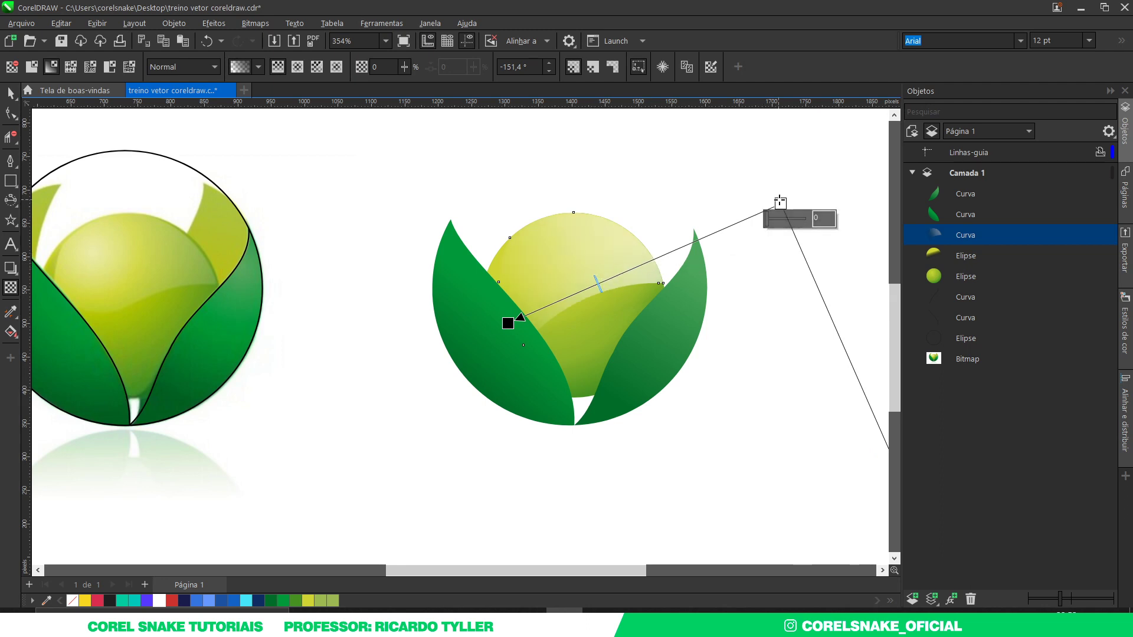
Set the highlight's linear transparency to about -147.3°, running from 53% beyond the sphere's upper right to 100% at its lower left
{"action": "left_click_drag", "start_coordinate": [780, 203], "coordinate": [783, 198]}
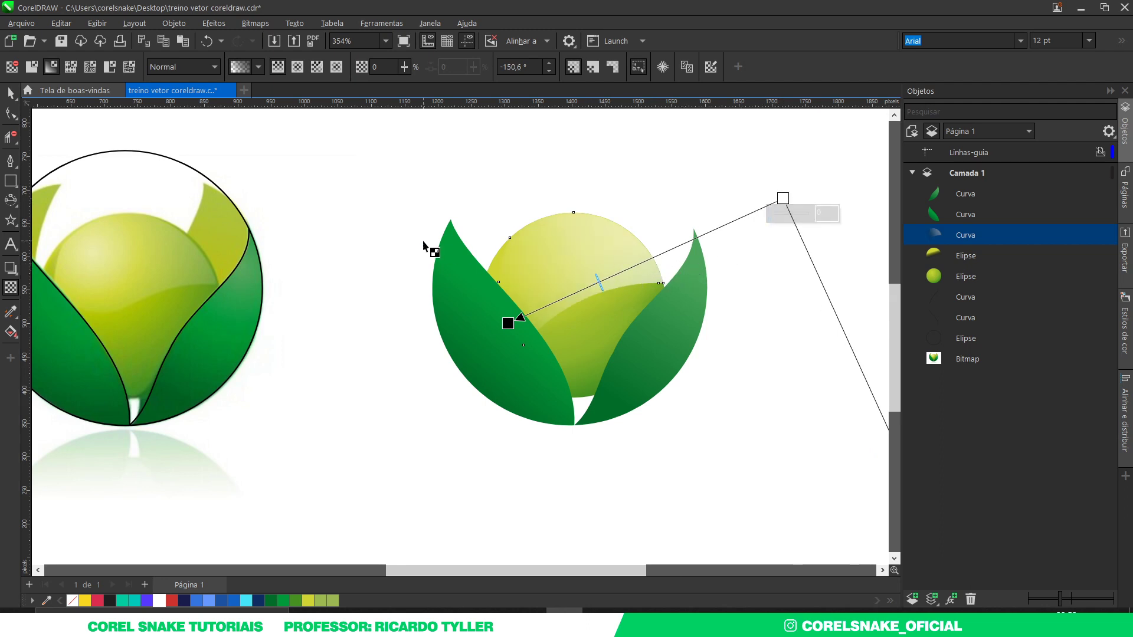
{"action": "left_click_drag", "start_coordinate": [784, 198], "coordinate": [824, 188]}
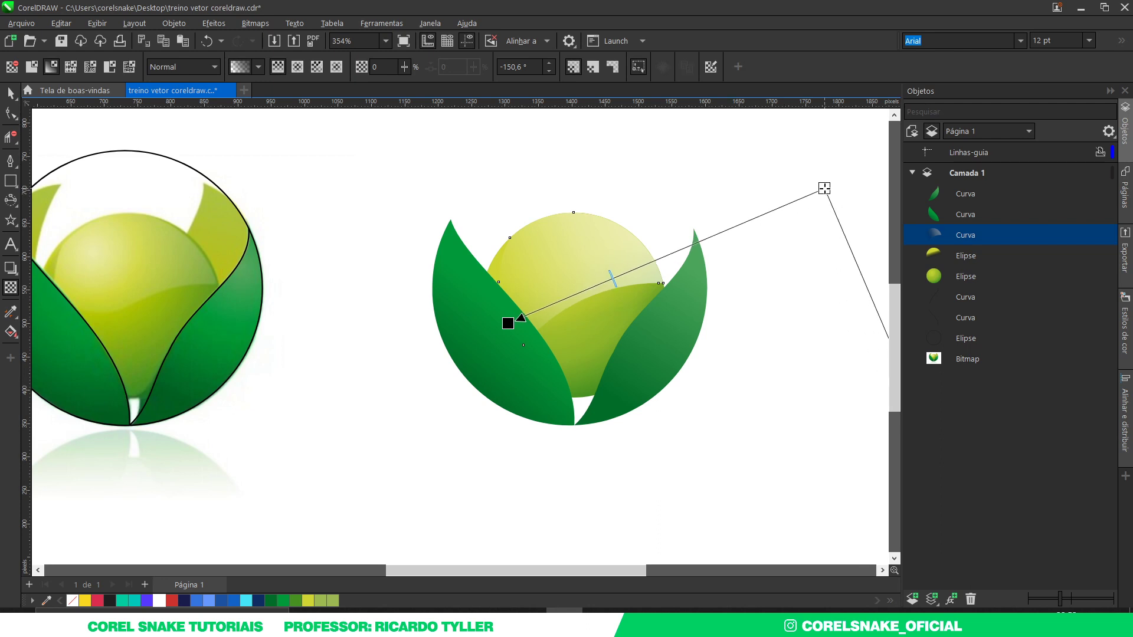
{"action": "left_click_drag", "start_coordinate": [508, 322], "coordinate": [495, 280]}
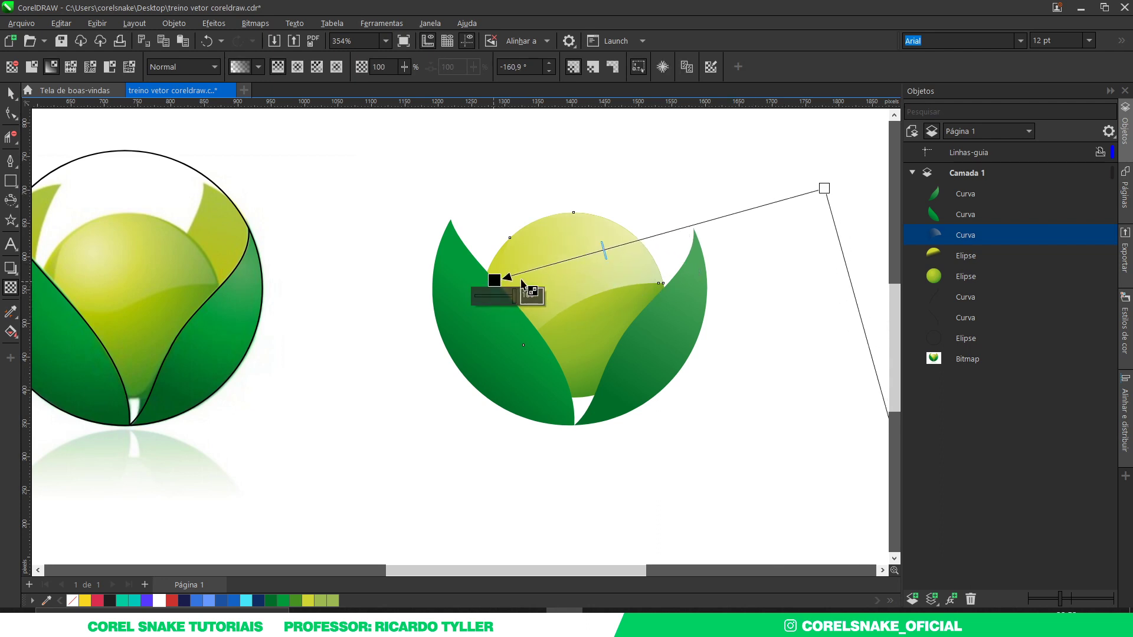
{"action": "left_click_drag", "start_coordinate": [824, 188], "coordinate": [682, 179]}
{"action": "left_click_drag", "start_coordinate": [495, 282], "coordinate": [508, 322]}
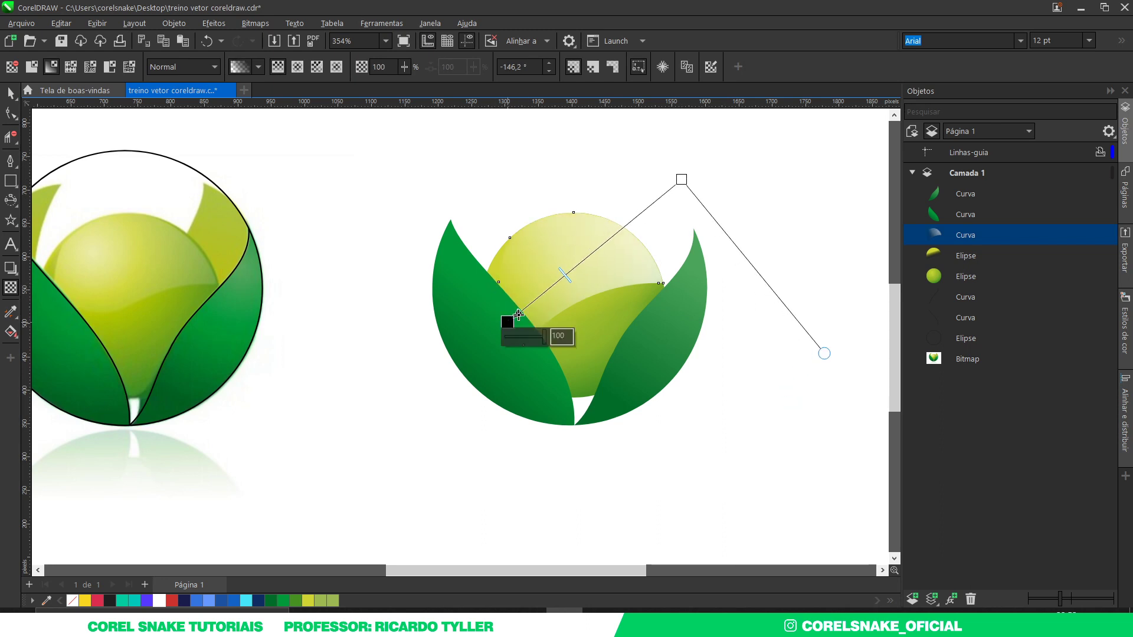
{"action": "left_click_drag", "start_coordinate": [682, 179], "coordinate": [758, 220]}
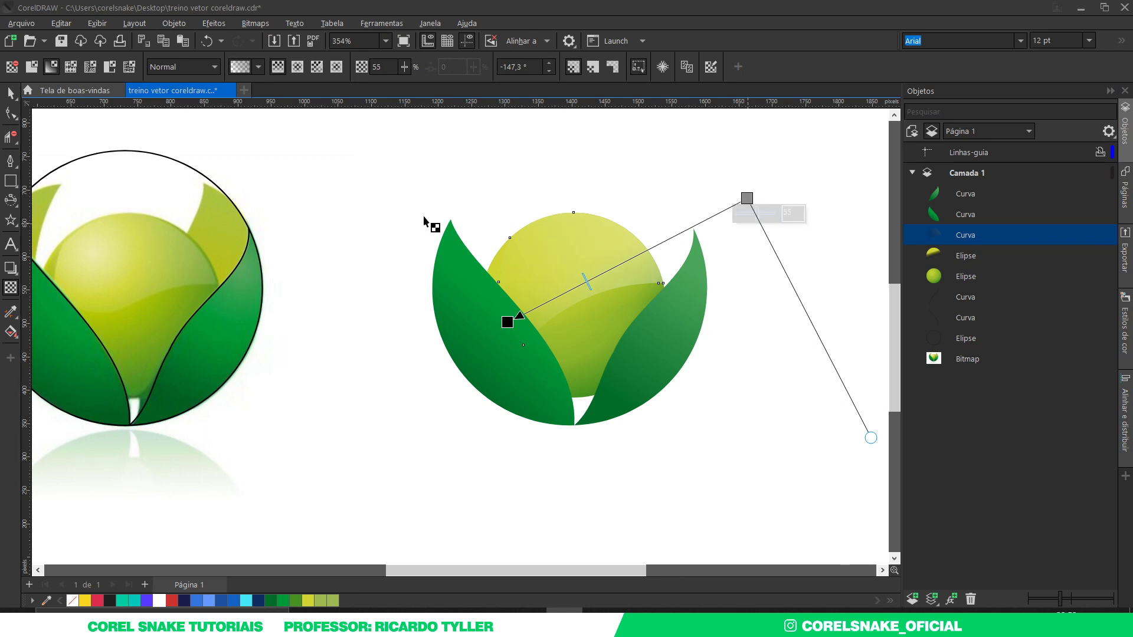
{"action": "left_click", "coordinate": [10, 92]}
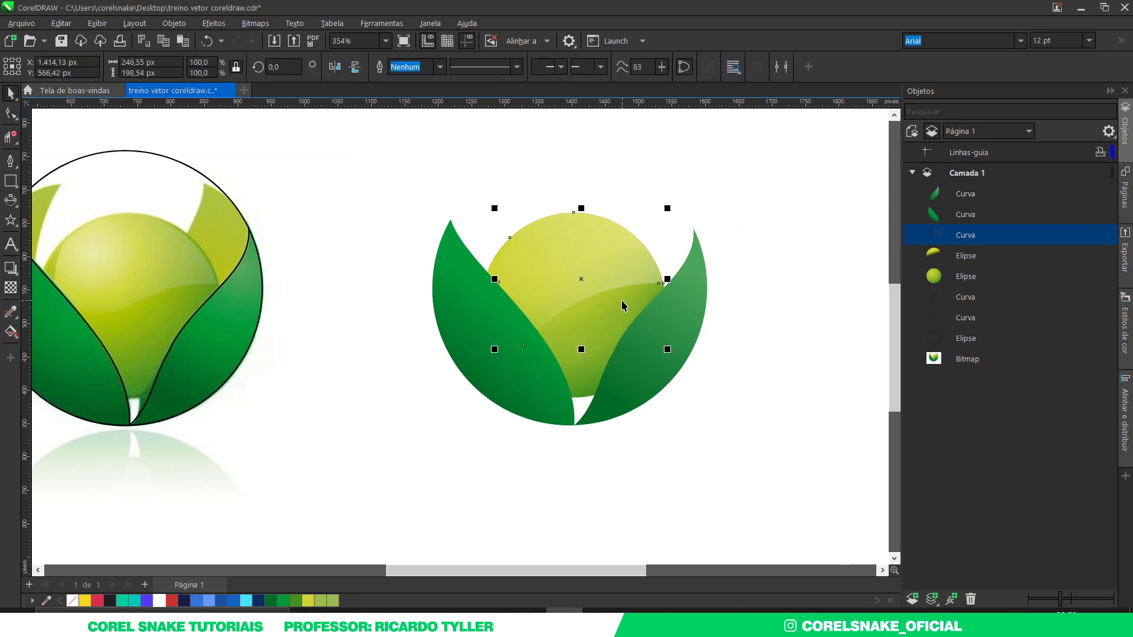
Copy and paste the highlight in place, and redirect the copy's linear transparency from 55% at the upper left to 100% at the lower right
{"action": "key", "text": "ctrl+c"}
{"action": "key", "text": "ctrl+v"}
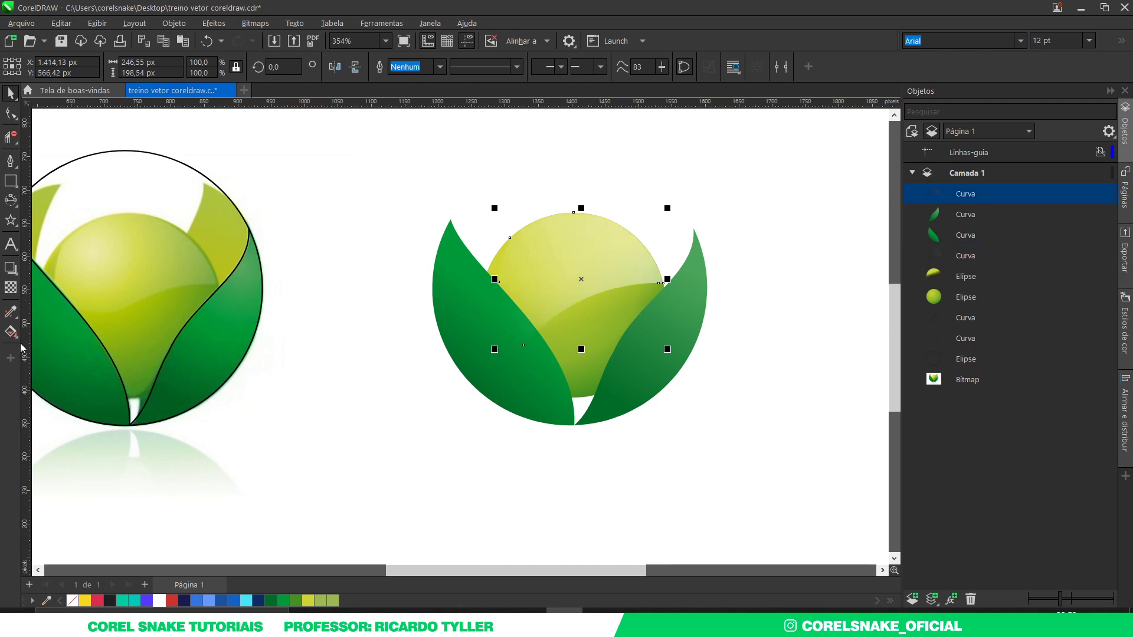
{"action": "left_click", "coordinate": [10, 288]}
{"action": "left_click_drag", "start_coordinate": [747, 198], "coordinate": [442, 211]}
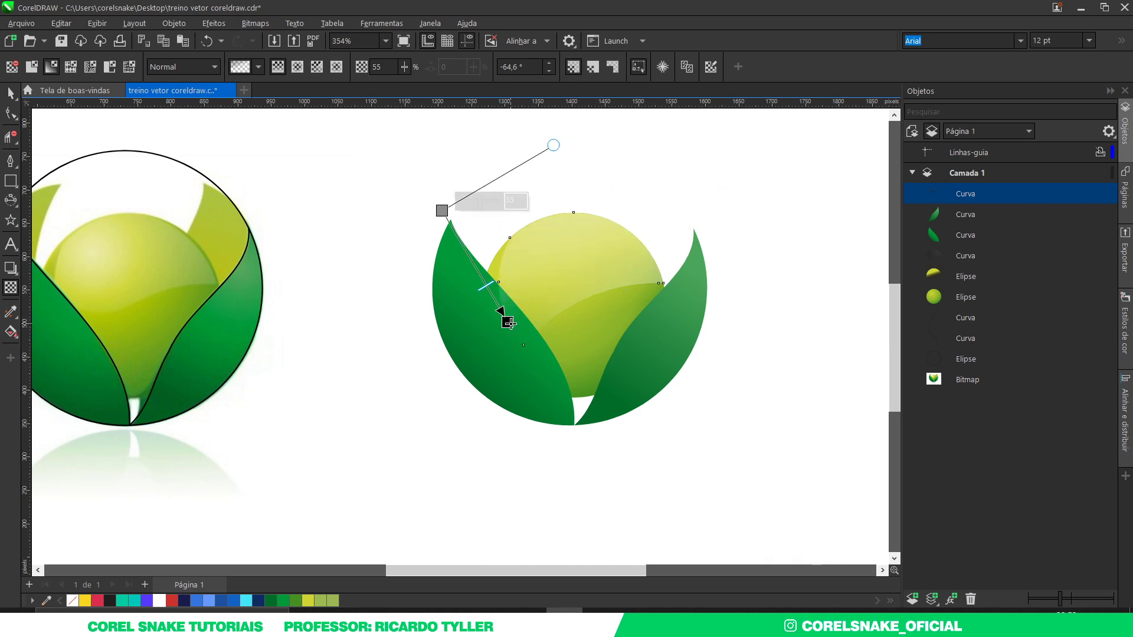
{"action": "left_click_drag", "start_coordinate": [442, 210], "coordinate": [423, 209]}
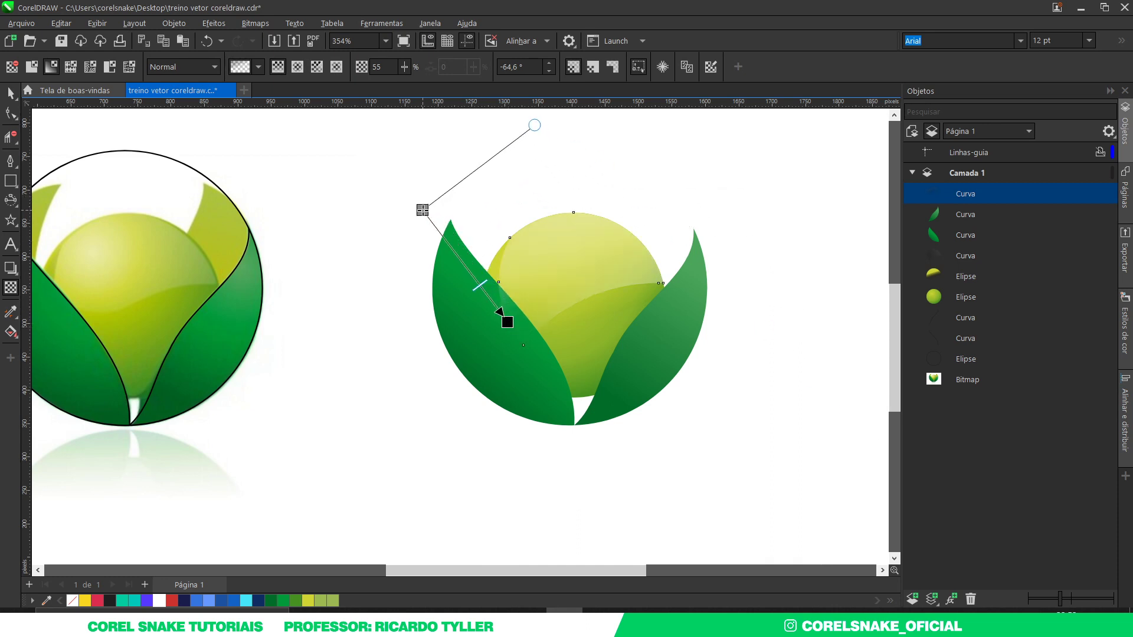
{"action": "left_click", "coordinate": [509, 322]}
{"action": "left_click_drag", "start_coordinate": [511, 319], "coordinate": [520, 321]}
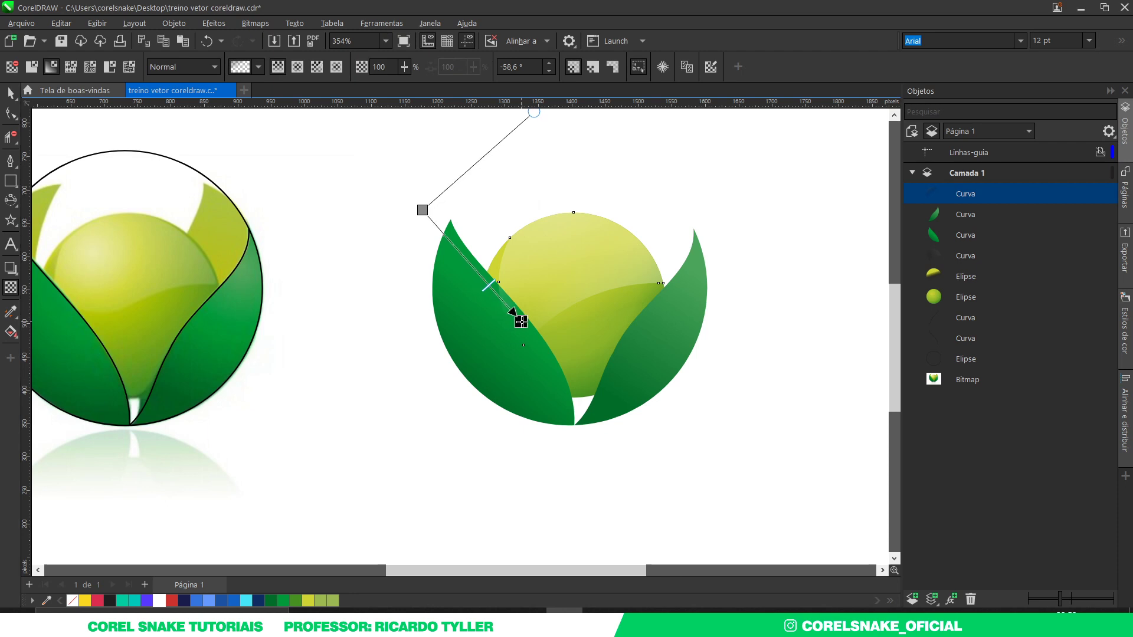
{"action": "left_click", "coordinate": [10, 93]}
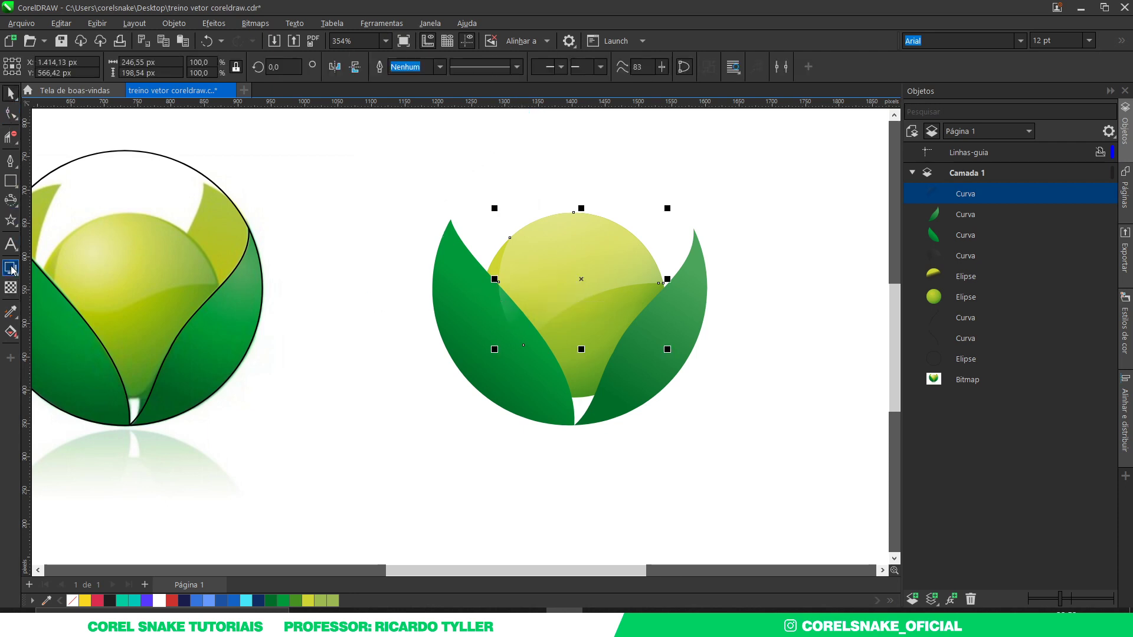
Draw a circle about 71 px wide on the sphere's upper left, fill it white without outline, and shrink it to about 46 px
{"action": "left_click", "coordinate": [11, 205]}
{"action": "left_click", "coordinate": [47, 198]}
{"action": "left_click_drag", "start_coordinate": [566, 292], "coordinate": [529, 244]}
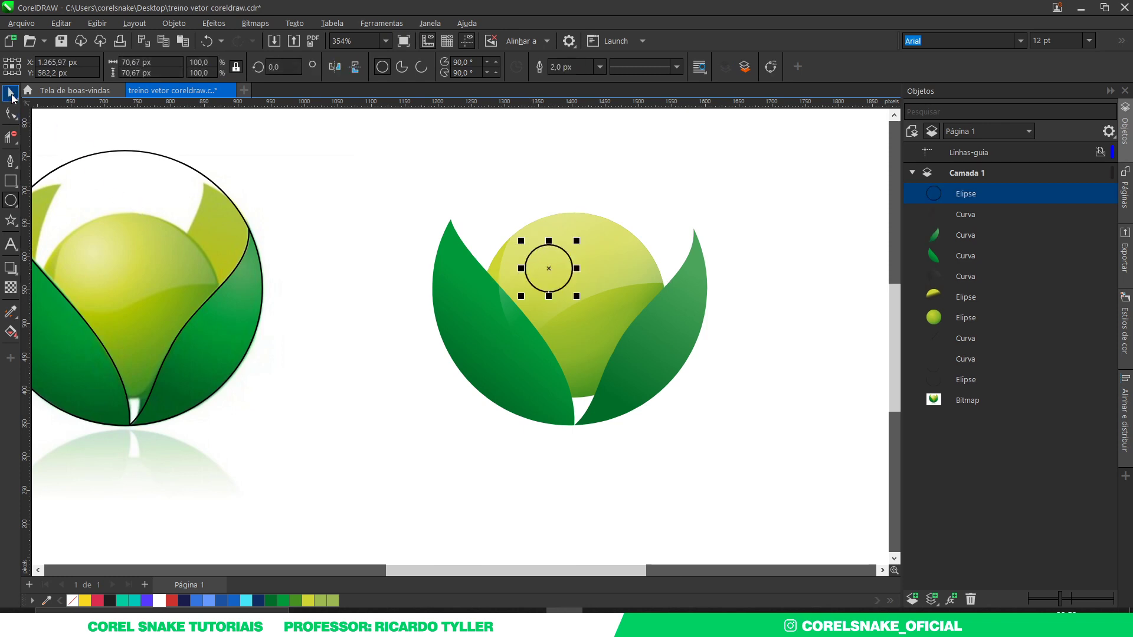
{"action": "left_click", "coordinate": [11, 93]}
{"action": "left_click", "coordinate": [164, 600]}
{"action": "right_click", "coordinate": [73, 599]}
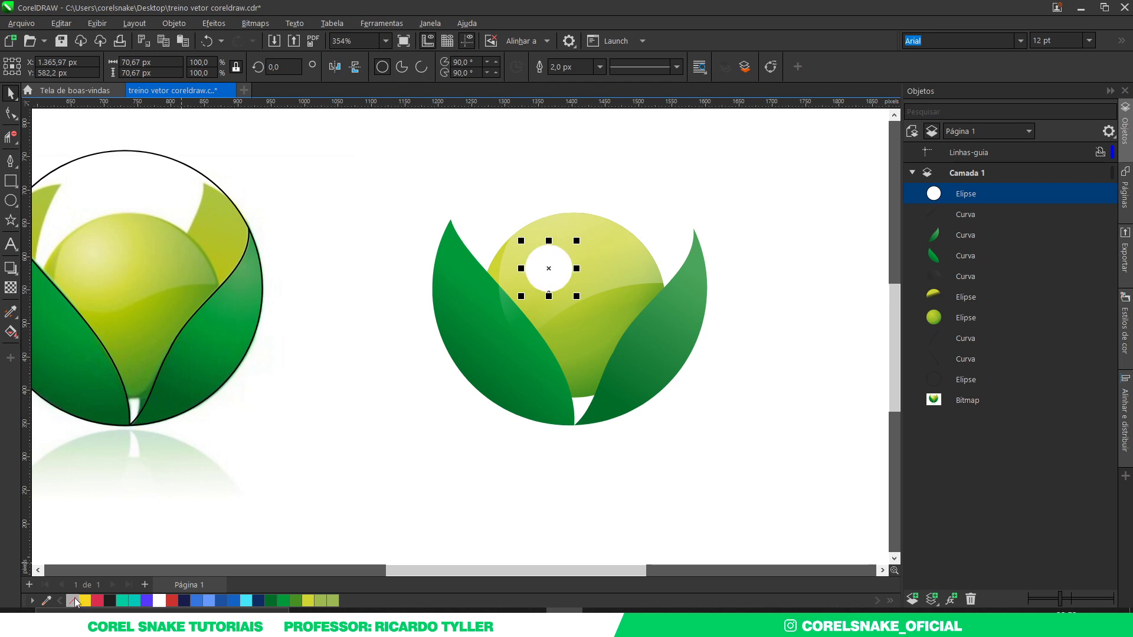
{"action": "left_click_drag", "start_coordinate": [577, 298], "coordinate": [572, 294]}
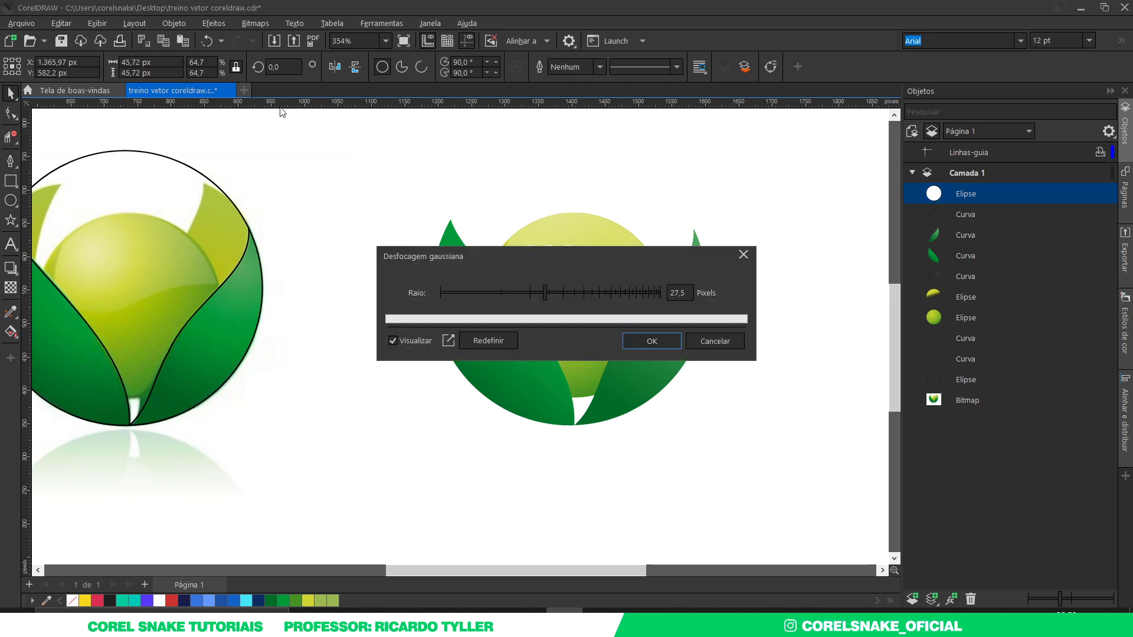
Apply a Gaussian blur to the white circle, then shift it slightly up and left and enlarge it to about 74 px
{"action": "left_click_drag", "start_coordinate": [527, 247], "coordinate": [500, 443]}
{"action": "left_click", "coordinate": [614, 491]}
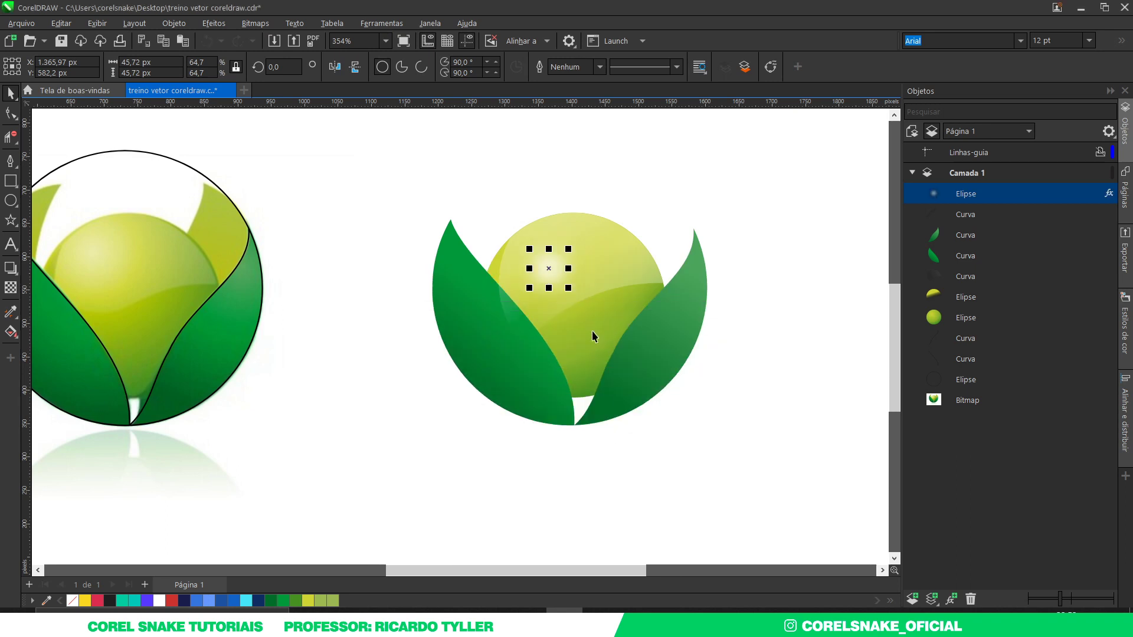
{"action": "left_click_drag", "start_coordinate": [568, 250], "coordinate": [582, 291]}
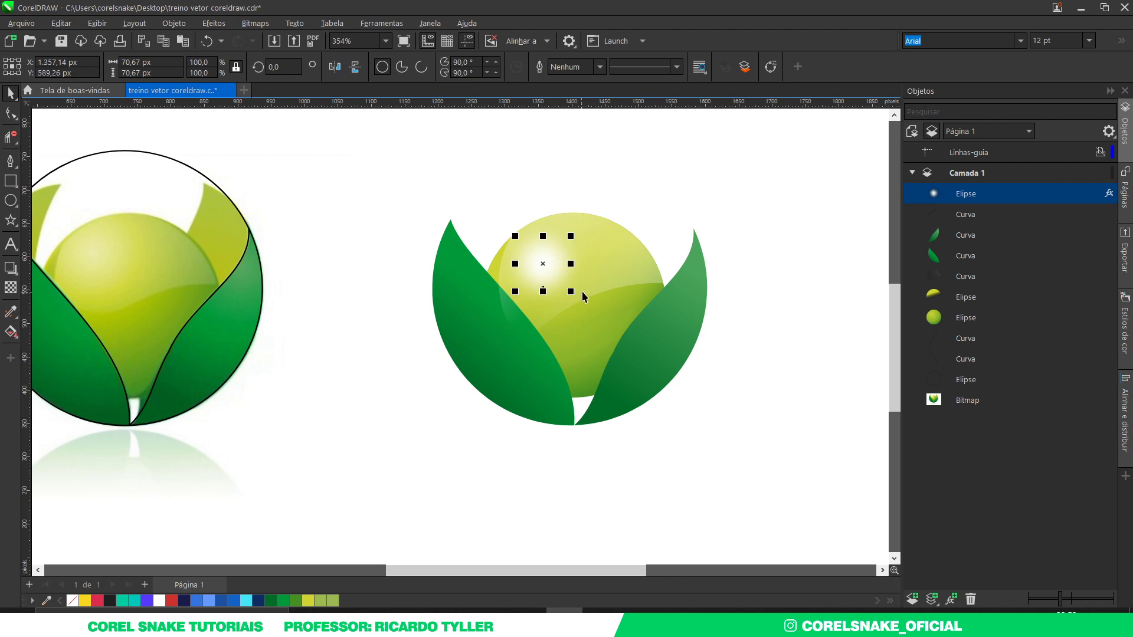
{"action": "left_click_drag", "start_coordinate": [573, 236], "coordinate": [576, 235]}
Apply a uniform transparency to the blurred white glow and deselect it
{"action": "left_click", "coordinate": [11, 288]}
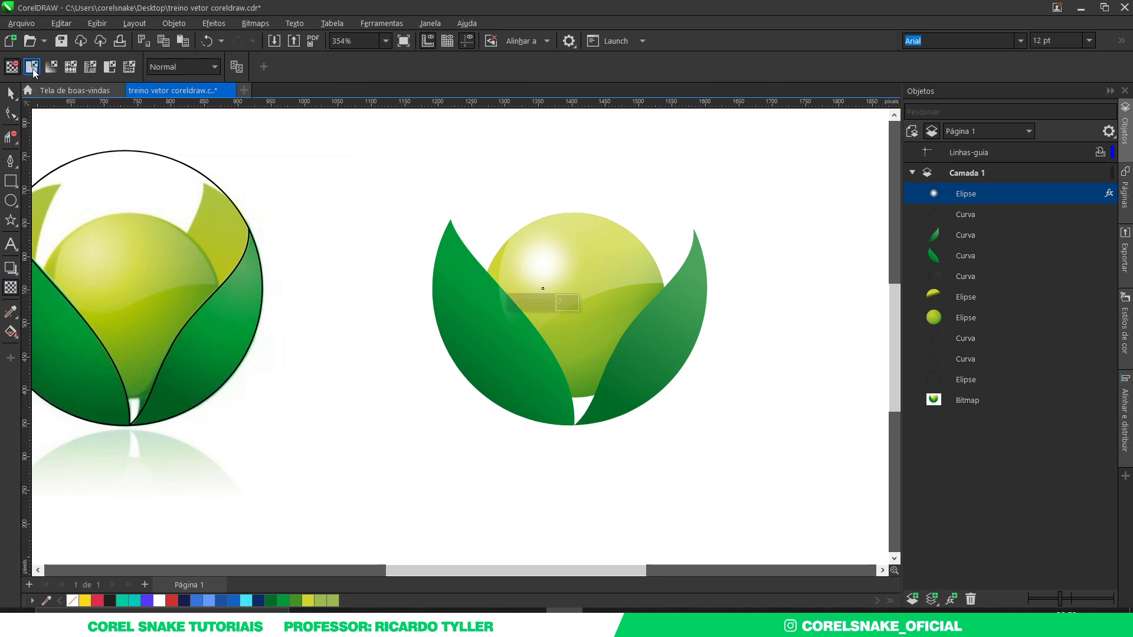
{"action": "left_click", "coordinate": [32, 67]}
{"action": "left_click", "coordinate": [10, 93]}
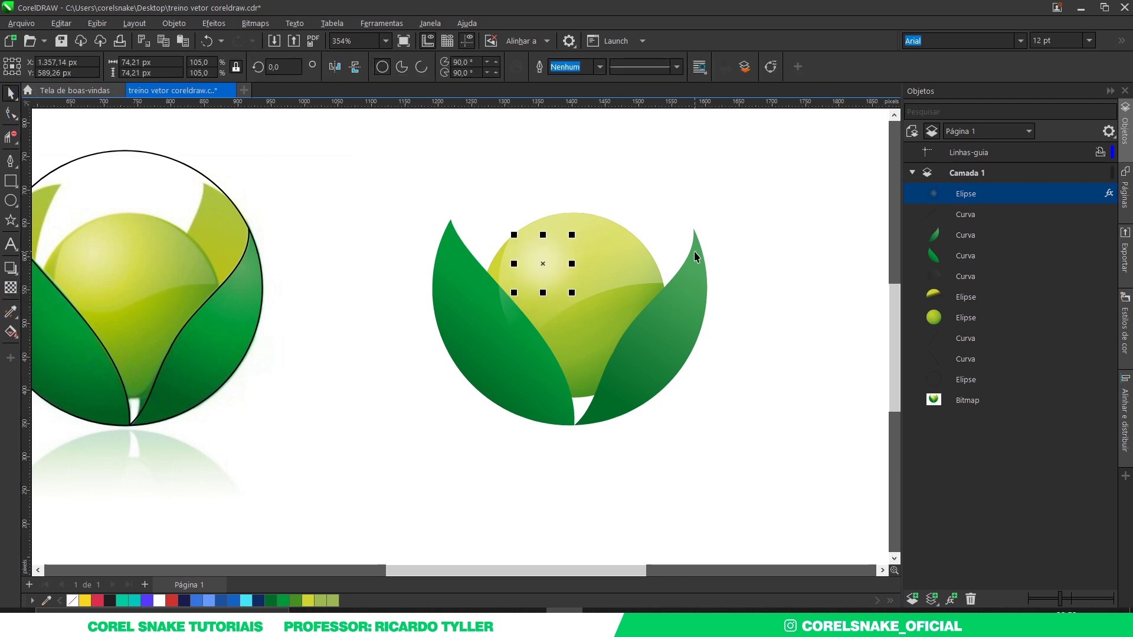
{"action": "scroll", "coordinate": [697, 257], "scroll_direction": "down", "scroll_amount": 2}
{"action": "left_click", "coordinate": [767, 293]}
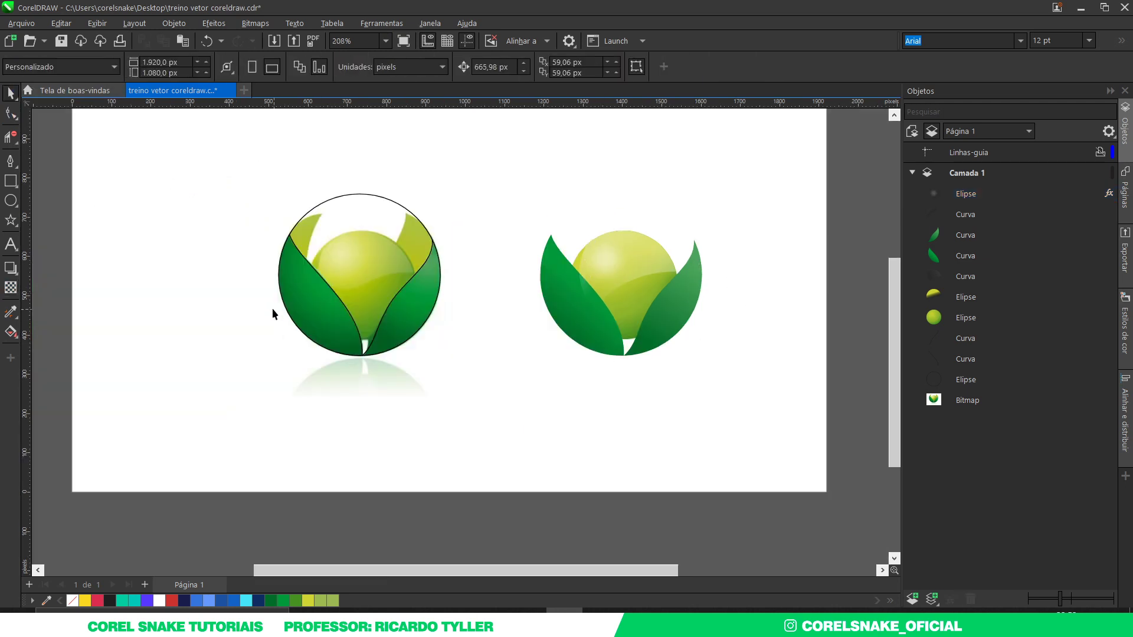
Place a copy of the large outline circle up and right, its left edge following the inner edge of the bitmap's left yellow-green leaf
{"action": "scroll", "coordinate": [307, 224], "scroll_direction": "up", "scroll_amount": 2}
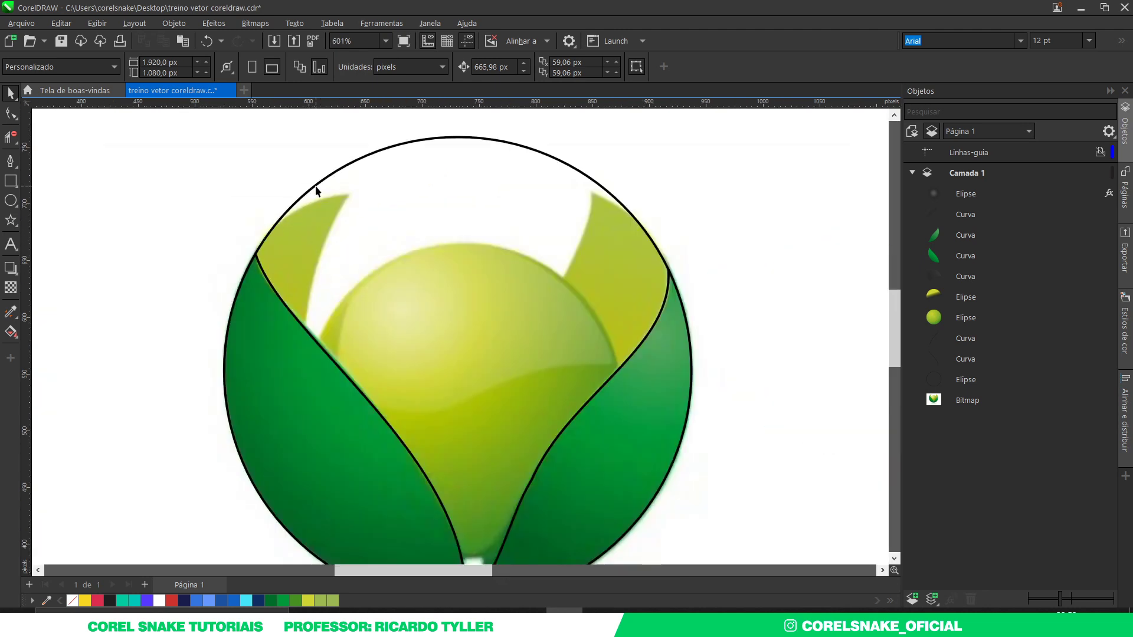
{"action": "scroll", "coordinate": [315, 189], "scroll_direction": "down", "scroll_amount": 2}
{"action": "left_click", "coordinate": [344, 203]}
{"action": "left_click_drag", "start_coordinate": [344, 202], "coordinate": [387, 177]}
{"action": "right_click", "coordinate": [386, 176]}
{"action": "scroll", "coordinate": [354, 194], "scroll_direction": "up", "scroll_amount": 3}
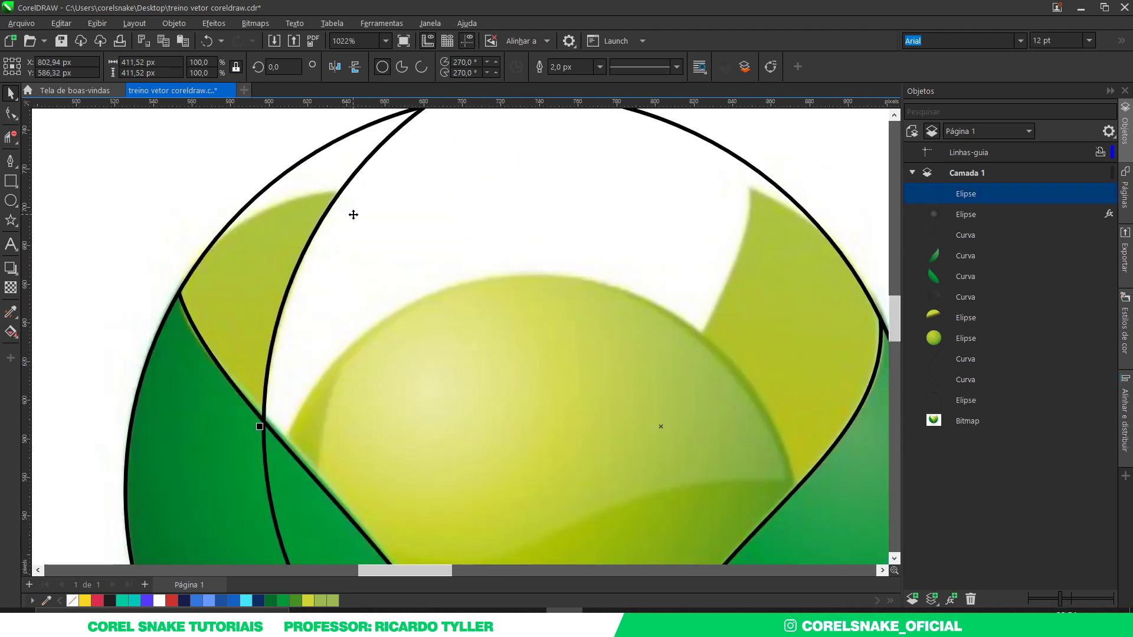
{"action": "scroll", "coordinate": [356, 215], "scroll_direction": "down", "scroll_amount": 1}
{"action": "scroll", "coordinate": [372, 250], "scroll_direction": "down", "scroll_amount": 1}
{"action": "scroll", "coordinate": [324, 242], "scroll_direction": "up", "scroll_amount": 1}
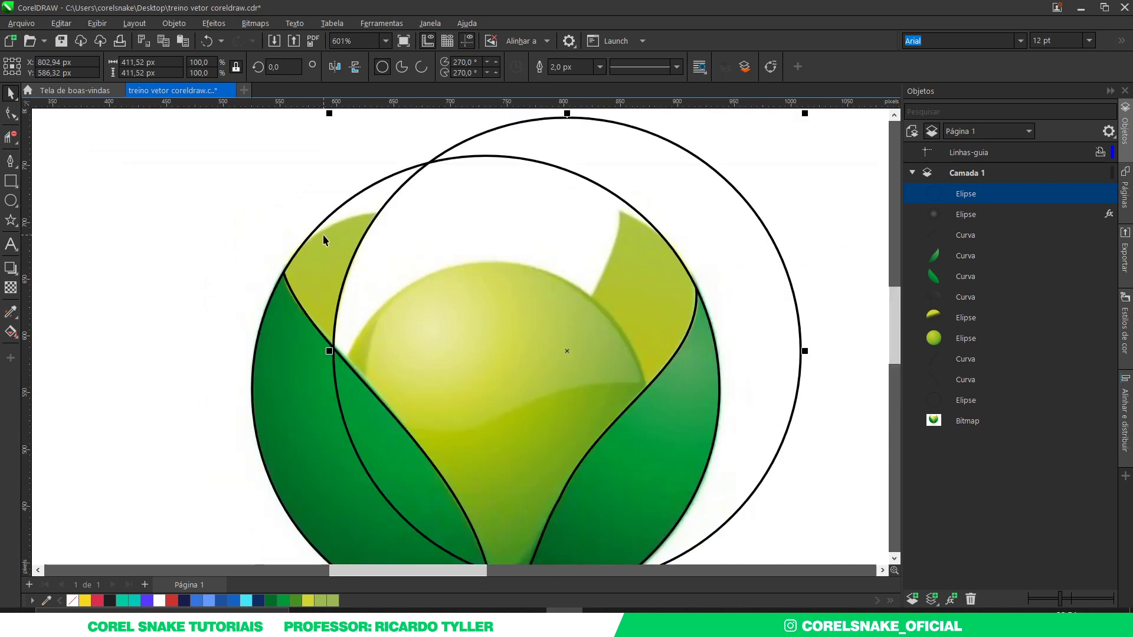
Place another copy of the large circle down and left, its upper edge following the top of the left yellow-green leaf
{"action": "left_click_drag", "start_coordinate": [487, 210], "coordinate": [409, 295]}
{"action": "mouse_move", "coordinate": [292, 291]}
{"action": "left_mouse_down"}
{"action": "mouse_move", "coordinate": [284, 274]}
{"action": "mouse_move", "coordinate": [263, 290]}
{"action": "left_mouse_up"}
{"action": "scroll", "coordinate": [322, 243], "scroll_direction": "up", "scroll_amount": 2}
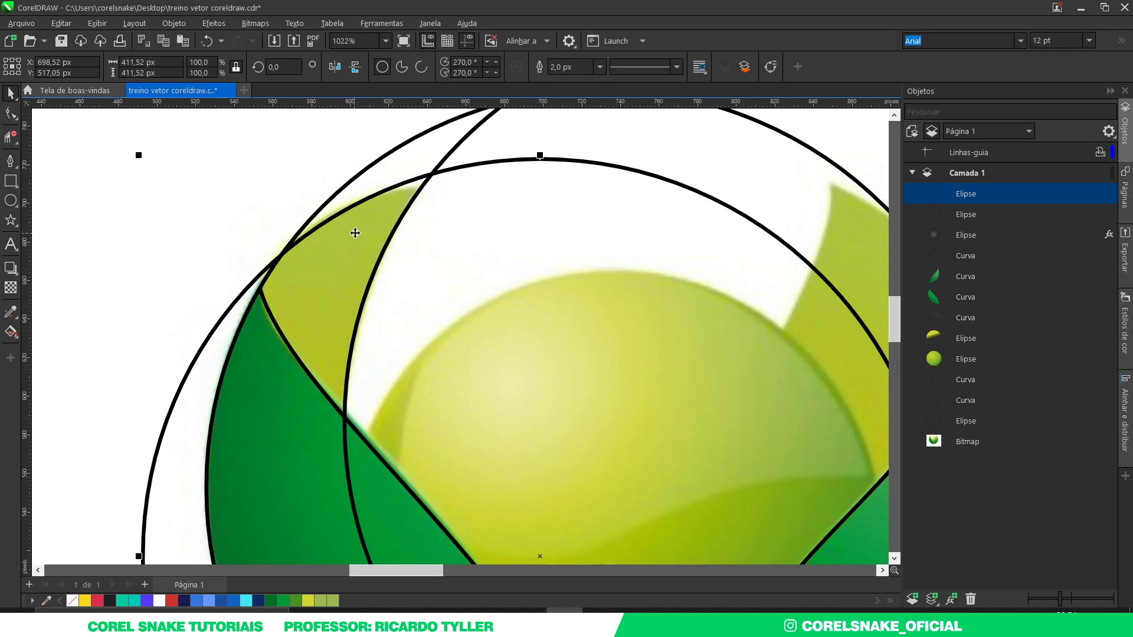
{"action": "mouse_move", "coordinate": [344, 235]}
{"action": "left_mouse_down"}
{"action": "mouse_move", "coordinate": [309, 249]}
{"action": "mouse_move", "coordinate": [347, 236]}
{"action": "left_mouse_up"}
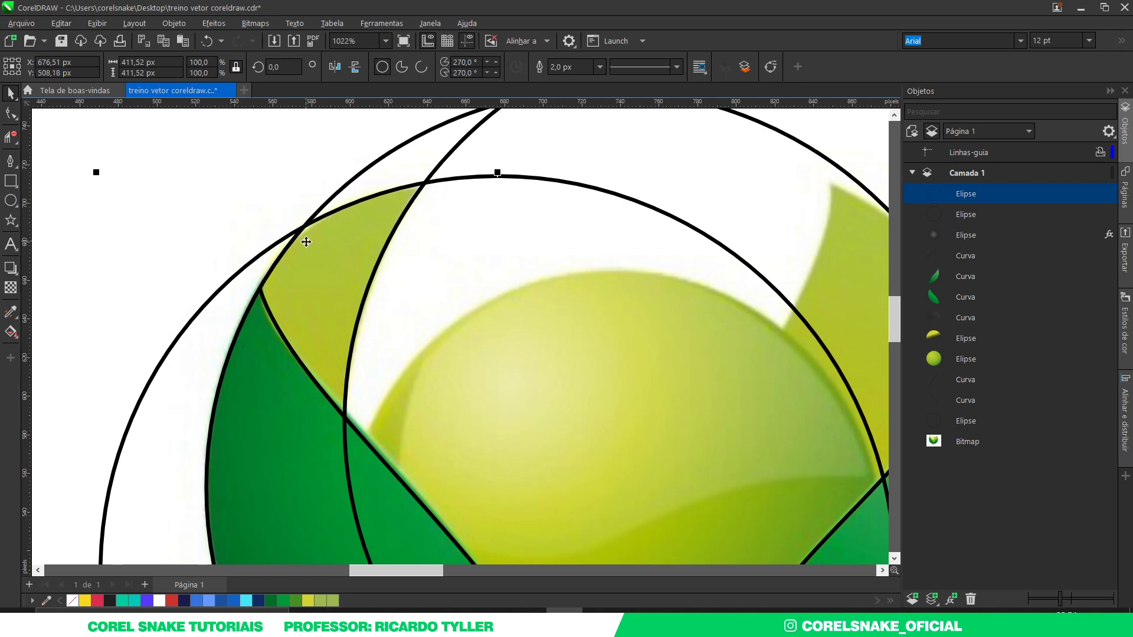
Create a red closed shape from the outlined left yellow-green leaf with Smart Fill, and delete the two helper circle copies
{"action": "key", "text": "shift+s"}
{"action": "left_click", "coordinate": [354, 248]}
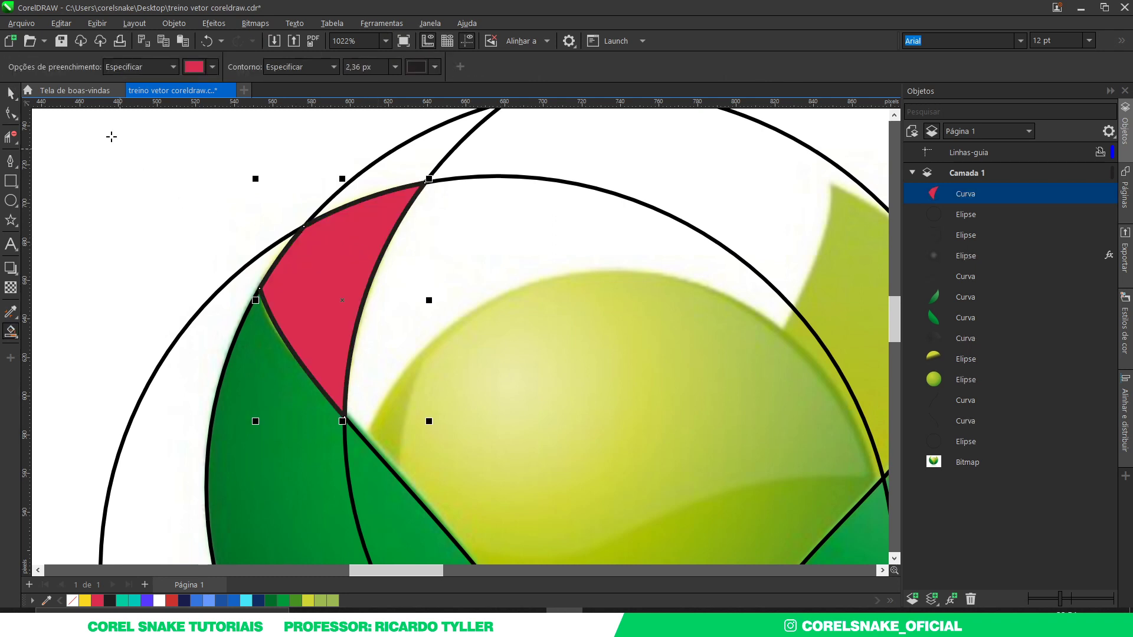
{"action": "left_click", "coordinate": [17, 95]}
{"action": "scroll", "coordinate": [459, 201], "scroll_direction": "down", "scroll_amount": 3}
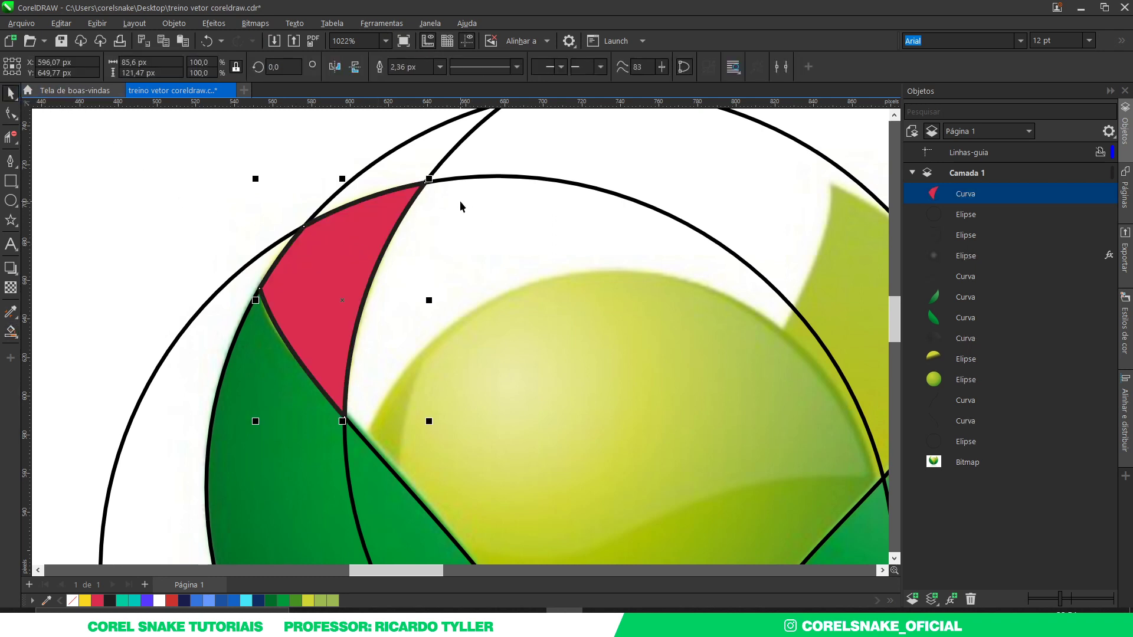
{"action": "key", "text": "Tab"}
{"action": "key", "text": "Delete"}
{"action": "key", "text": "Delete"}
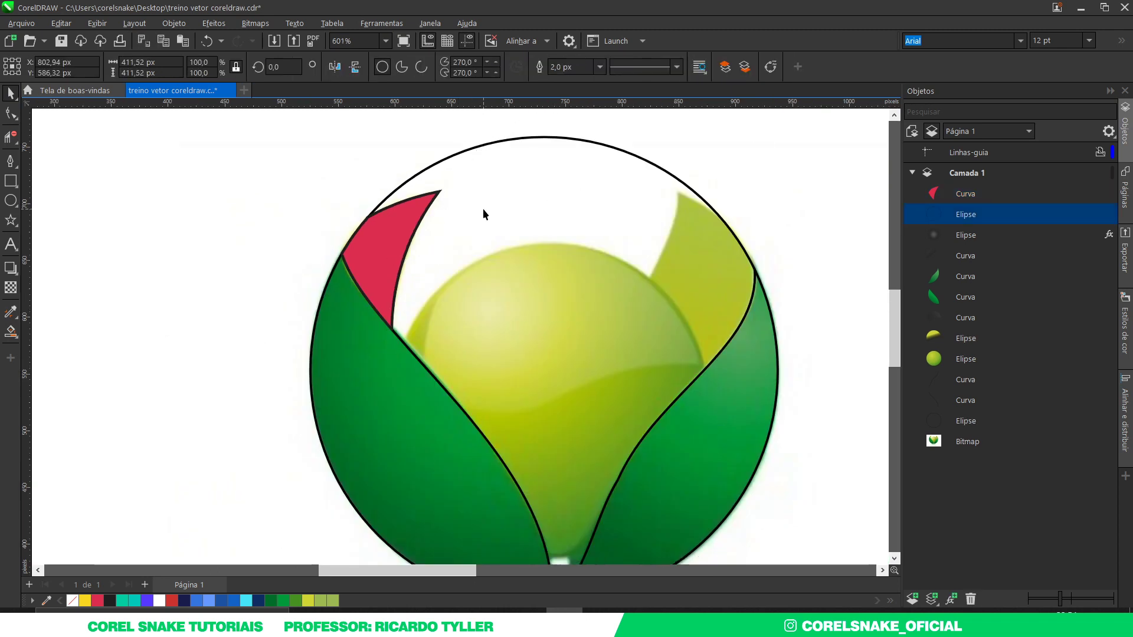
Remove the extra node midway along the red leaf shape's outer edge to smooth it into one curve
{"action": "left_click", "coordinate": [387, 225]}
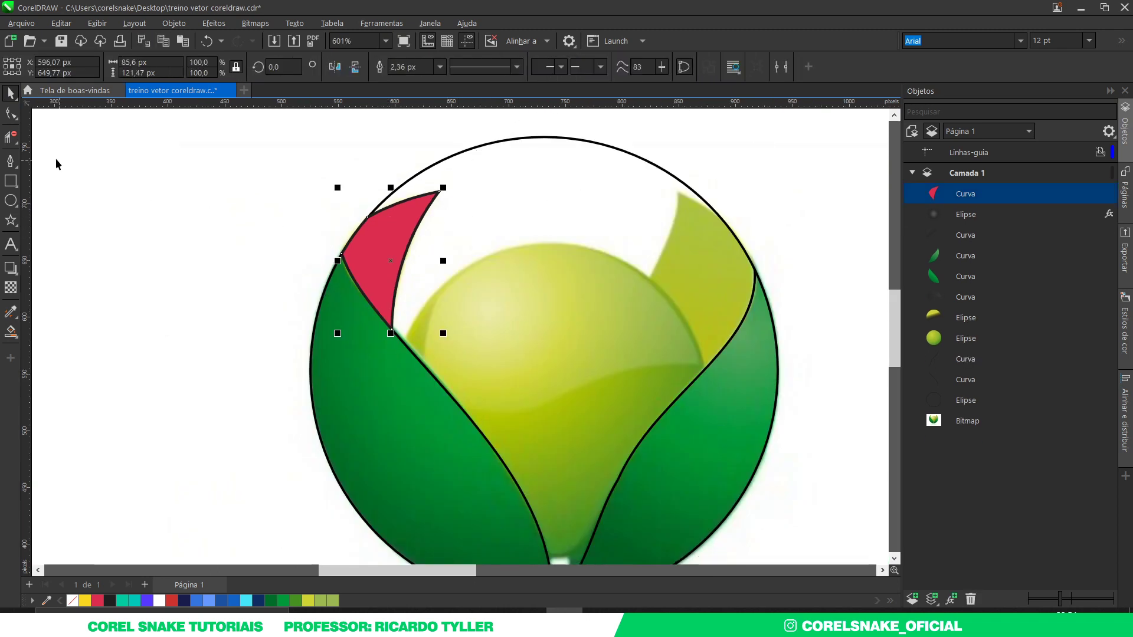
{"action": "left_click", "coordinate": [10, 113]}
{"action": "scroll", "coordinate": [379, 230], "scroll_direction": "up", "scroll_amount": 3}
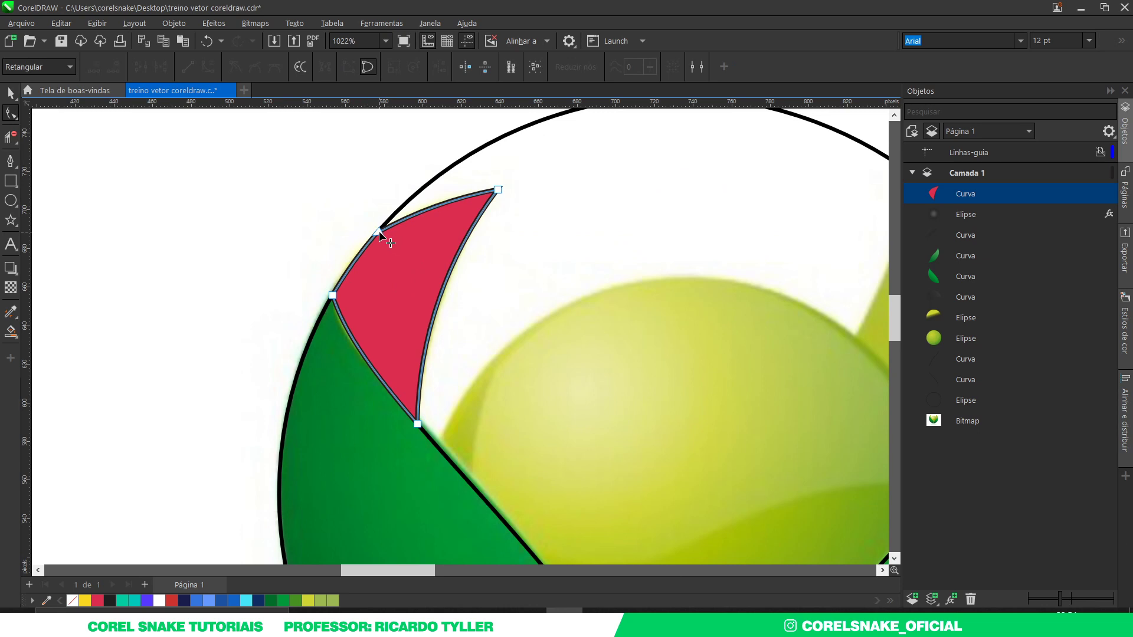
{"action": "scroll", "coordinate": [458, 202], "scroll_direction": "down", "scroll_amount": 3}
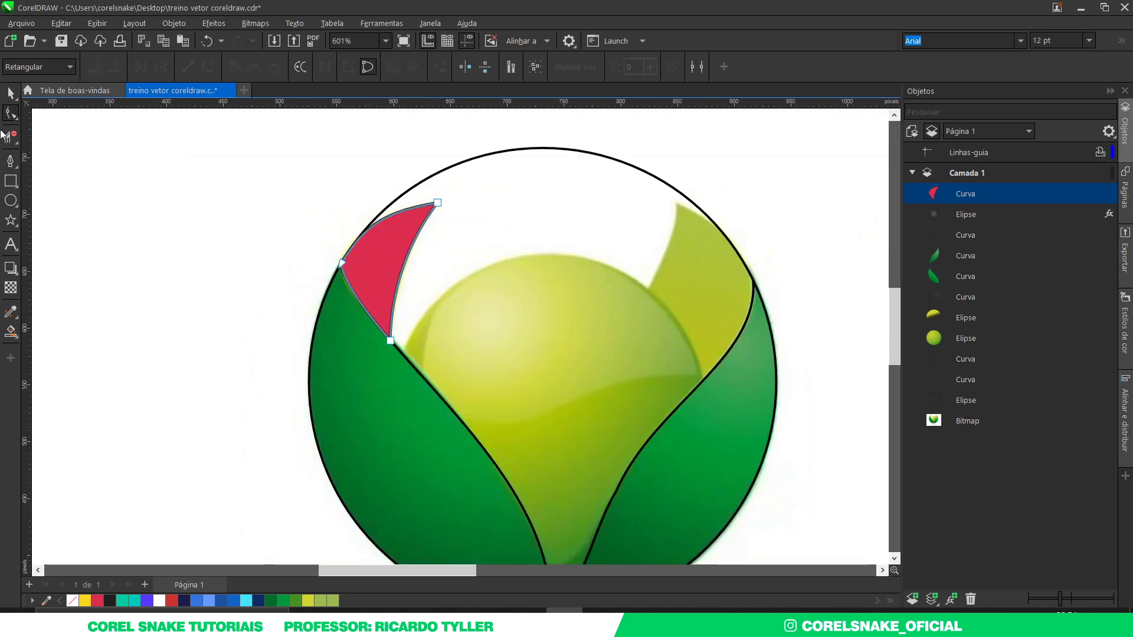
Move the red leaf shape about 666 px horizontally onto the vector logo, behind the tip of its left green leaf
{"action": "left_click", "coordinate": [13, 95]}
{"action": "scroll", "coordinate": [272, 263], "scroll_direction": "down", "scroll_amount": 6}
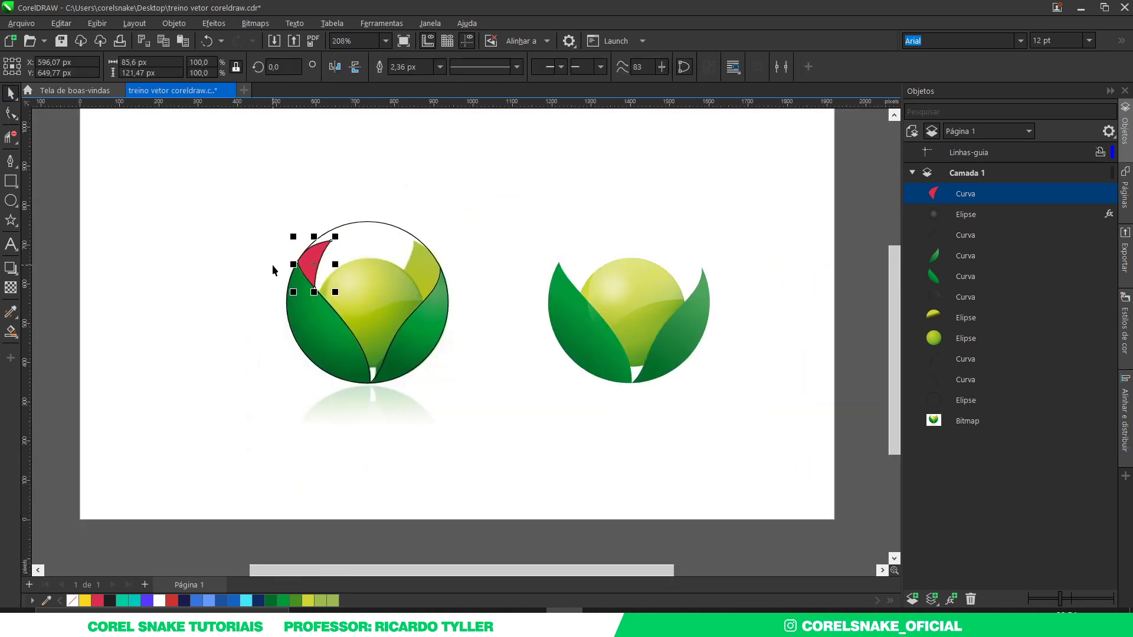
{"action": "left_click_drag", "start_coordinate": [271, 265], "coordinate": [529, 286]}
Fill the moved leaf with the yellow-green sampled from the bitmap's left back leaf, remove its outline and deselect it
{"action": "scroll", "coordinate": [345, 275], "scroll_direction": "up", "scroll_amount": 2}
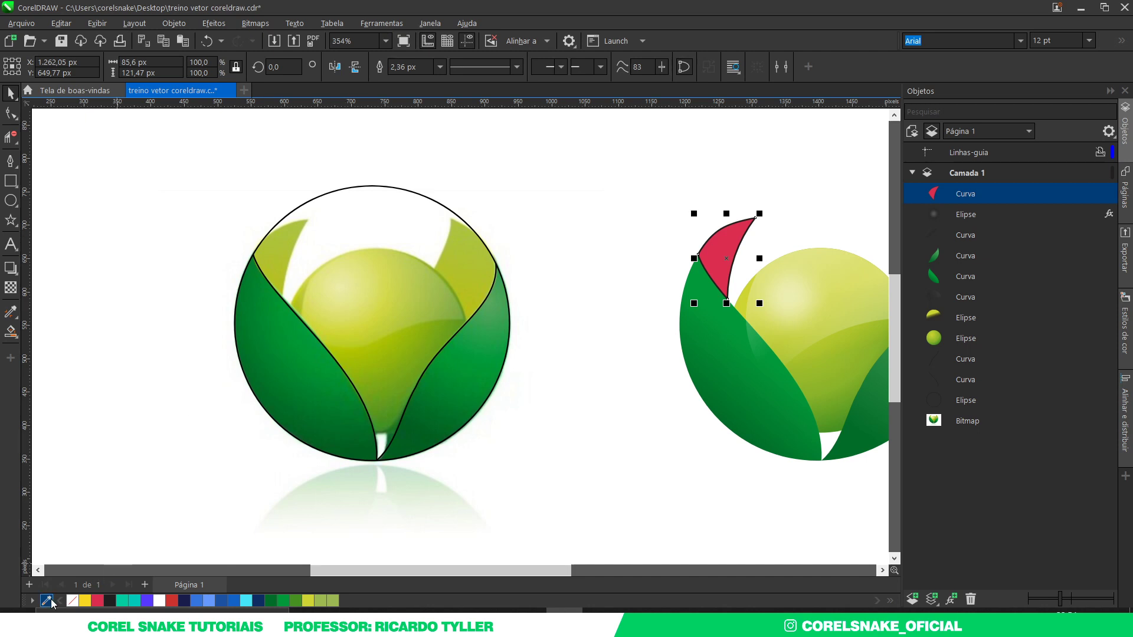
{"action": "left_click", "coordinate": [51, 602]}
{"action": "left_click", "coordinate": [282, 257]}
{"action": "left_click", "coordinate": [346, 601]}
{"action": "right_click", "coordinate": [73, 601]}
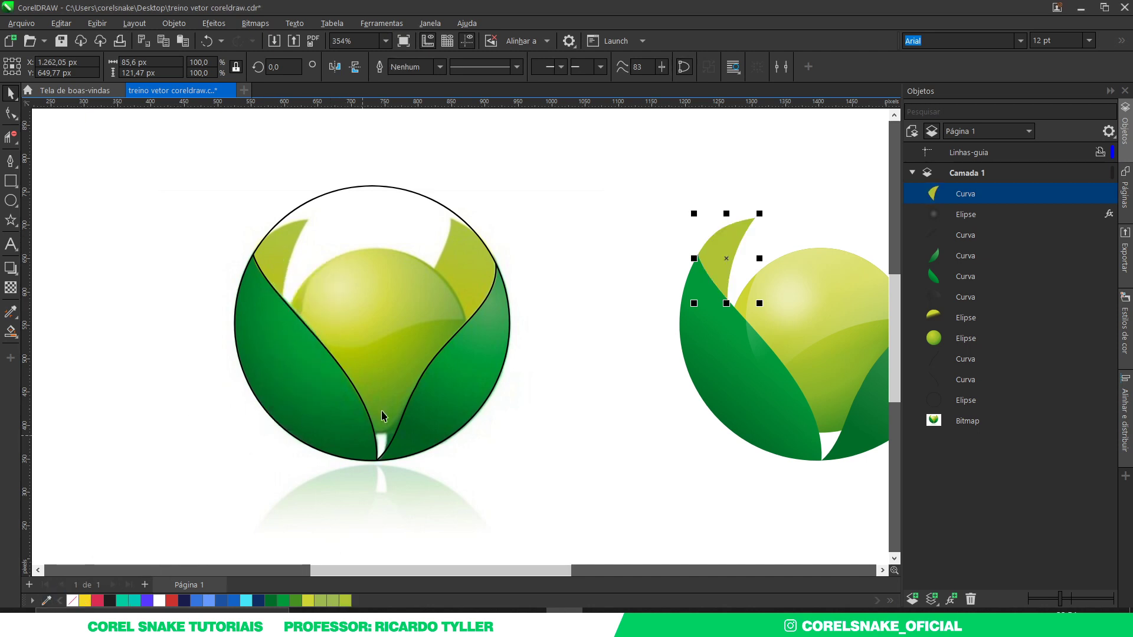
{"action": "scroll", "coordinate": [452, 281], "scroll_direction": "down", "scroll_amount": 2}
{"action": "left_click", "coordinate": [700, 210]}
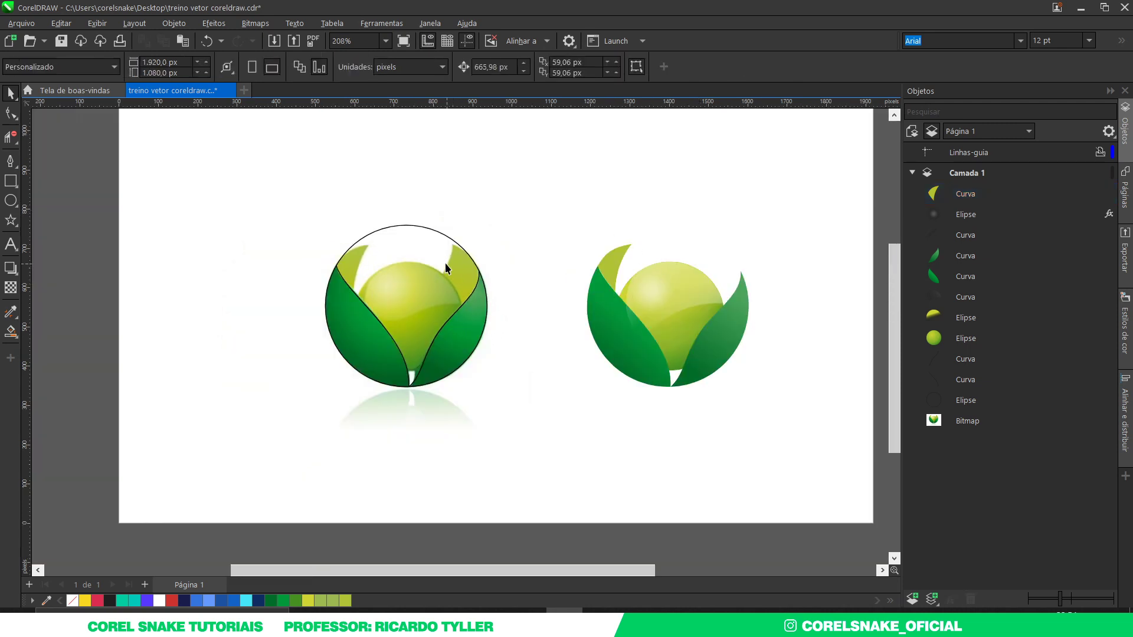
Draw a straight line about 98 by 358 px from the outer circle above the right yellow-green leaf's tip to the right green leaf's base
{"action": "scroll", "coordinate": [445, 263], "scroll_direction": "up", "scroll_amount": 4}
{"action": "left_click", "coordinate": [351, 233]}
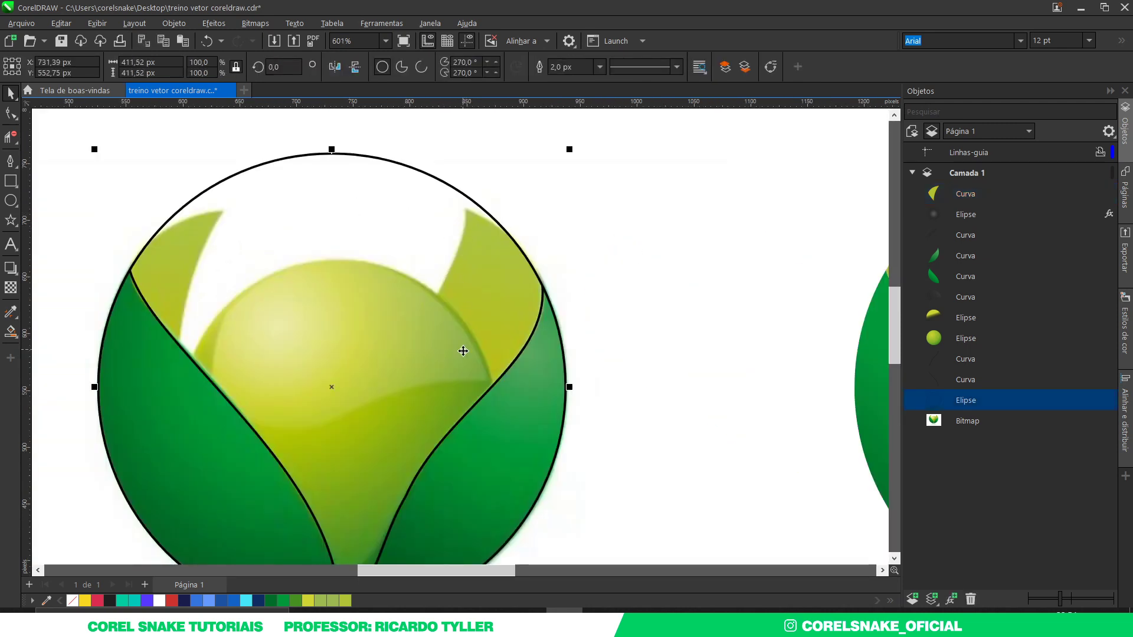
{"action": "scroll", "coordinate": [452, 205], "scroll_direction": "up", "scroll_amount": 2}
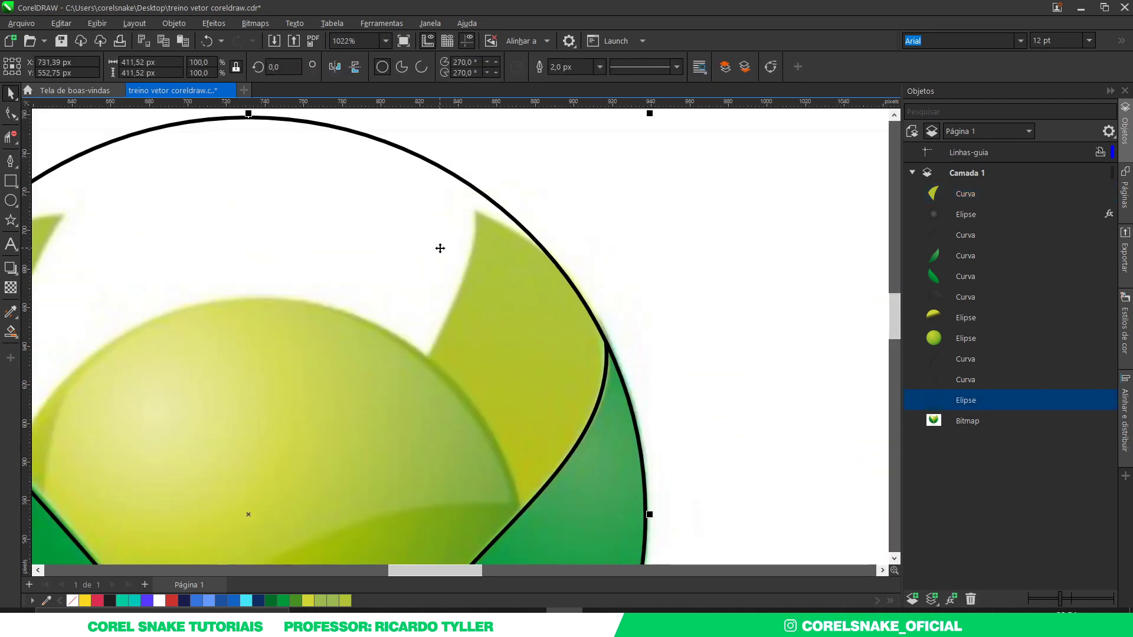
{"action": "left_click", "coordinate": [10, 161]}
{"action": "scroll", "coordinate": [548, 169], "scroll_direction": "down", "scroll_amount": 2}
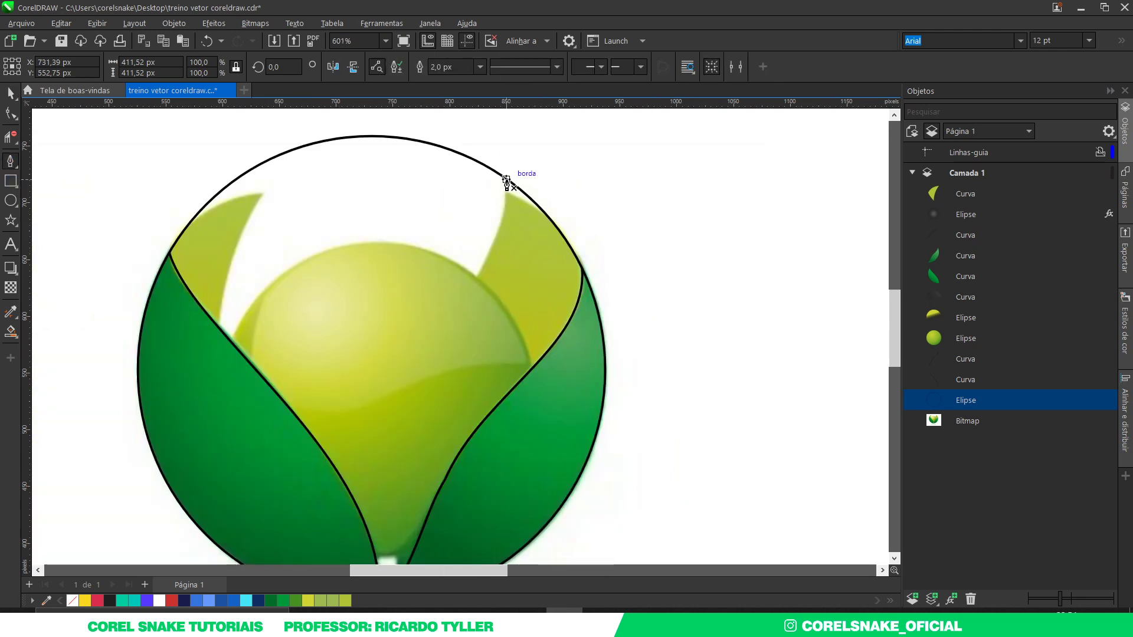
{"action": "left_click", "coordinate": [506, 186]}
{"action": "scroll", "coordinate": [469, 291], "scroll_direction": "up", "scroll_amount": 4}
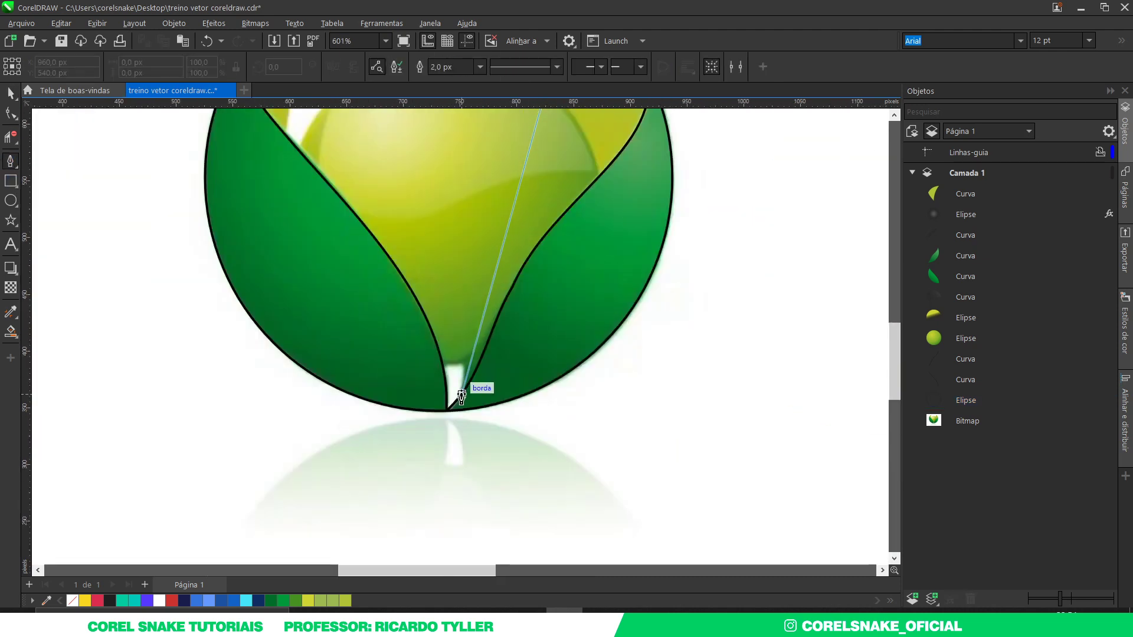
{"action": "left_click", "coordinate": [464, 326]}
{"action": "scroll", "coordinate": [467, 394], "scroll_direction": "down", "scroll_amount": 4}
{"action": "scroll", "coordinate": [488, 324], "scroll_direction": "up", "scroll_amount": 2}
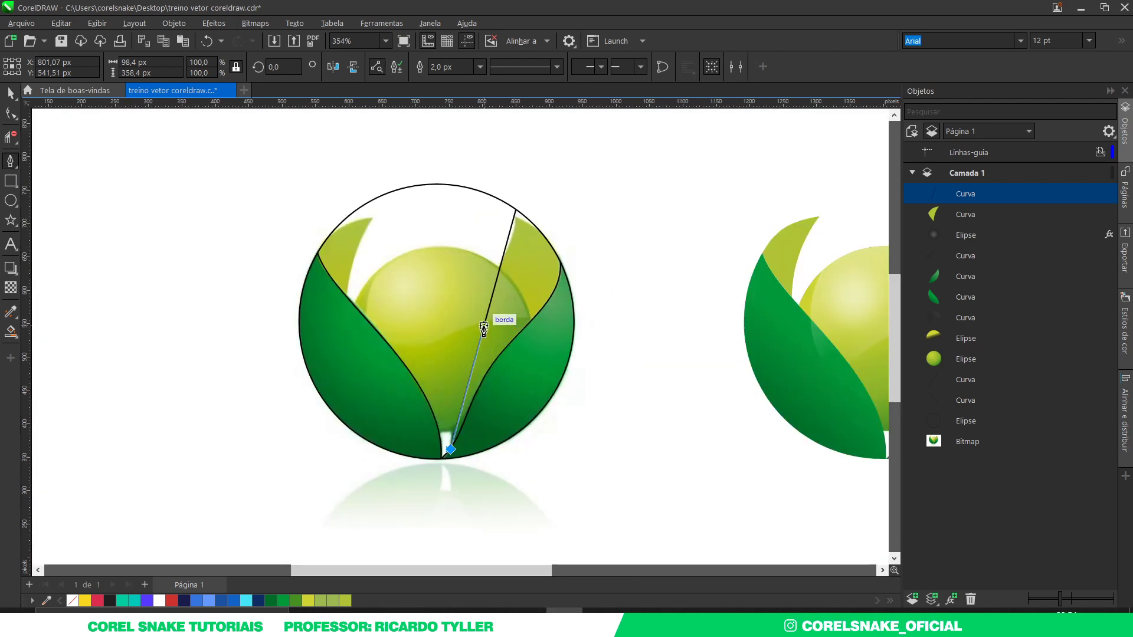
{"action": "key", "text": "space"}
Convert the straight line to a curve and bend its upper part toward the right yellow-green leaf's inner edge
{"action": "left_click", "coordinate": [11, 113]}
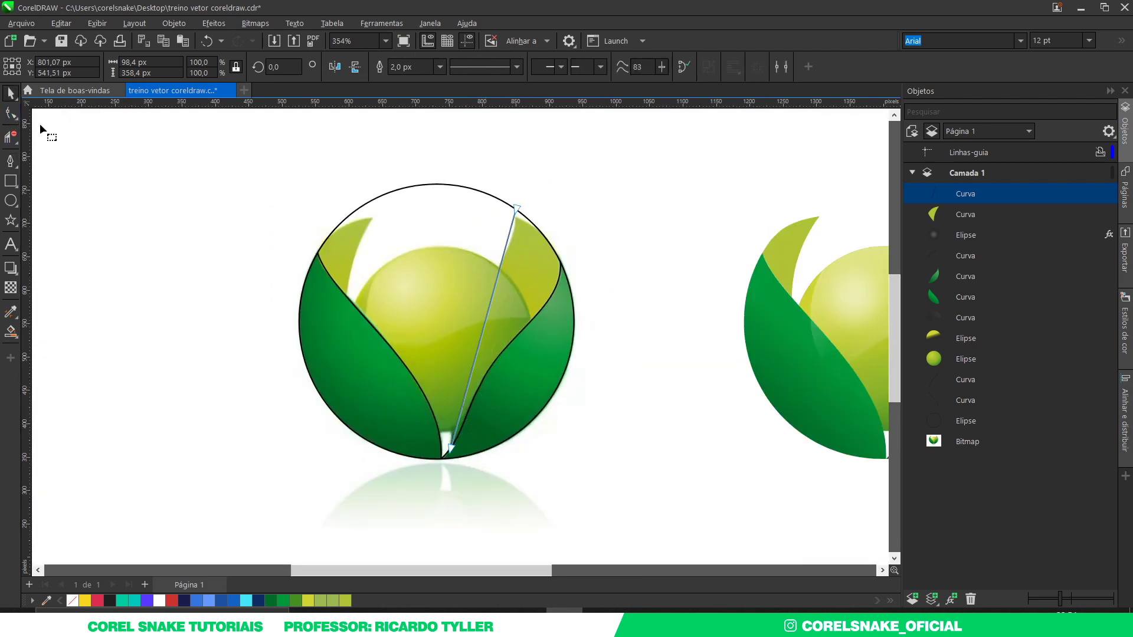
{"action": "scroll", "coordinate": [466, 307], "scroll_direction": "up", "scroll_amount": 3}
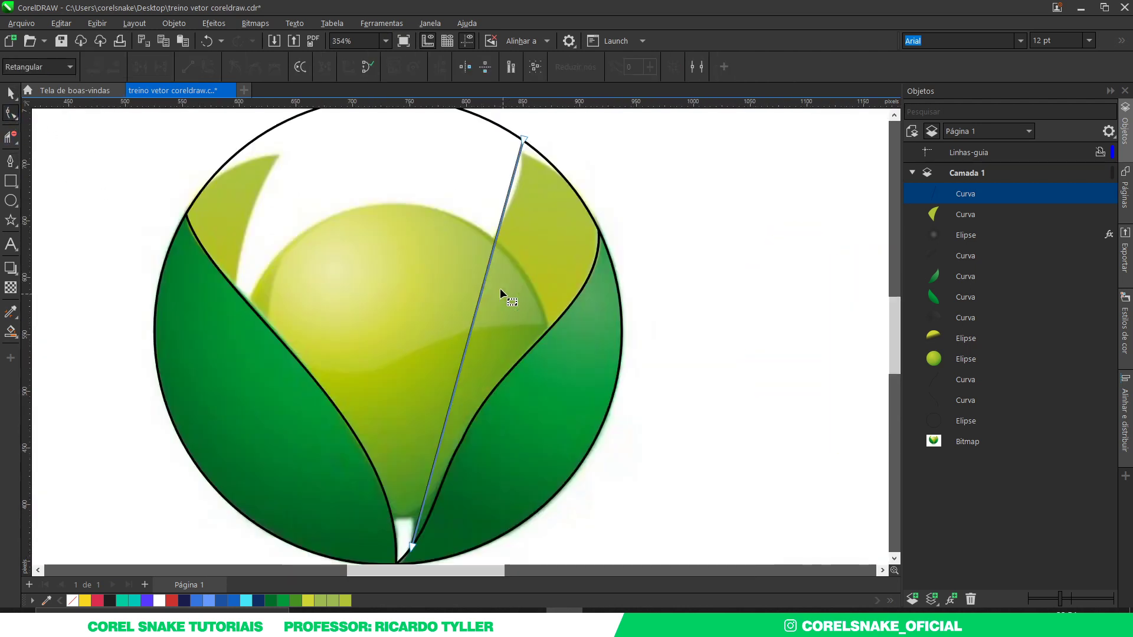
{"action": "right_click", "coordinate": [469, 339]}
{"action": "left_click", "coordinate": [508, 432]}
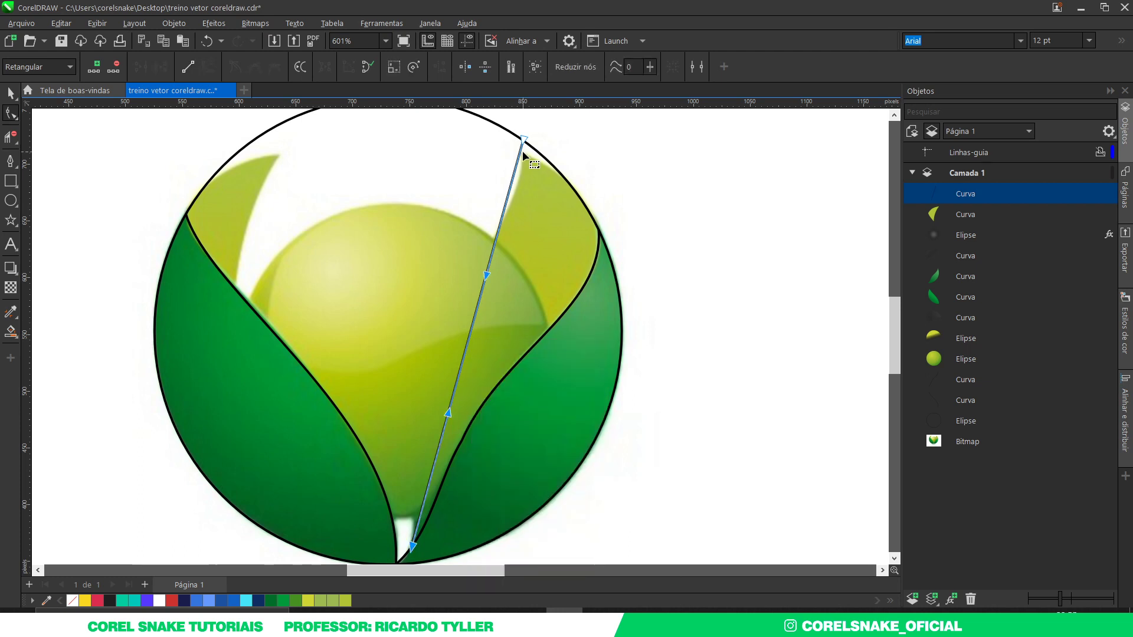
{"action": "scroll", "coordinate": [519, 154], "scroll_direction": "up", "scroll_amount": 2}
{"action": "left_click", "coordinate": [466, 343]}
{"action": "left_click_drag", "start_coordinate": [466, 343], "coordinate": [503, 287]}
{"action": "scroll", "coordinate": [503, 287], "scroll_direction": "down", "scroll_amount": 2}
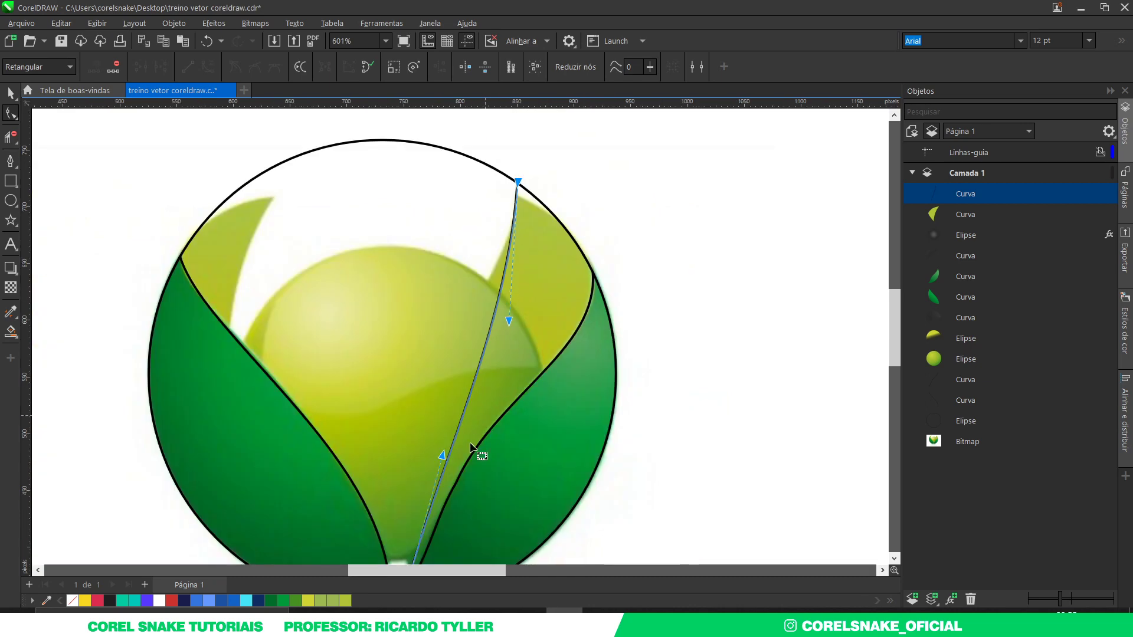
Bow the line's lower part toward the left green leaf and fine-tune both handles to follow the yellow-green leaf's inner edge
{"action": "left_click_drag", "start_coordinate": [476, 450], "coordinate": [351, 448]}
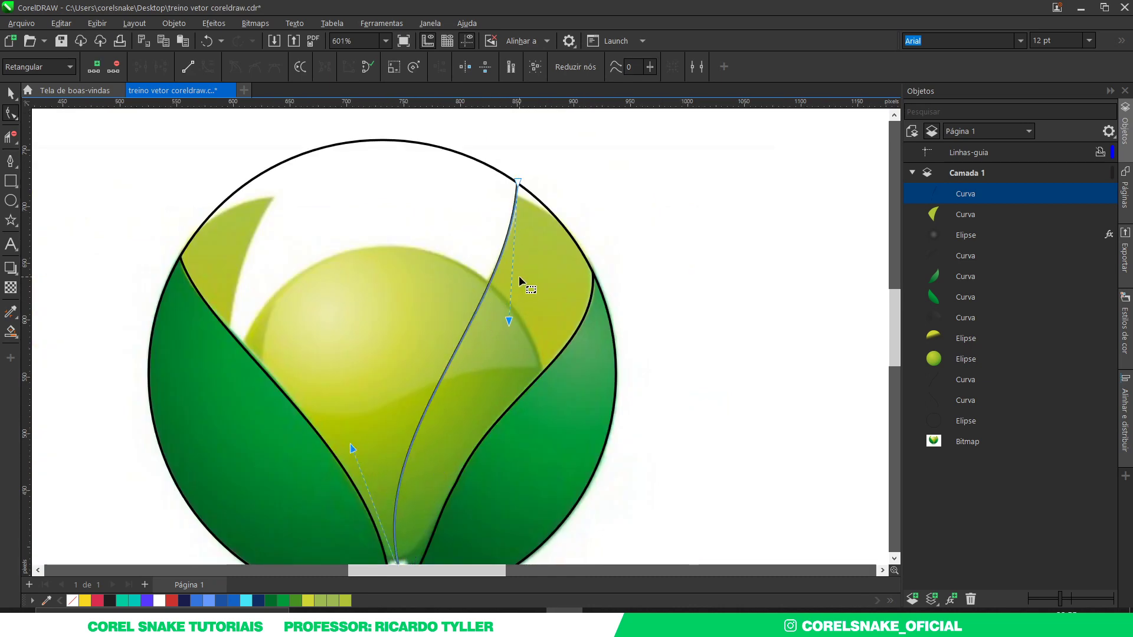
{"action": "scroll", "coordinate": [505, 335], "scroll_direction": "up", "scroll_amount": 2}
{"action": "left_click_drag", "start_coordinate": [510, 325], "coordinate": [515, 321]}
{"action": "scroll", "coordinate": [524, 312], "scroll_direction": "down", "scroll_amount": 2}
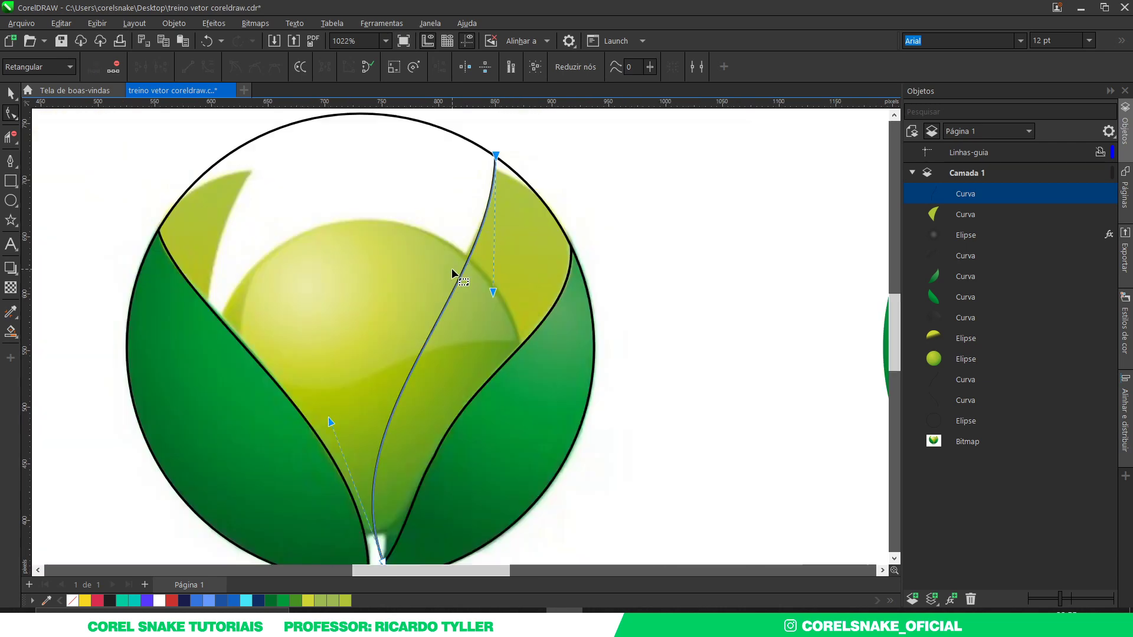
{"action": "left_click_drag", "start_coordinate": [328, 423], "coordinate": [325, 413]}
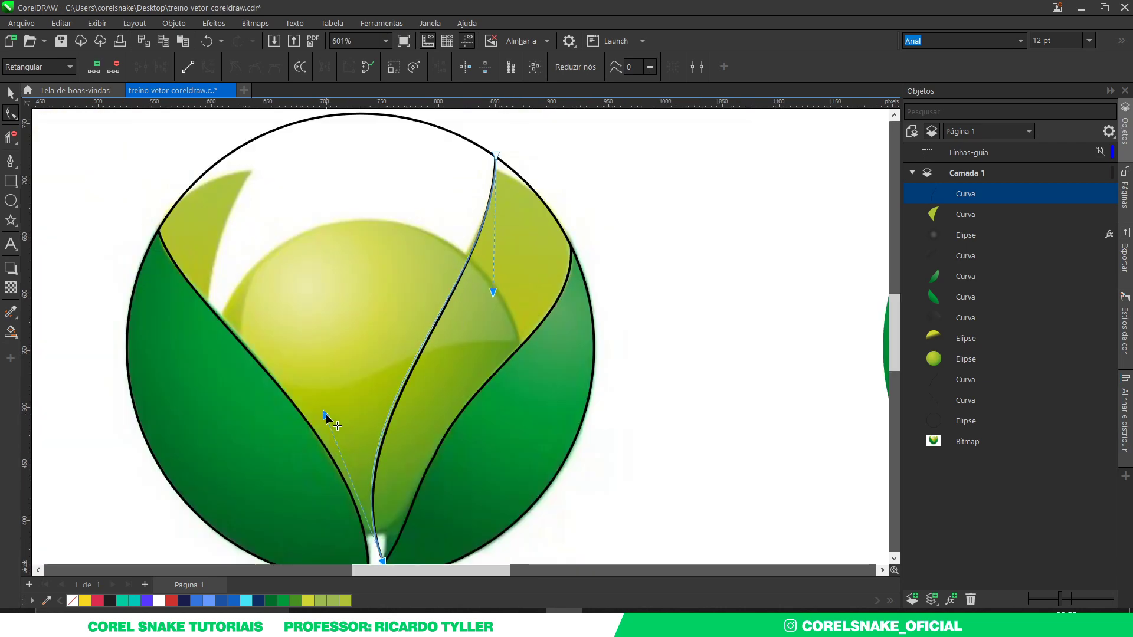
Add a node on the lower part of the inner-edge curve and bend its end segment toward the right green leaf's base
{"action": "scroll", "coordinate": [376, 334], "scroll_direction": "down", "scroll_amount": 2}
{"action": "scroll", "coordinate": [399, 376], "scroll_direction": "up", "scroll_amount": 2}
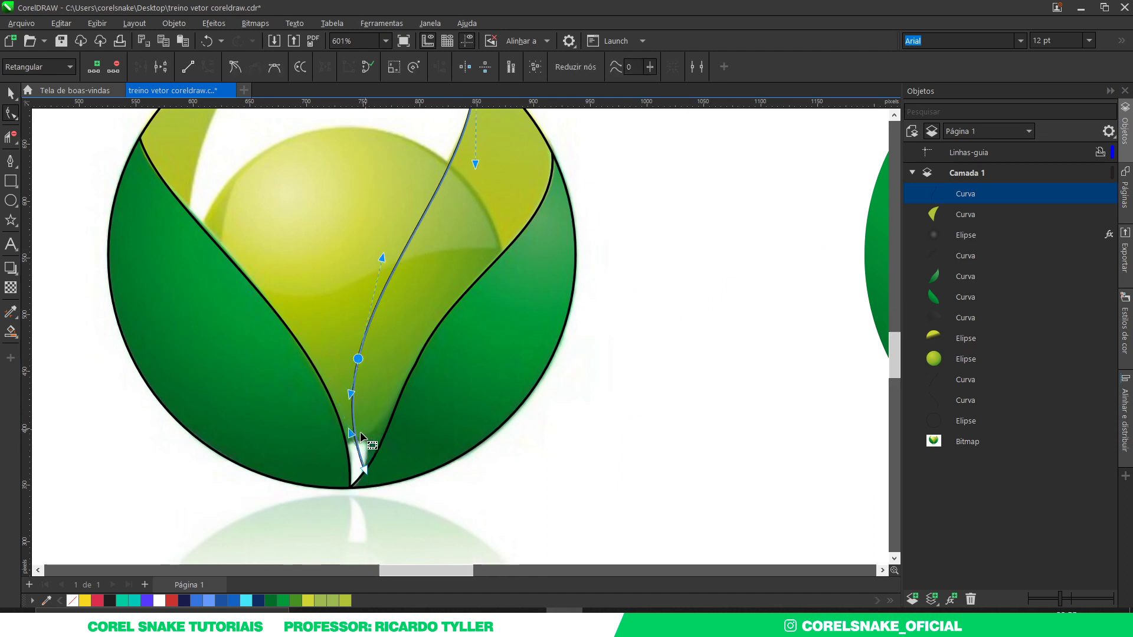
{"action": "scroll", "coordinate": [342, 454], "scroll_direction": "up", "scroll_amount": 2}
{"action": "left_click_drag", "start_coordinate": [330, 435], "coordinate": [394, 393]}
{"action": "scroll", "coordinate": [394, 399], "scroll_direction": "down", "scroll_amount": 2}
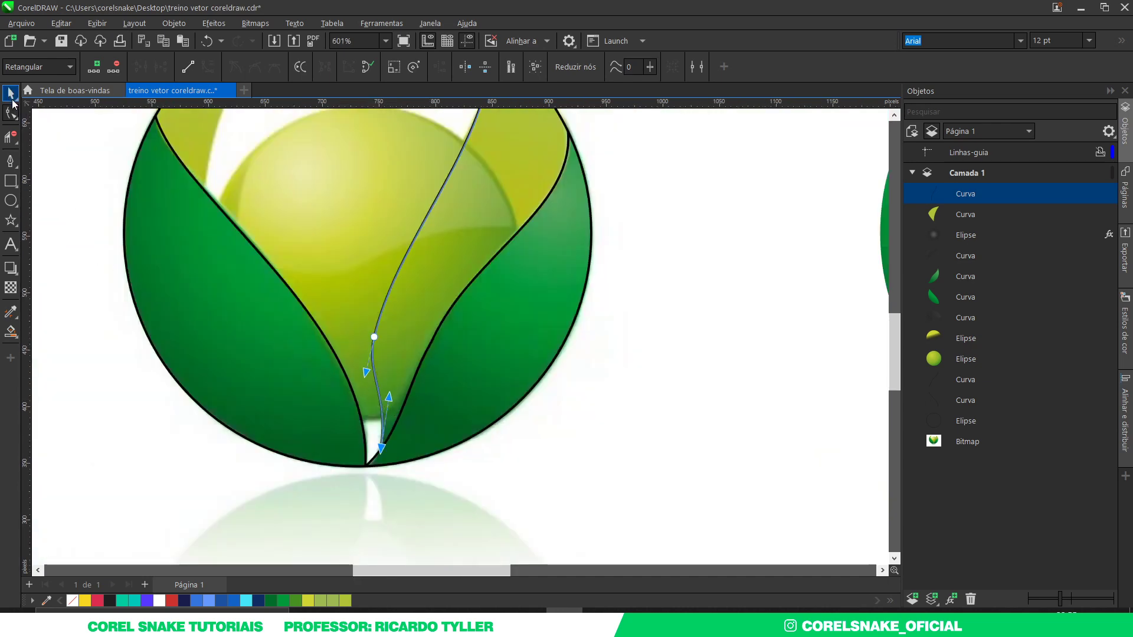
{"action": "left_click", "coordinate": [11, 94]}
Add nodes at the middle and near the base of the inner-edge curve, and delete the old node between them
{"action": "scroll", "coordinate": [252, 274], "scroll_direction": "down", "scroll_amount": 2}
{"action": "scroll", "coordinate": [369, 248], "scroll_direction": "up", "scroll_amount": 2}
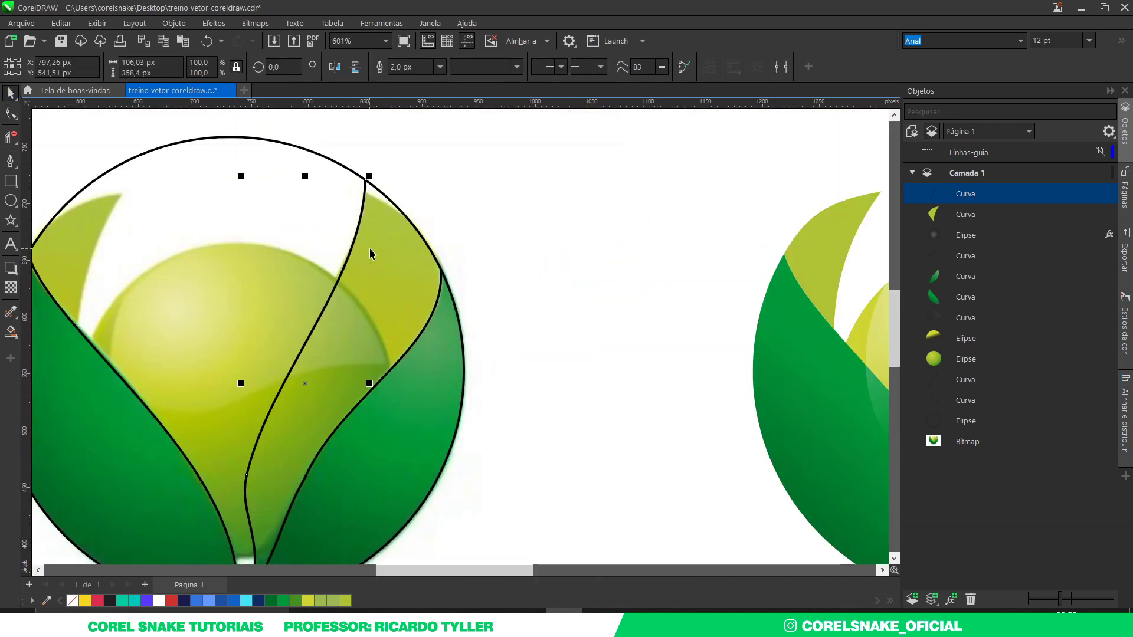
{"action": "scroll", "coordinate": [359, 289], "scroll_direction": "down", "scroll_amount": 2}
{"action": "scroll", "coordinate": [351, 281], "scroll_direction": "up", "scroll_amount": 2}
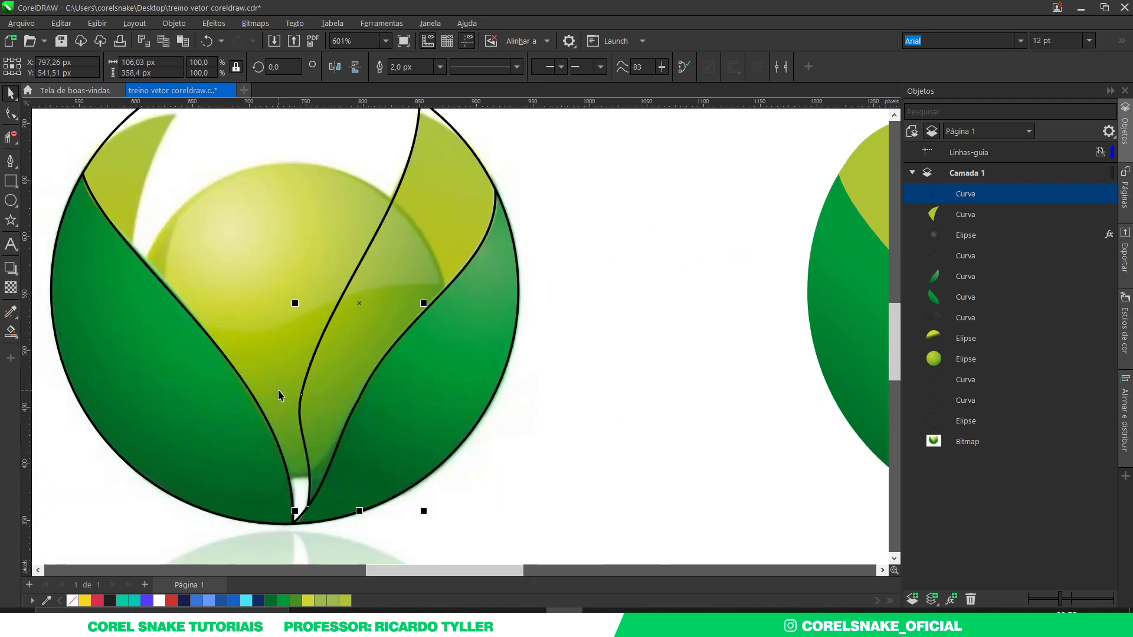
{"action": "left_click", "coordinate": [10, 113]}
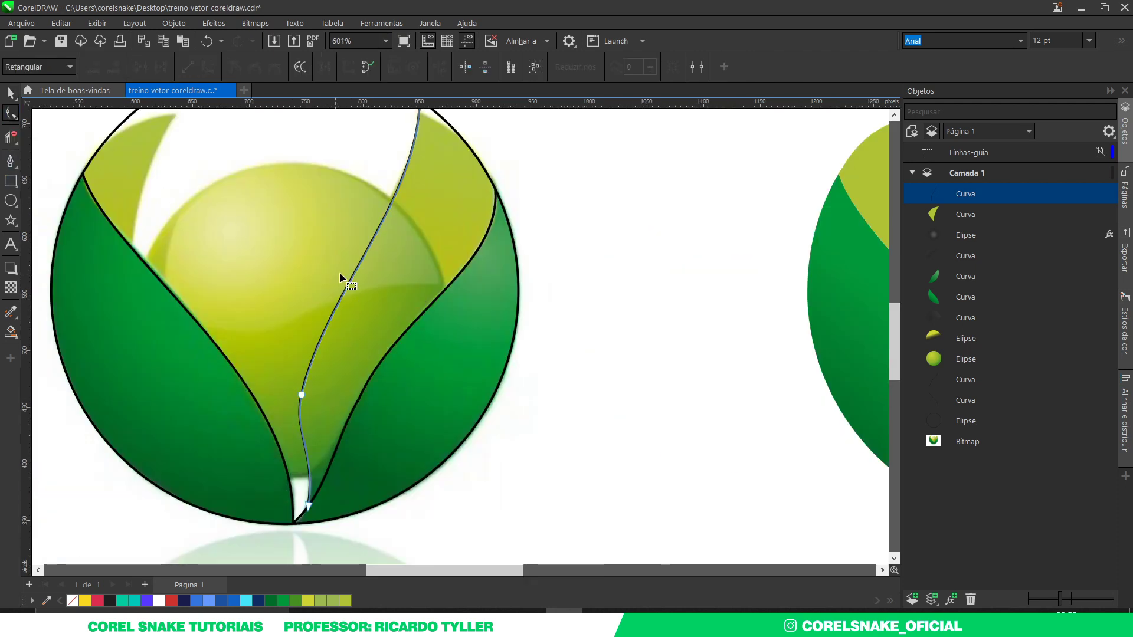
{"action": "double_click", "coordinate": [363, 260]}
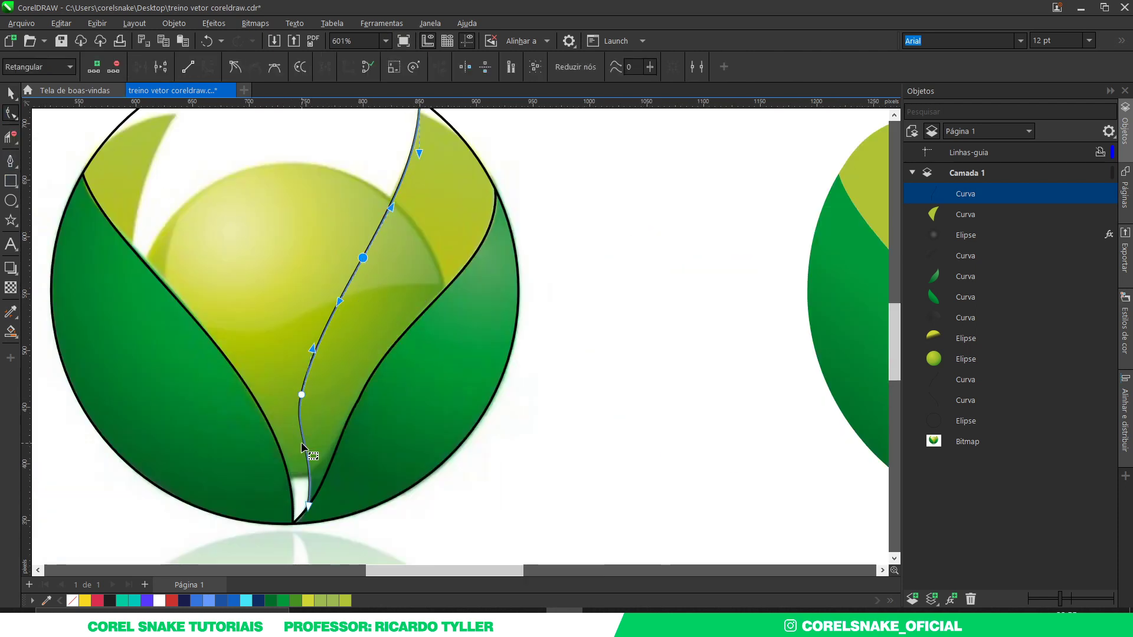
{"action": "double_click", "coordinate": [304, 450]}
{"action": "left_click", "coordinate": [301, 395]}
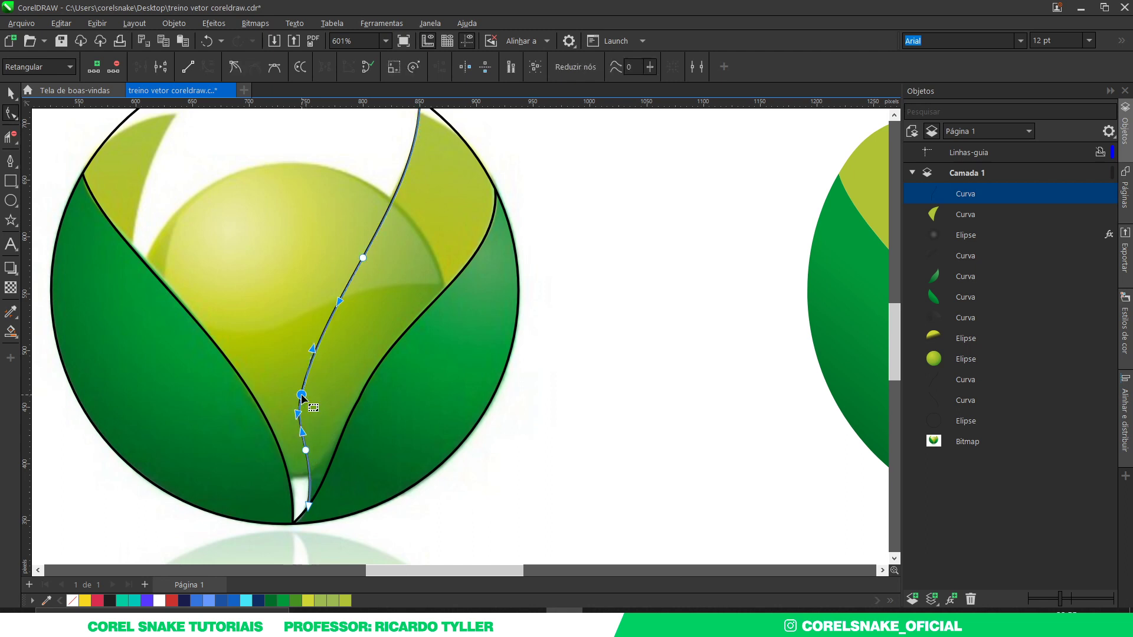
{"action": "key", "text": "Delete"}
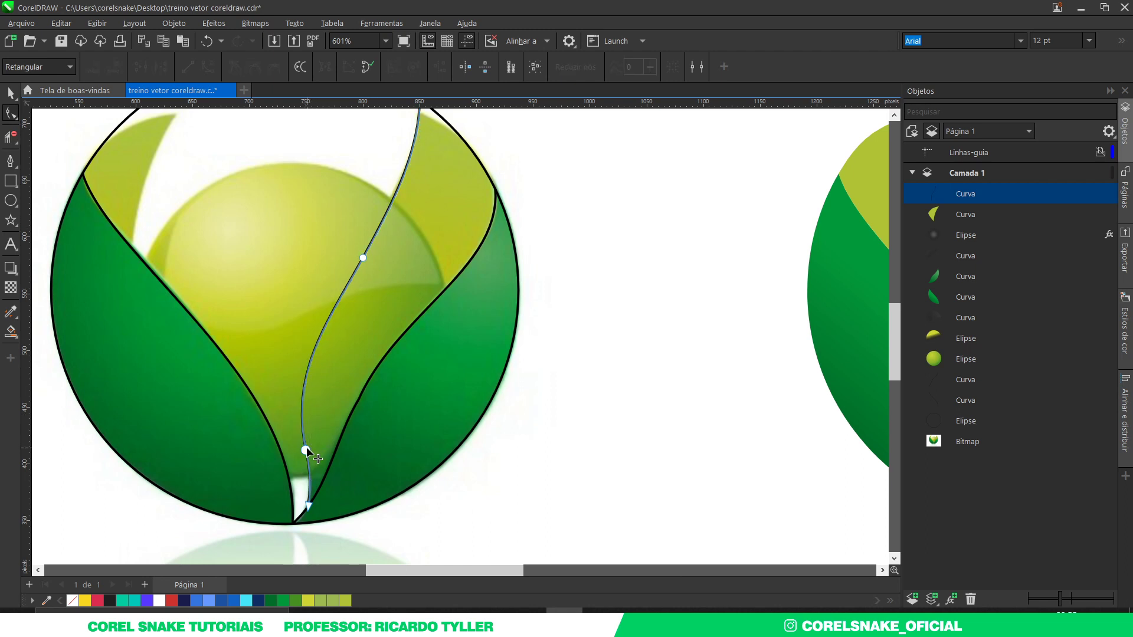
{"action": "left_click", "coordinate": [11, 93]}
Draw a curve about 46 by 32 px along the right yellow-green leaf's top edge, from the inner-edge curve to the circle
{"action": "scroll", "coordinate": [356, 411], "scroll_direction": "down", "scroll_amount": 2}
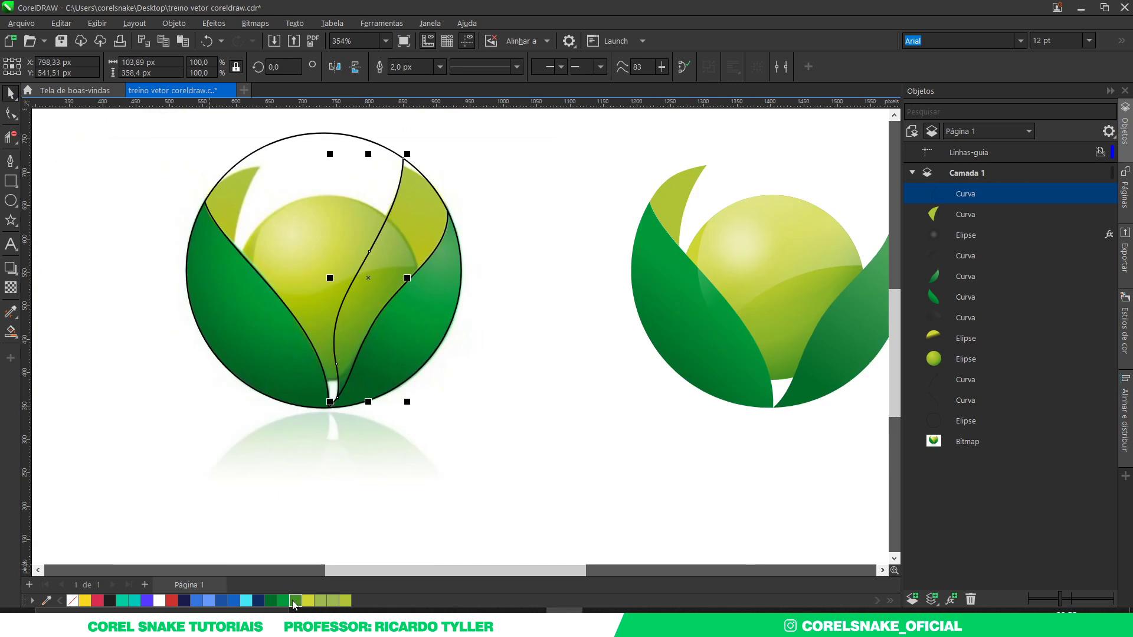
{"action": "scroll", "coordinate": [368, 317], "scroll_direction": "up", "scroll_amount": 2}
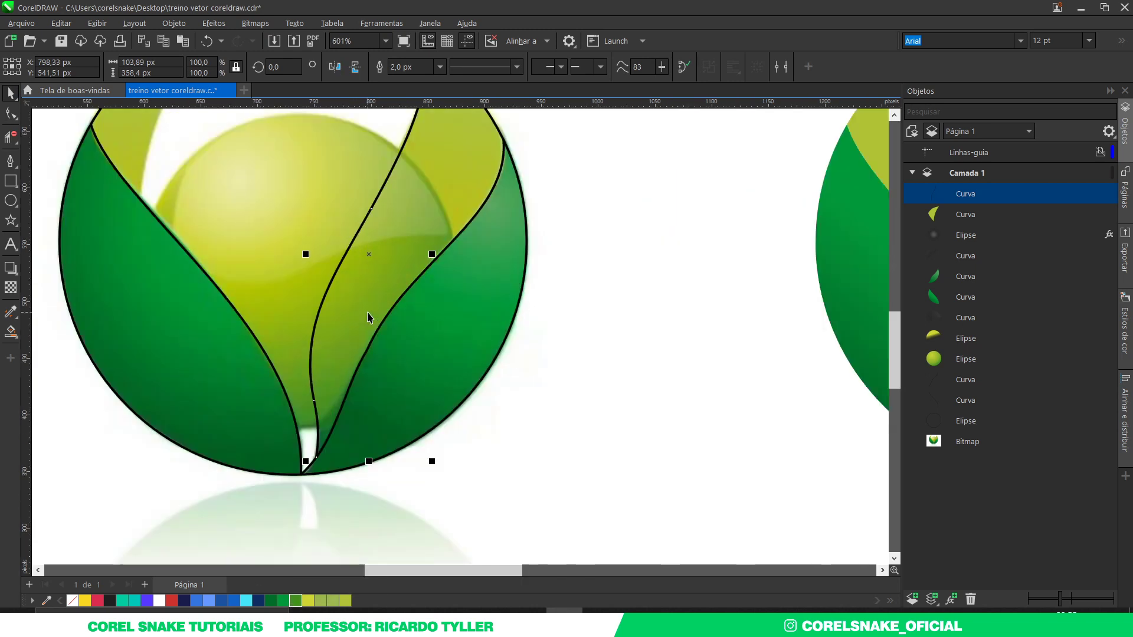
{"action": "scroll", "coordinate": [368, 317], "scroll_direction": "down", "scroll_amount": 2}
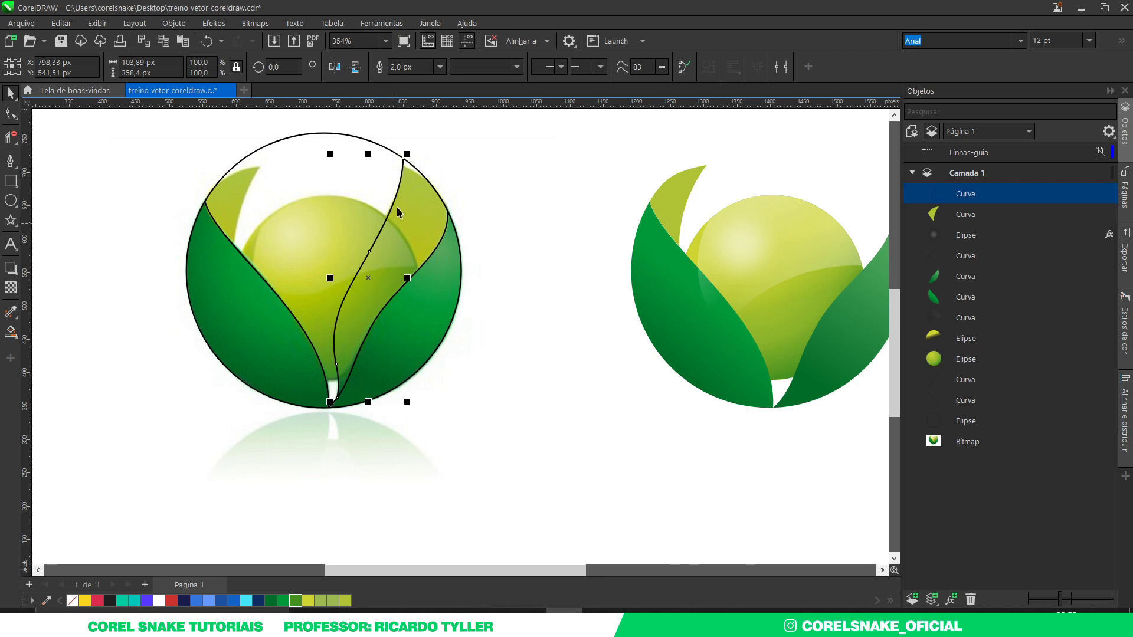
{"action": "scroll", "coordinate": [397, 210], "scroll_direction": "up", "scroll_amount": 6}
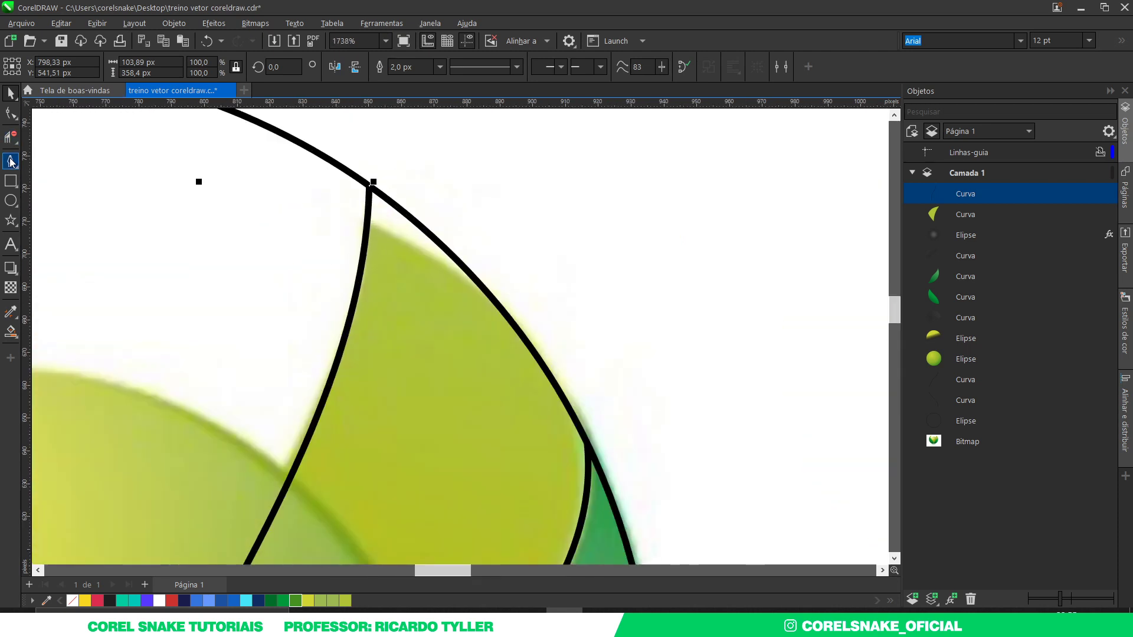
{"action": "left_click", "coordinate": [10, 161]}
{"action": "left_click", "coordinate": [367, 224]}
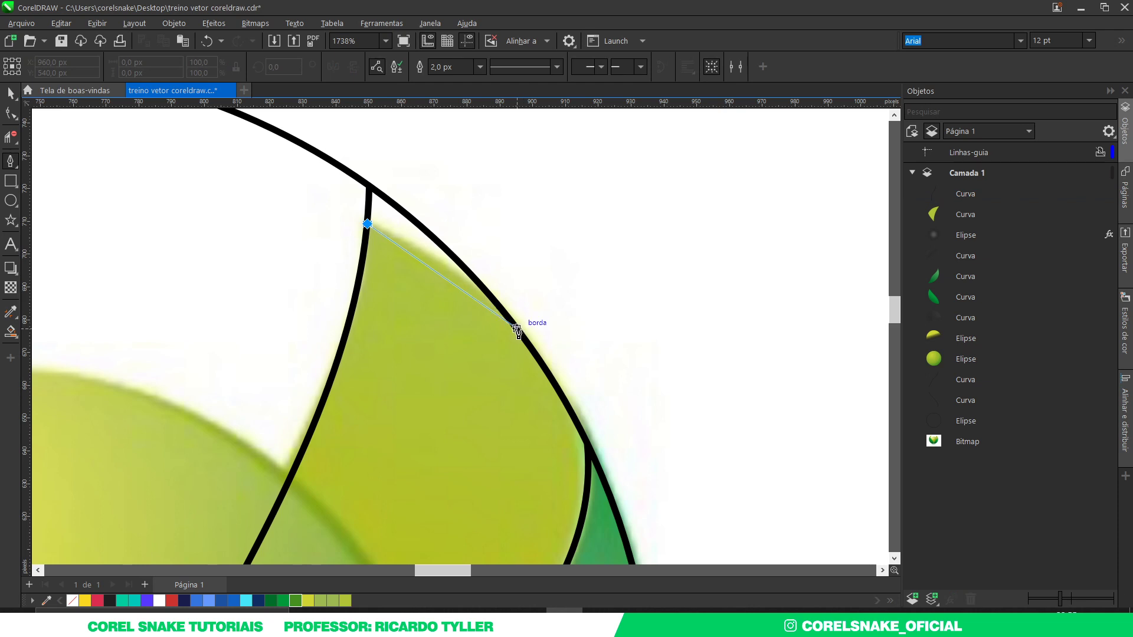
{"action": "left_click_drag", "start_coordinate": [517, 329], "coordinate": [585, 407]}
{"action": "key", "text": "space"}
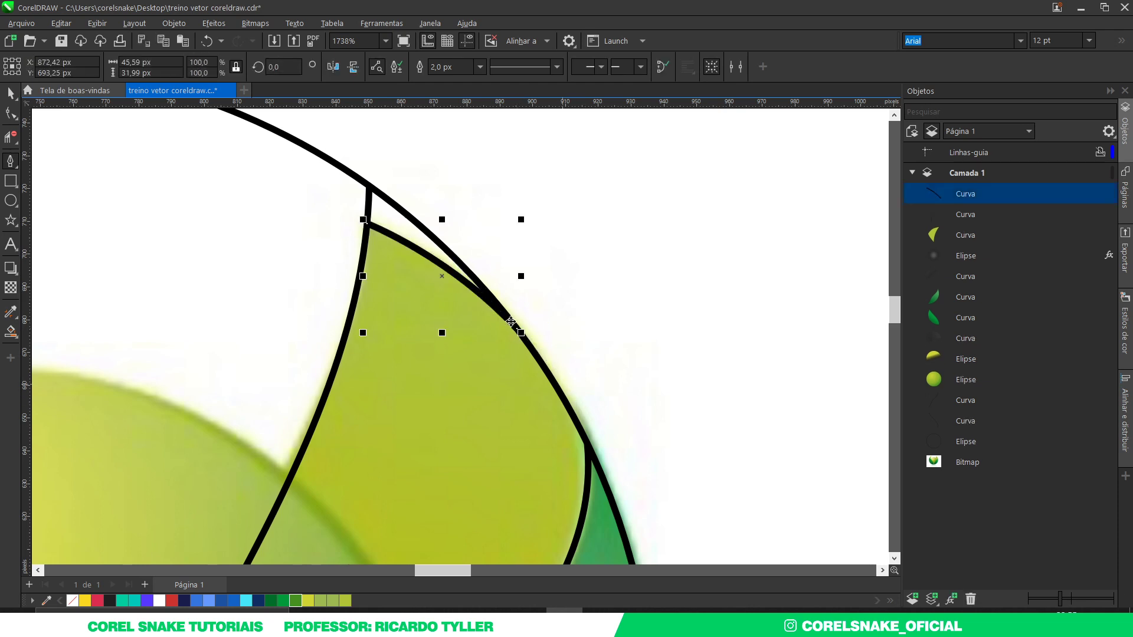
Smart-fill the right yellow-green leaf area in red and move the new shape horizontally onto the vector copy of the logo
{"action": "scroll", "coordinate": [472, 283], "scroll_direction": "down", "scroll_amount": 5}
{"action": "left_click", "coordinate": [467, 324]}
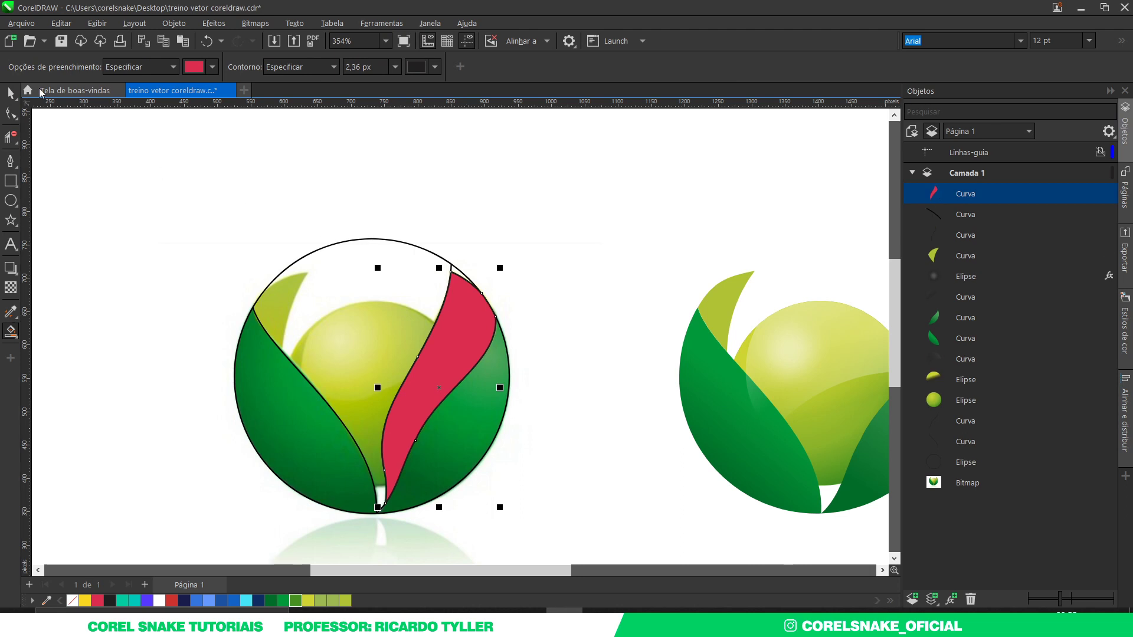
{"action": "left_click", "coordinate": [11, 92]}
{"action": "scroll", "coordinate": [219, 206], "scroll_direction": "down", "scroll_amount": 2}
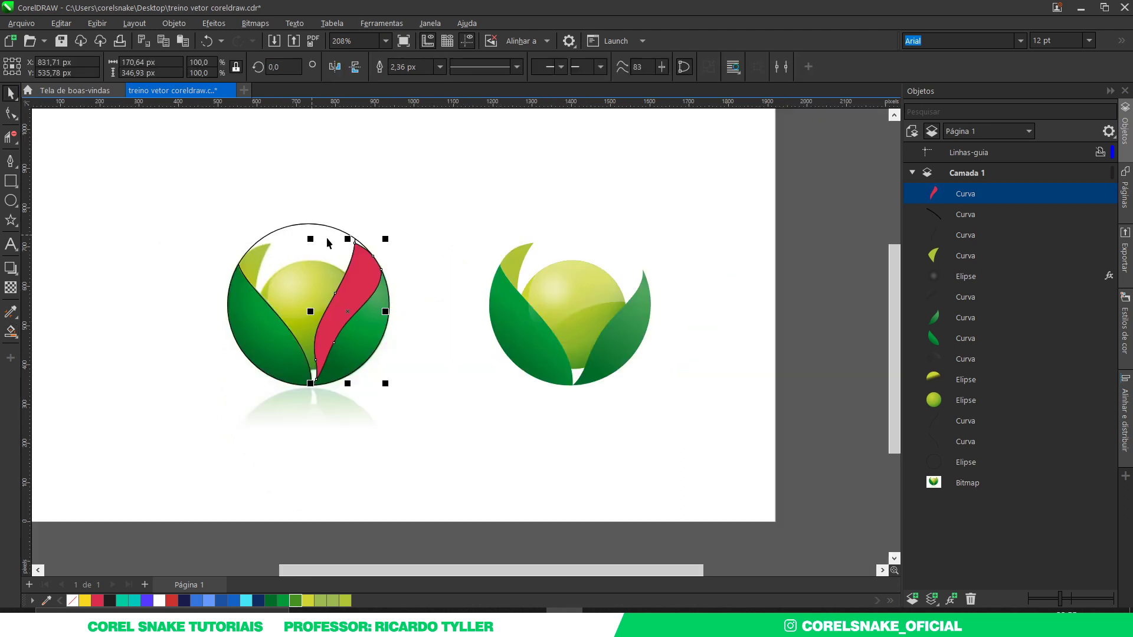
{"action": "left_click_drag", "start_coordinate": [345, 266], "coordinate": [607, 275]}
Delete the extra node in the middle of the red leaf's upper outer edge to smooth the contour
{"action": "scroll", "coordinate": [639, 248], "scroll_direction": "up", "scroll_amount": 5}
{"action": "scroll", "coordinate": [639, 217], "scroll_direction": "up", "scroll_amount": 1}
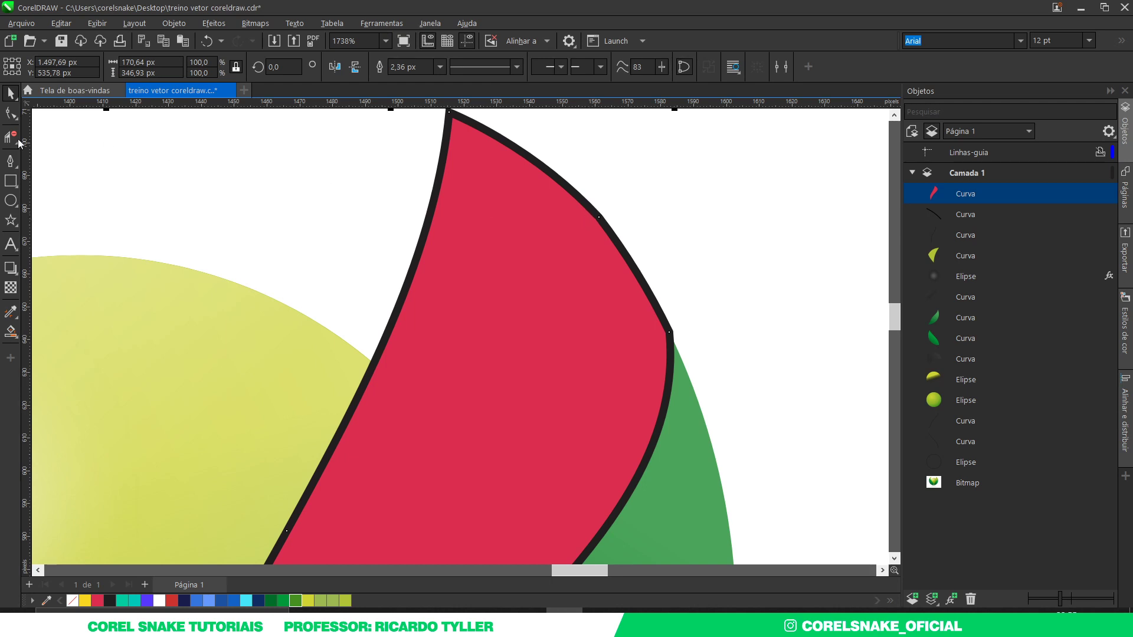
{"action": "left_click", "coordinate": [10, 113]}
{"action": "double_click", "coordinate": [599, 217]}
{"action": "left_click", "coordinate": [670, 333]}
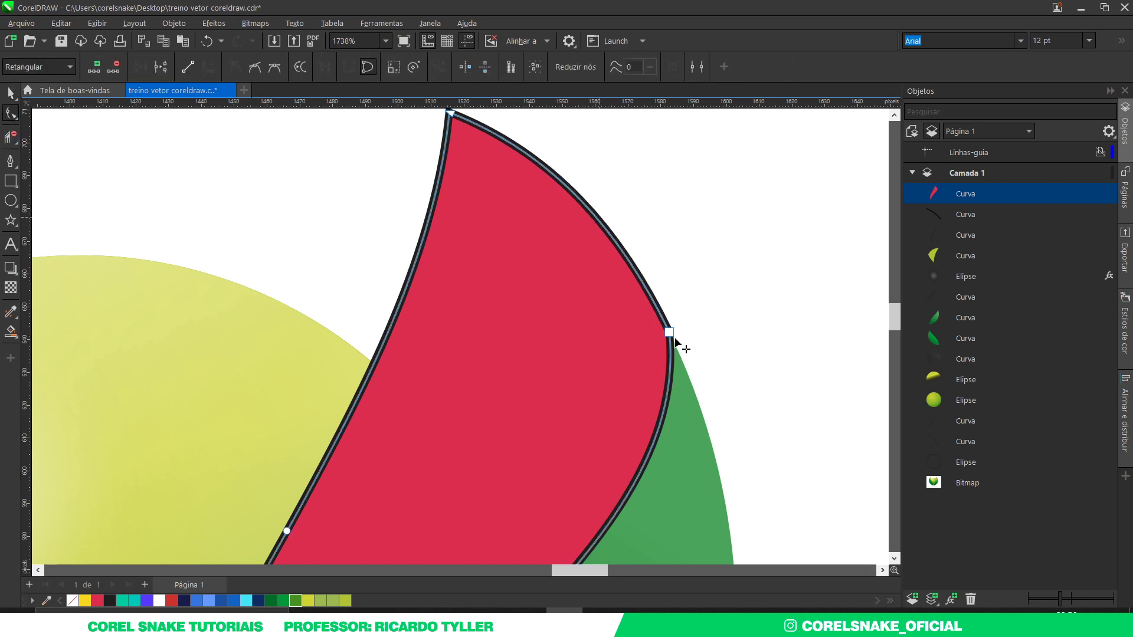
{"action": "scroll", "coordinate": [676, 342], "scroll_direction": "down", "scroll_amount": 2}
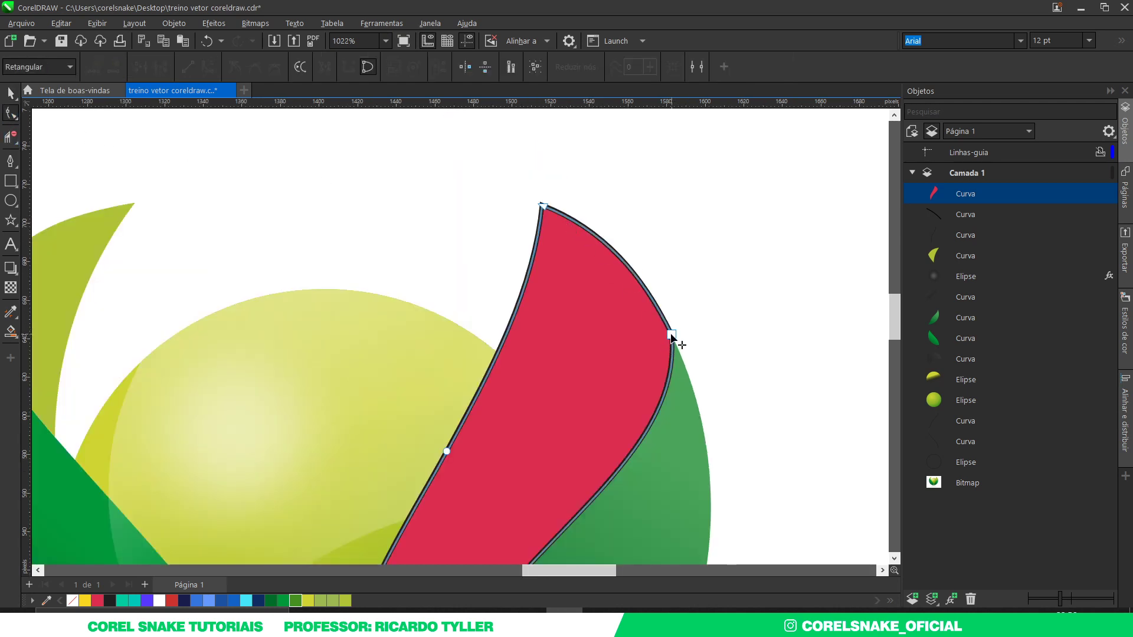
{"action": "scroll", "coordinate": [660, 324], "scroll_direction": "down", "scroll_amount": 4}
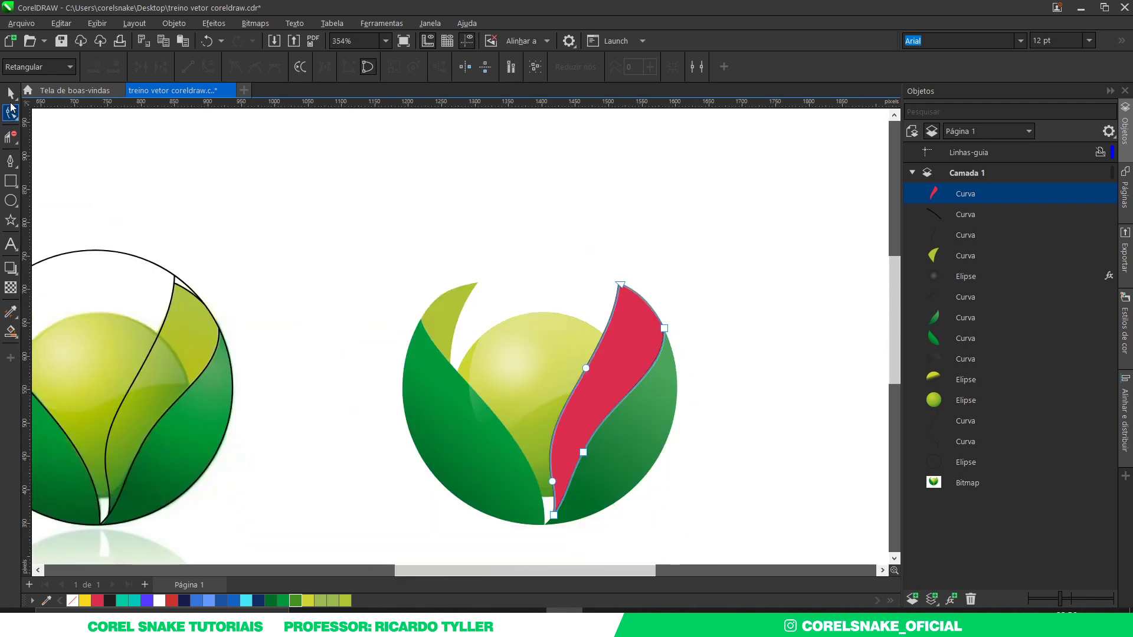
Send the red leaf behind the sphere and green leaf, fill it with solid yellow-green and remove its outline
{"action": "left_click", "coordinate": [10, 93]}
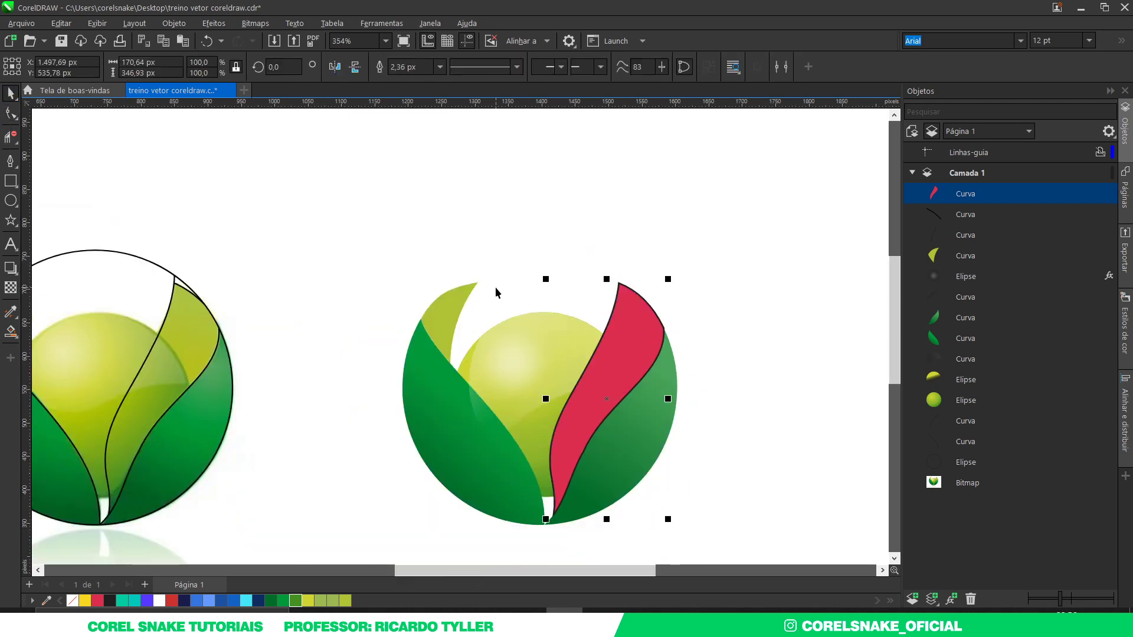
{"action": "key", "text": "shift+Page_Down"}
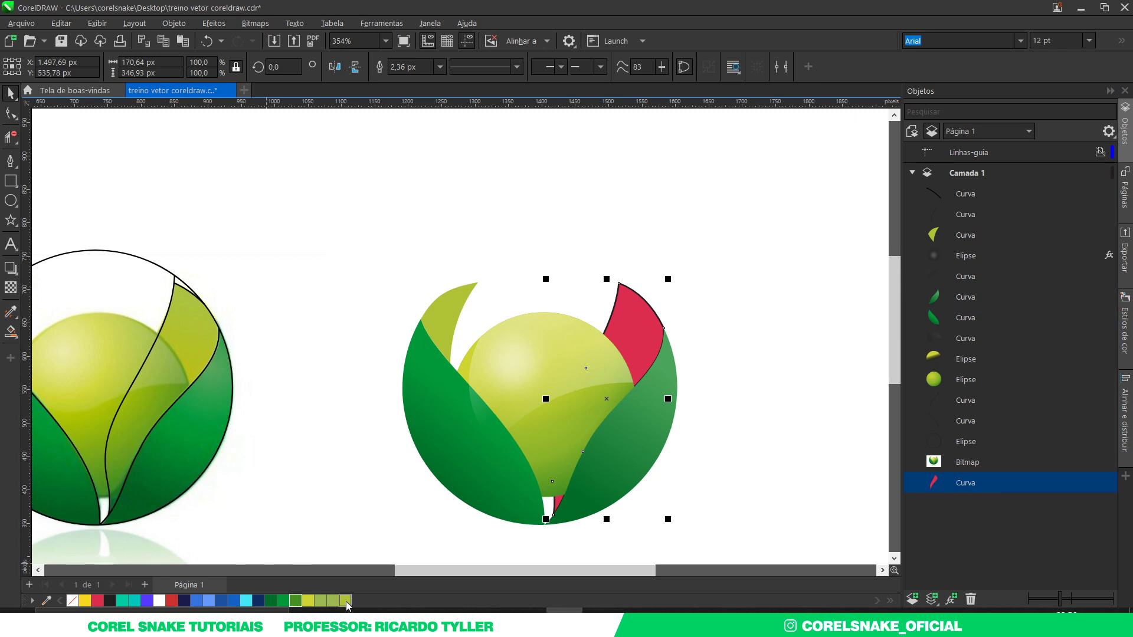
{"action": "left_click", "coordinate": [345, 601]}
{"action": "right_click", "coordinate": [72, 601]}
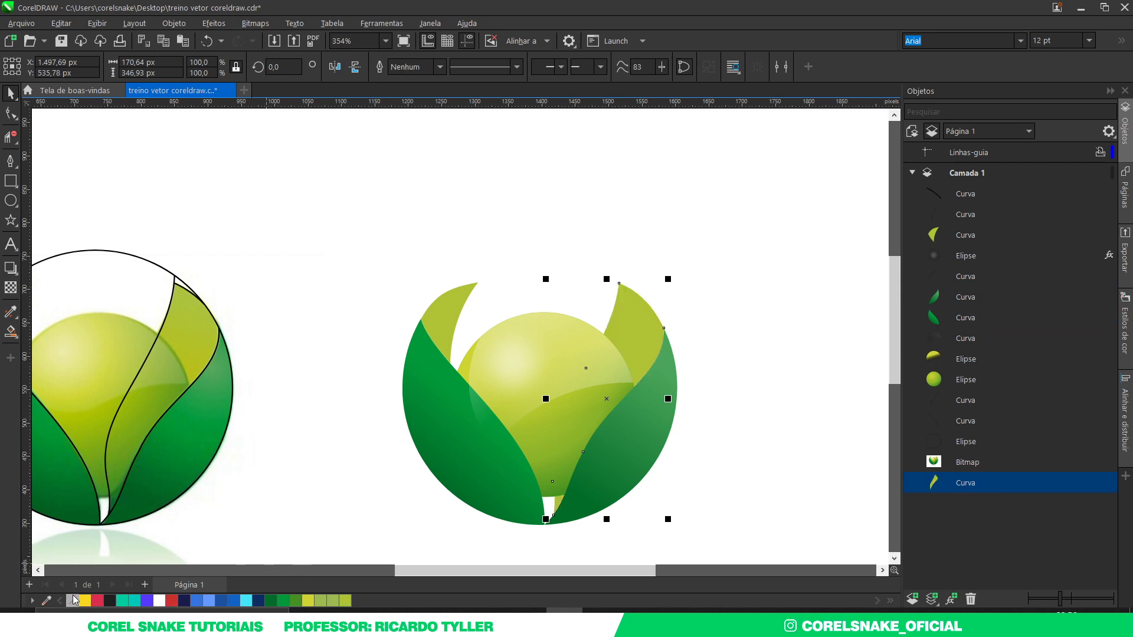
Apply a linear gradient down the right back leaf, ending at its base in dark green #186C2E sampled from the original logo
{"action": "key", "text": "g"}
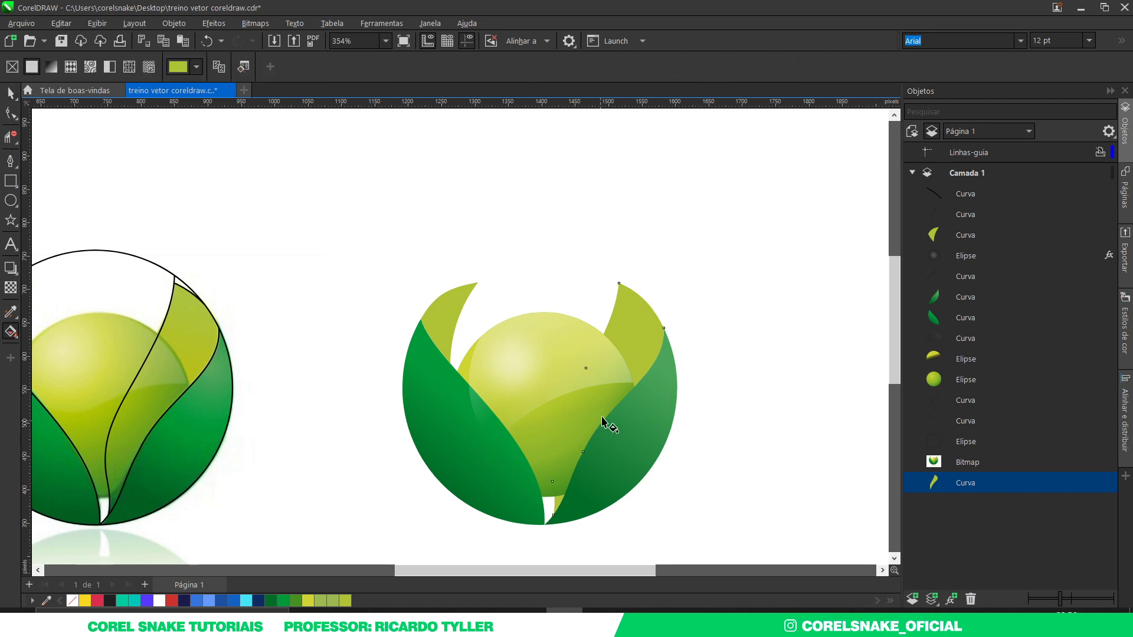
{"action": "left_click_drag", "start_coordinate": [609, 384], "coordinate": [568, 515]}
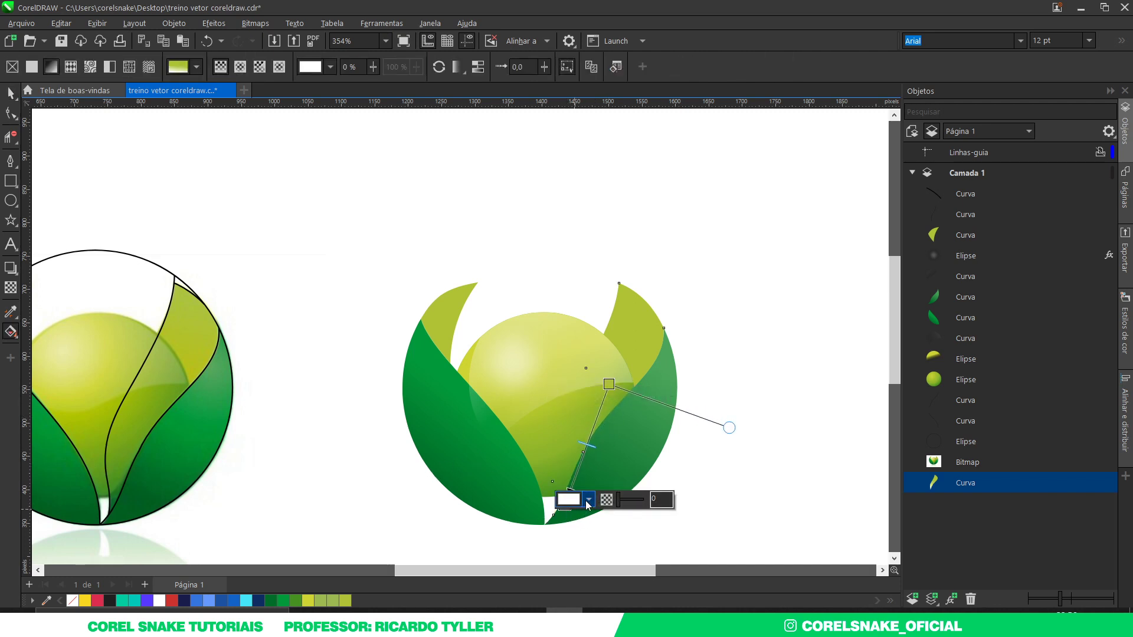
{"action": "left_click", "coordinate": [588, 500]}
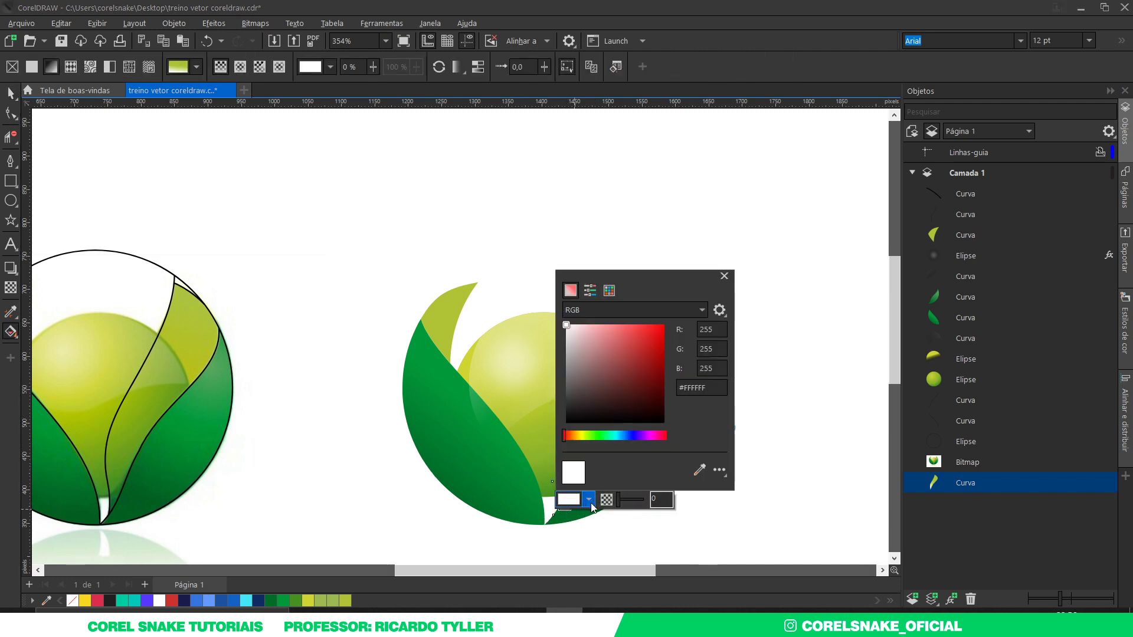
{"action": "left_click", "coordinate": [113, 501]}
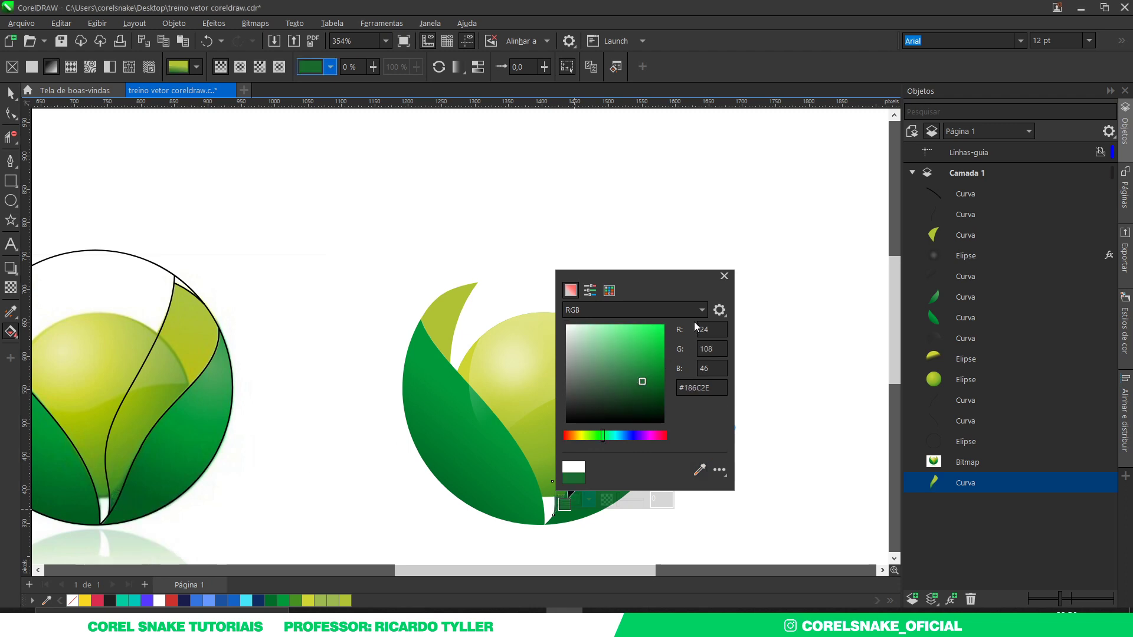
{"action": "key", "text": "Escape"}
{"action": "key", "text": "Escape"}
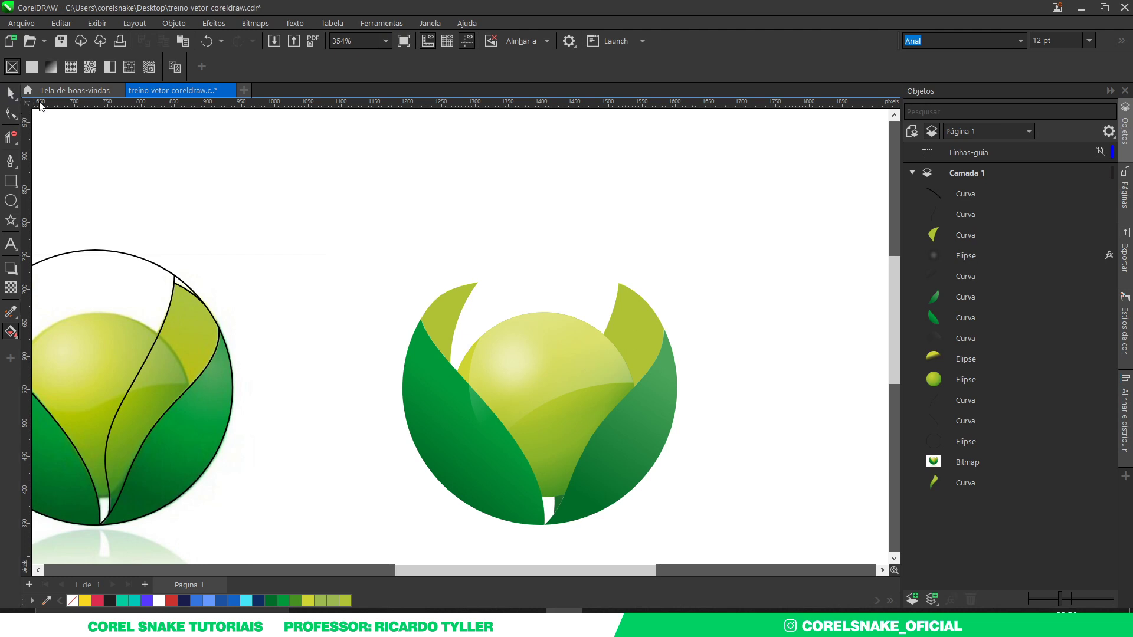
Delete the black tracing circle and curves lying over the original bitmap logo
{"action": "left_click", "coordinate": [10, 93]}
{"action": "scroll", "coordinate": [549, 284], "scroll_direction": "down", "scroll_amount": 2}
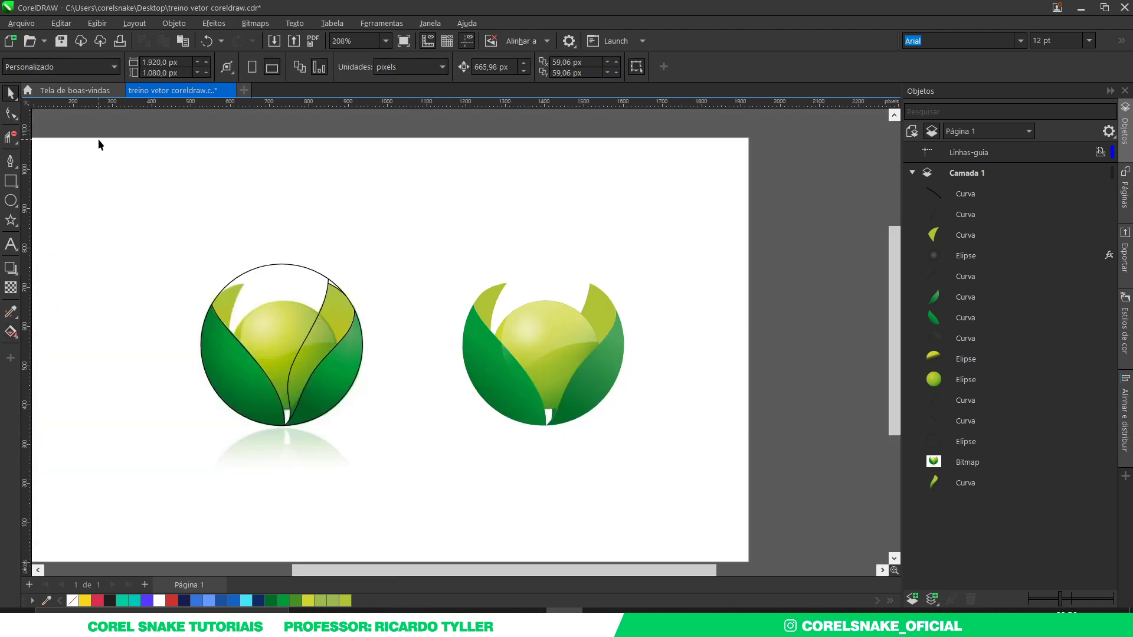
{"action": "left_click_drag", "start_coordinate": [98, 139], "coordinate": [368, 437]}
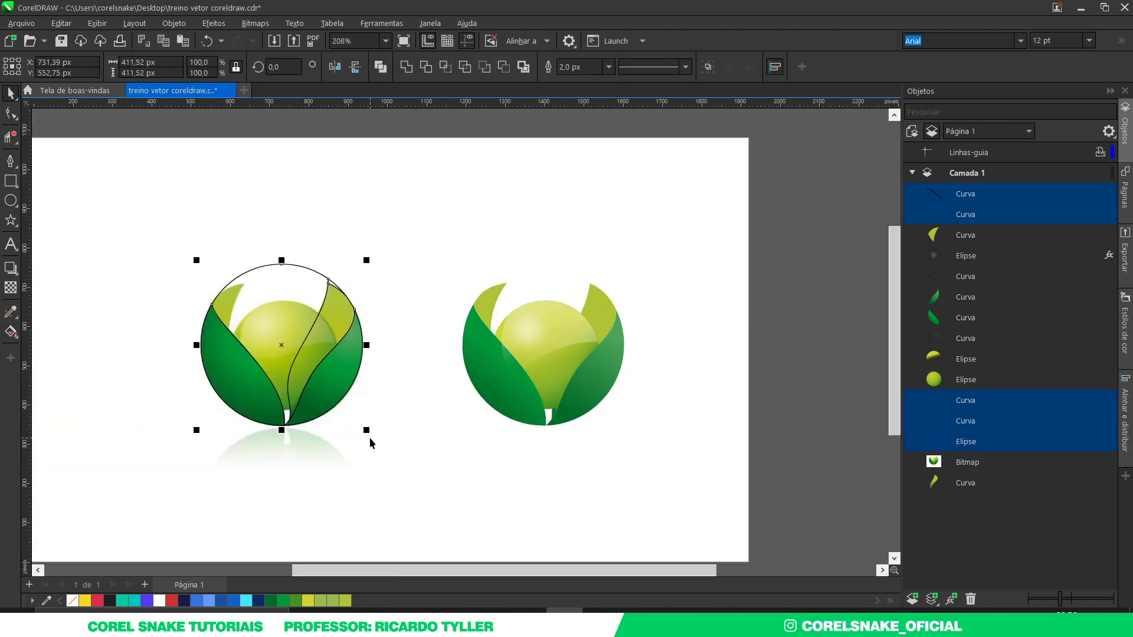
{"action": "key", "text": "Delete"}
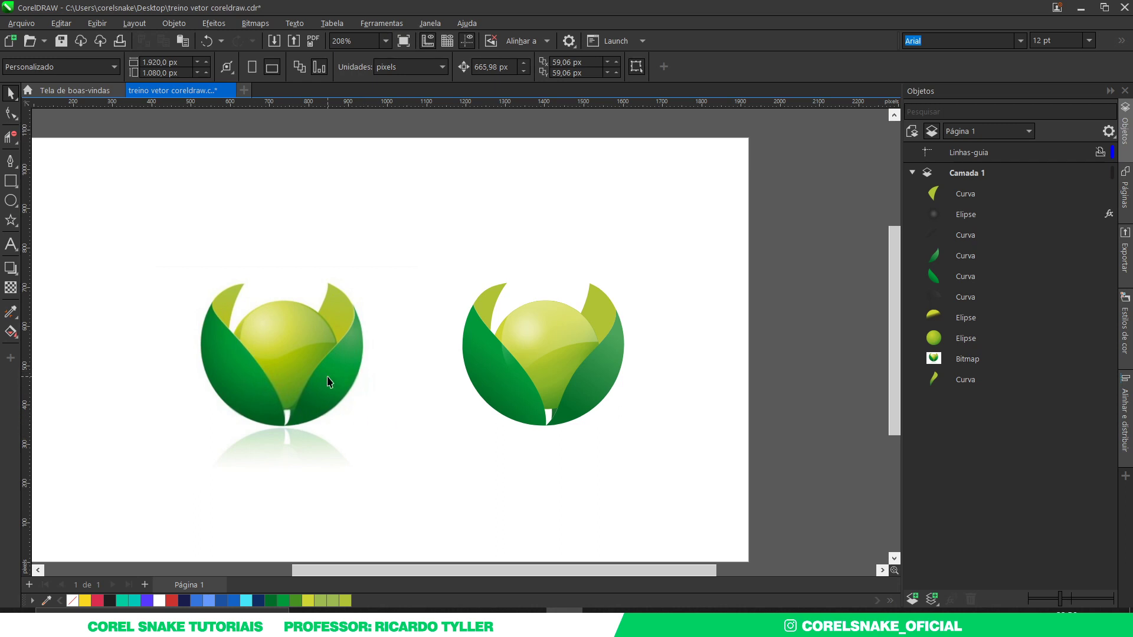
Reposition the linear transparency of the sphere's highlight curve diagonally, between the left green leaf and a point beyond the right back leaf
{"action": "left_click", "coordinate": [587, 334]}
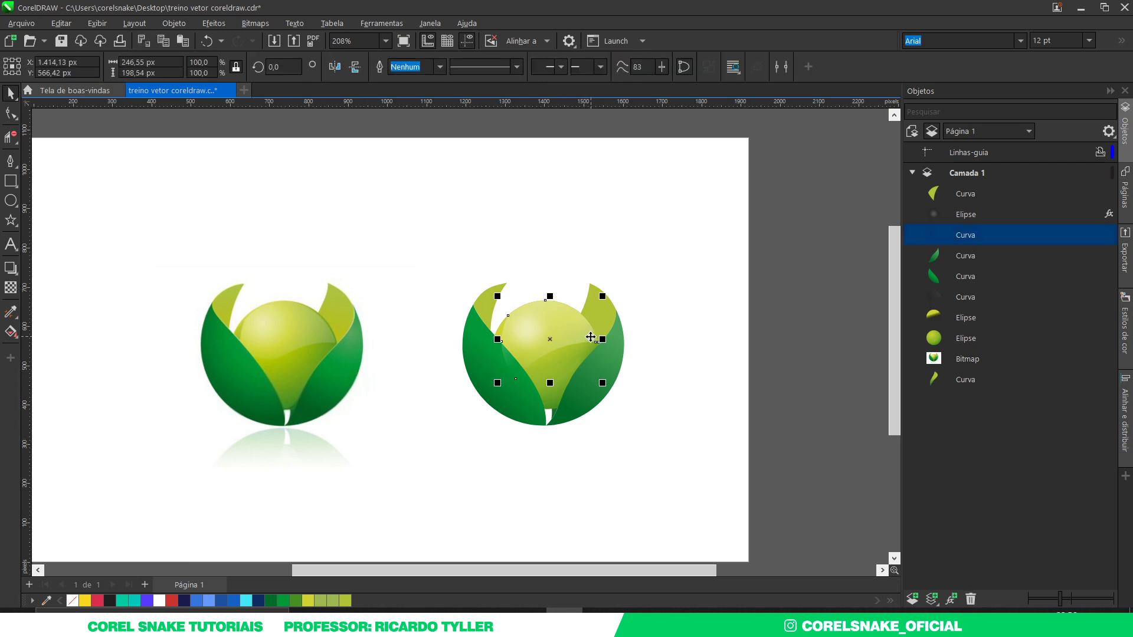
{"action": "left_click", "coordinate": [11, 288]}
{"action": "left_click_drag", "start_coordinate": [507, 364], "coordinate": [679, 306]}
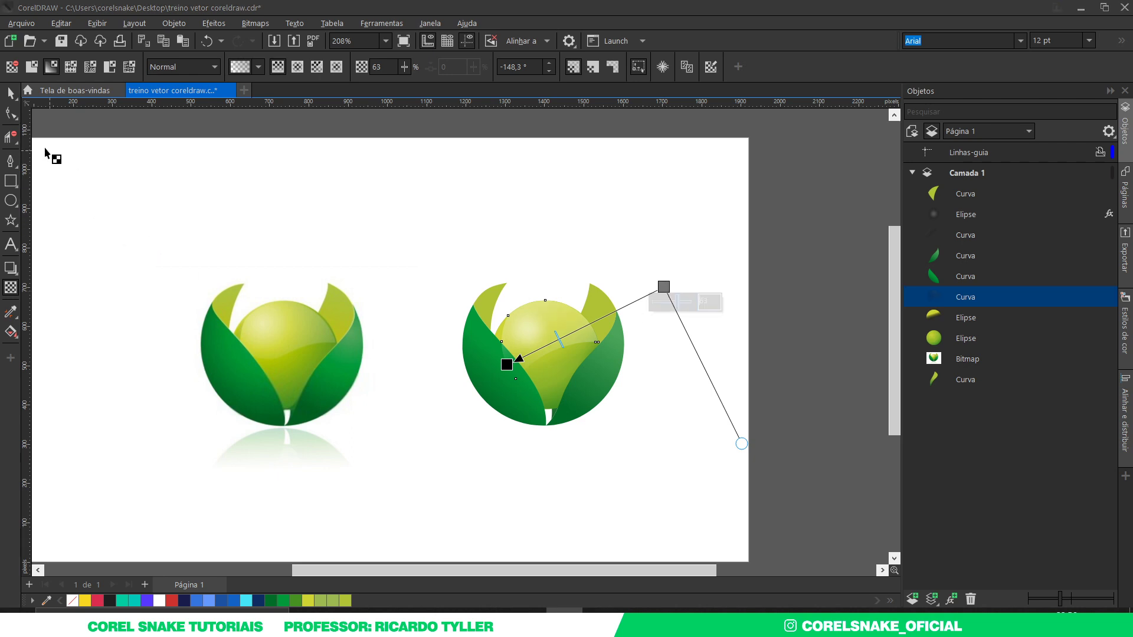
{"action": "left_click", "coordinate": [10, 93]}
{"action": "left_click", "coordinate": [622, 257]}
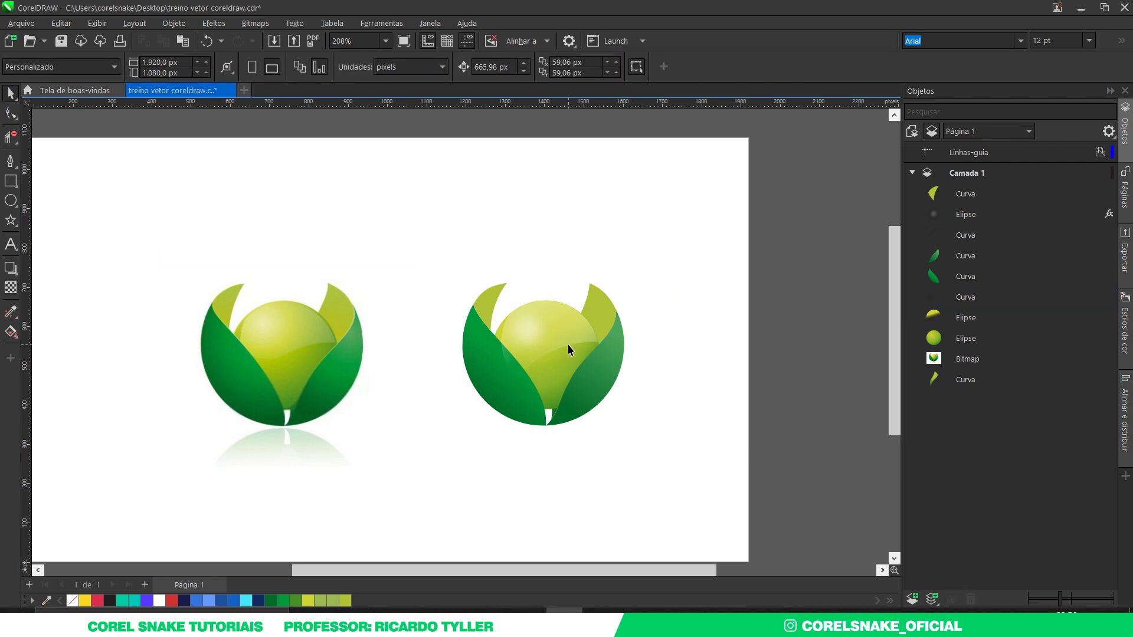
{"action": "left_click", "coordinate": [565, 363]}
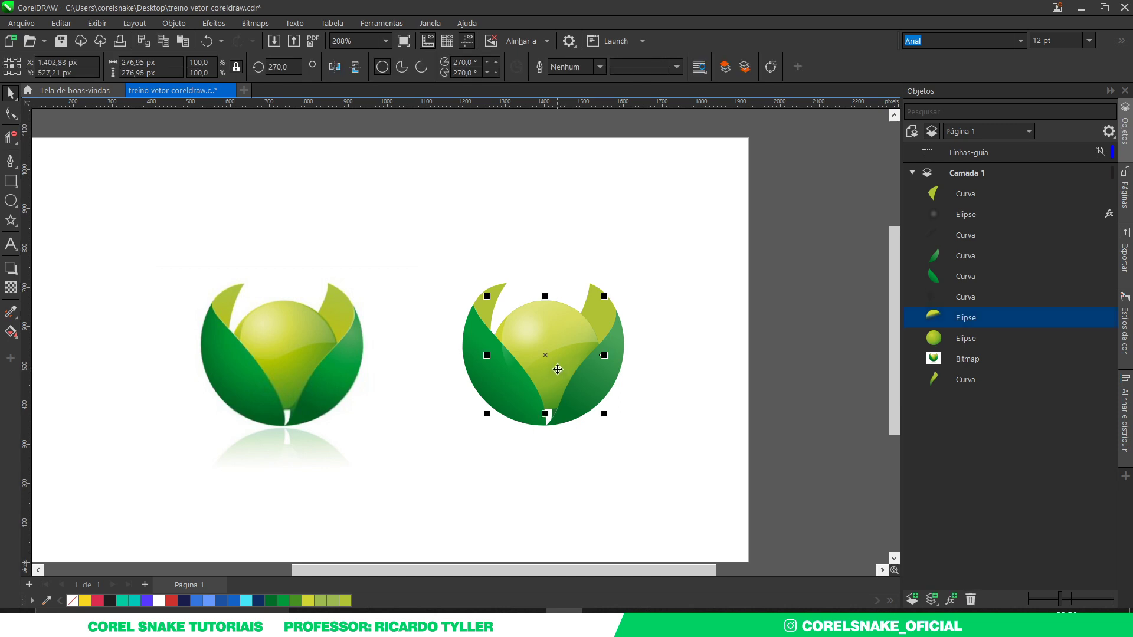
{"action": "key", "text": "Delete"}
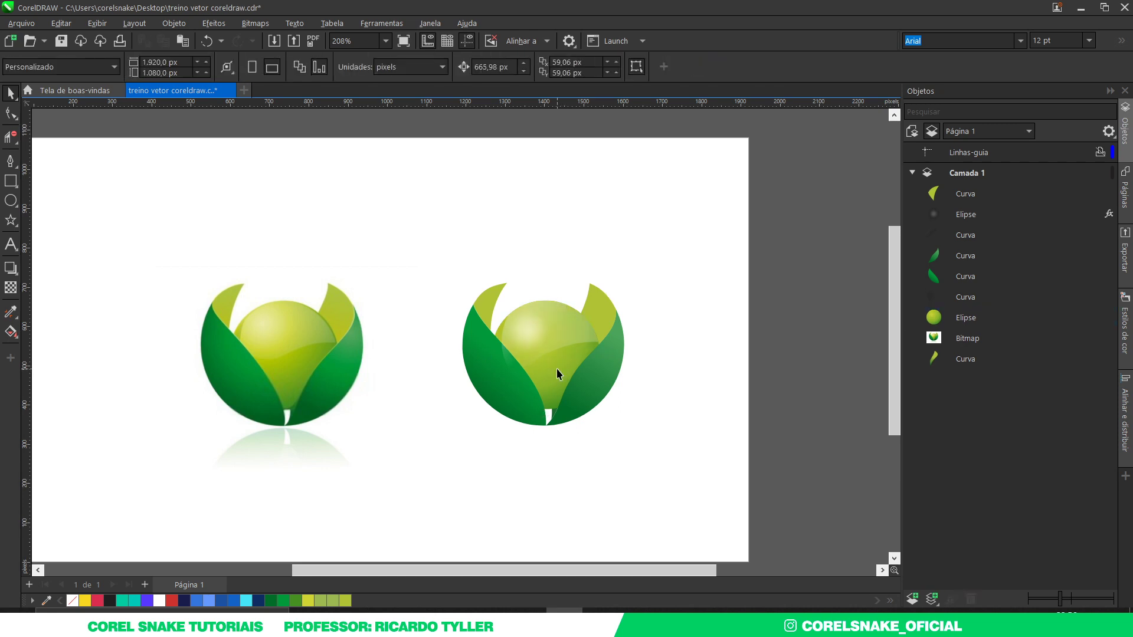
{"action": "key", "text": "ctrl+z"}
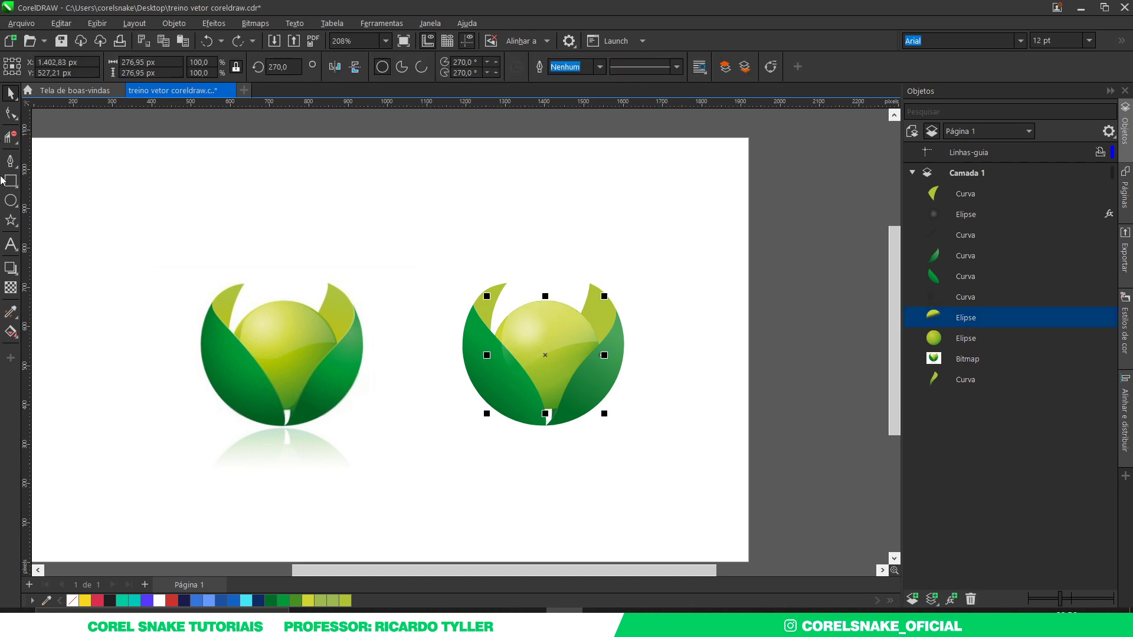
Set the sphere's overlay ellipse to a diagonal linear transparency of about 45.9°, running from the sphere's upper-left edge to its center
{"action": "left_click", "coordinate": [10, 287]}
{"action": "left_click_drag", "start_coordinate": [514, 328], "coordinate": [545, 368]}
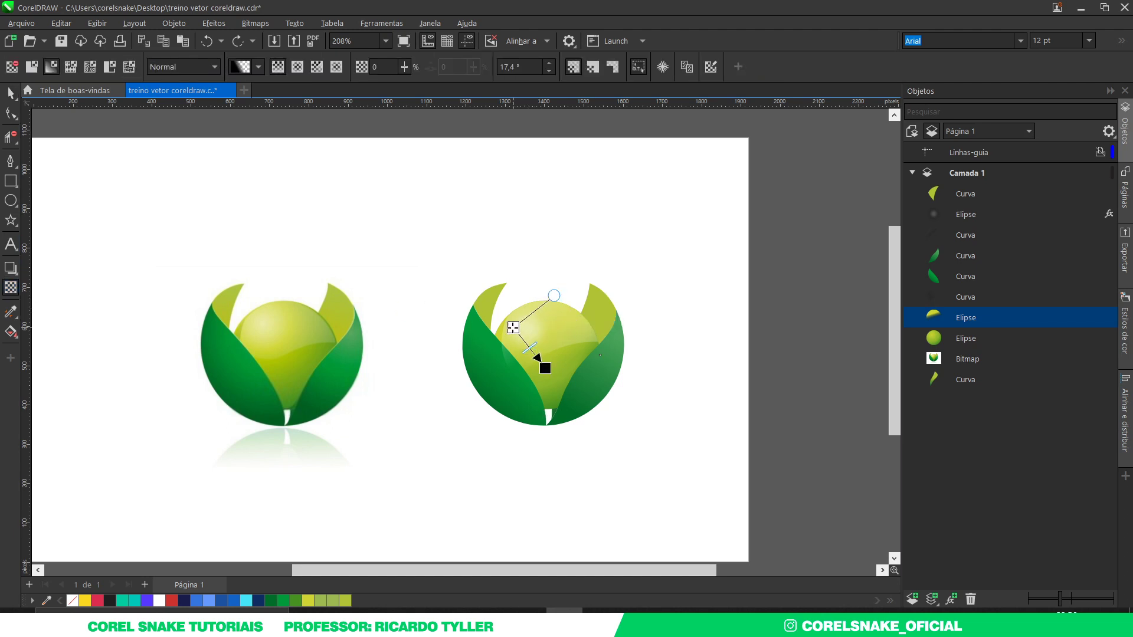
{"action": "left_click_drag", "start_coordinate": [513, 328], "coordinate": [501, 324]}
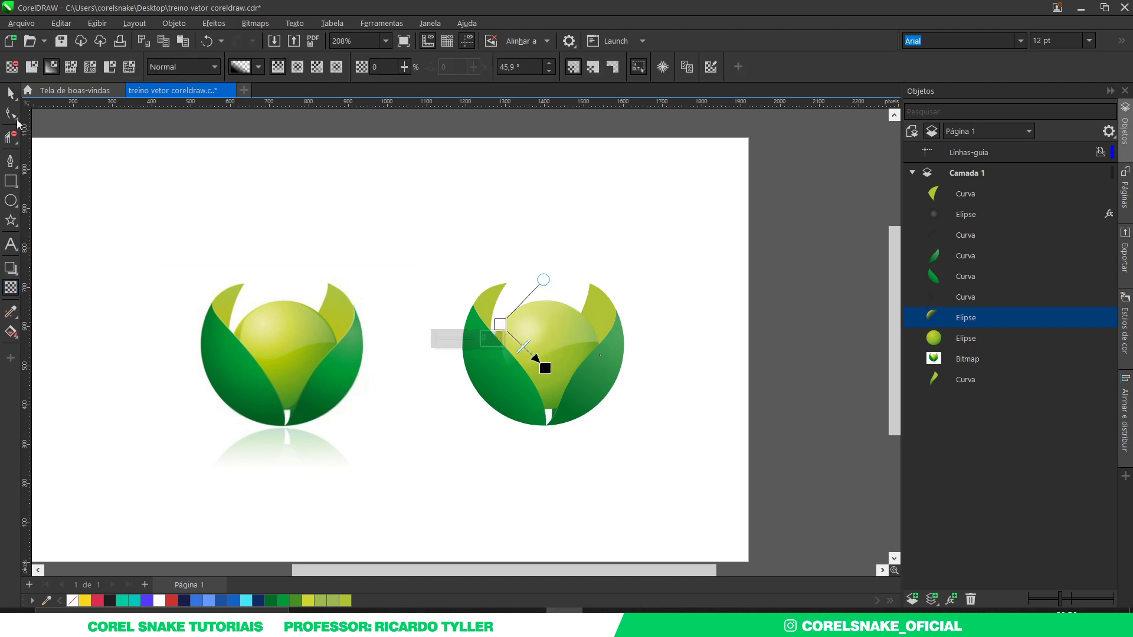
{"action": "key", "text": "space"}
{"action": "key", "text": "Escape"}
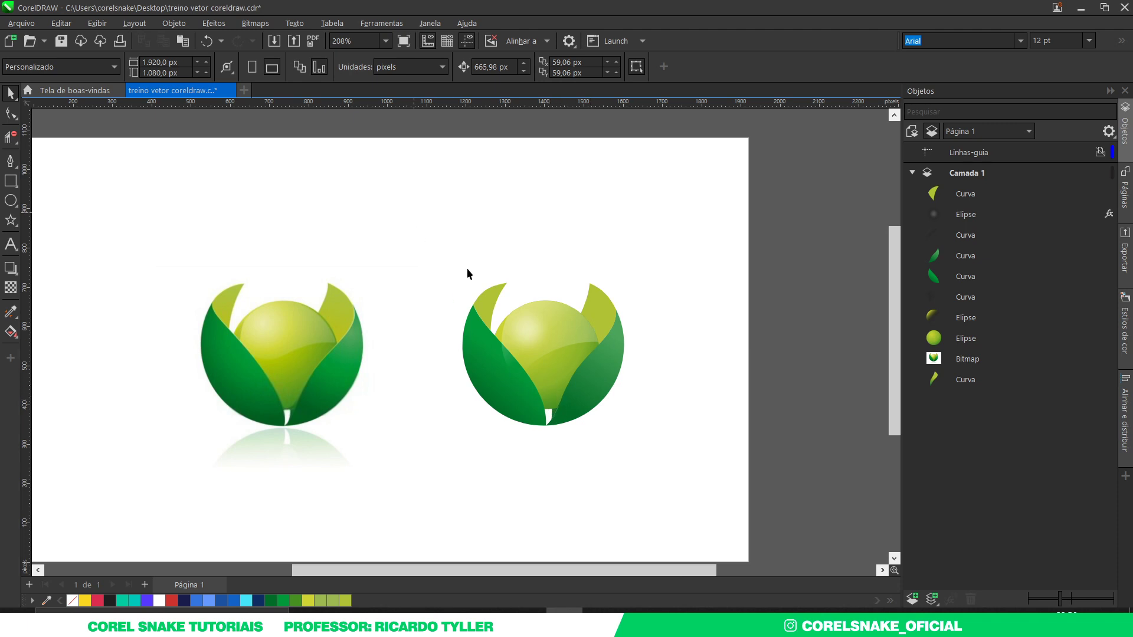
Duplicate the whole vector logo in place and convert the duplicate to a bitmap
{"action": "left_click_drag", "start_coordinate": [467, 269], "coordinate": [692, 446]}
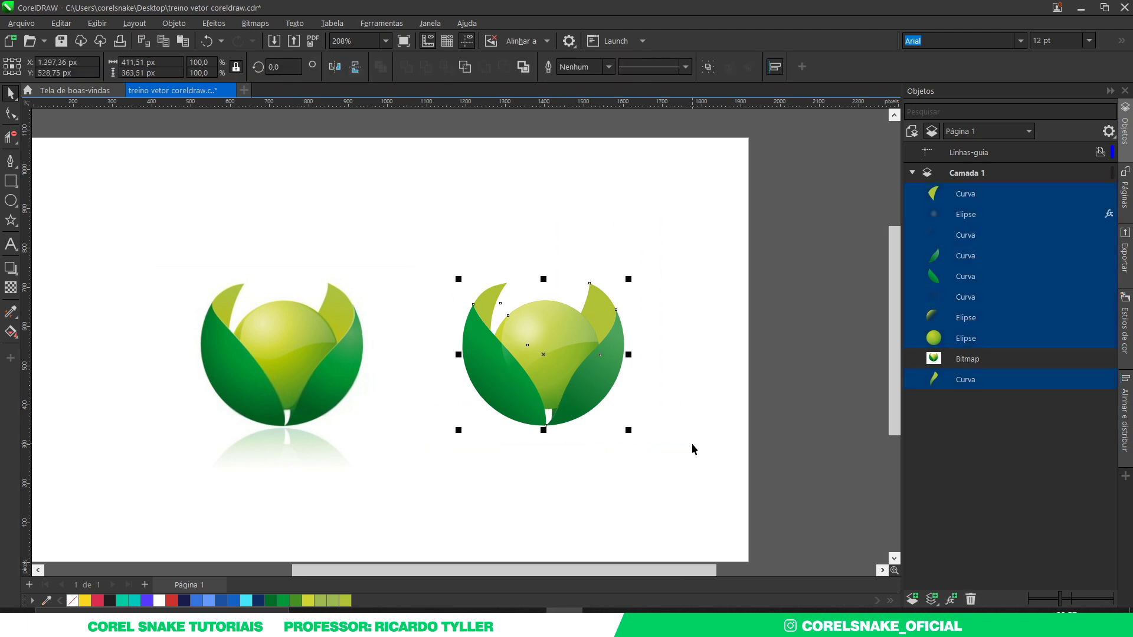
{"action": "key", "text": "ctrl+c"}
{"action": "key", "text": "ctrl+v"}
{"action": "left_click", "coordinate": [255, 23]}
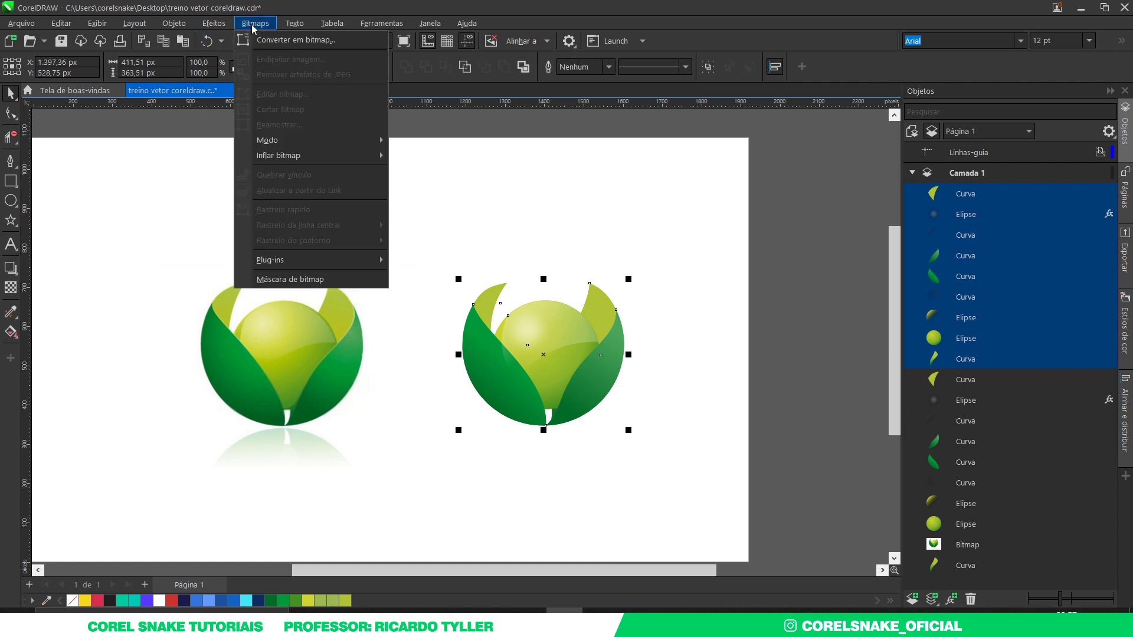
{"action": "left_click", "coordinate": [258, 40]}
{"action": "left_click", "coordinate": [593, 383]}
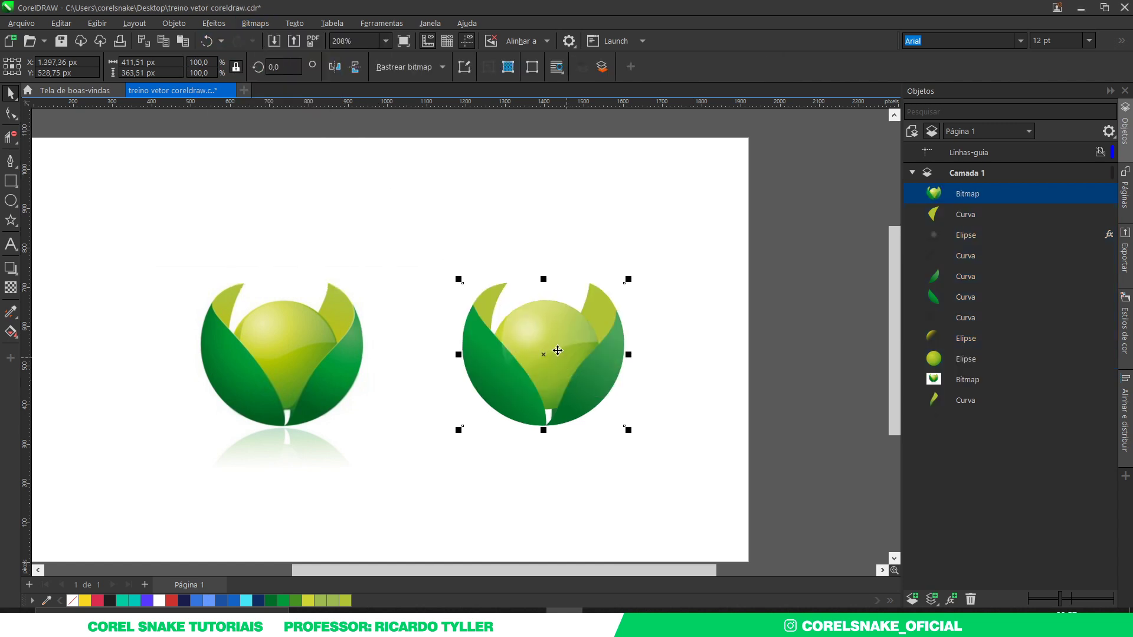
Mirror the bitmap duplicate of the logo vertically so it lies directly below the vector logo as a reflection
{"action": "left_click_drag", "start_coordinate": [541, 281], "coordinate": [546, 445]}
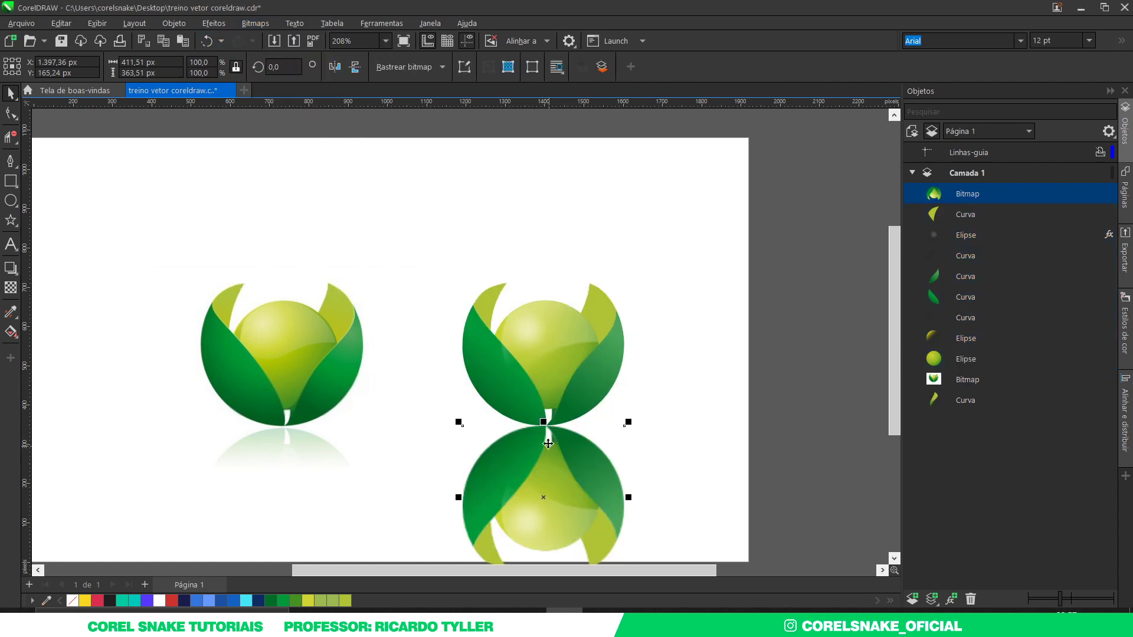
Try to move the vector logo and its mirrored bitmap upward together on the page
{"action": "scroll", "coordinate": [478, 403], "scroll_direction": "down", "scroll_amount": 3}
{"action": "scroll", "coordinate": [499, 468], "scroll_direction": "down", "scroll_amount": 2}
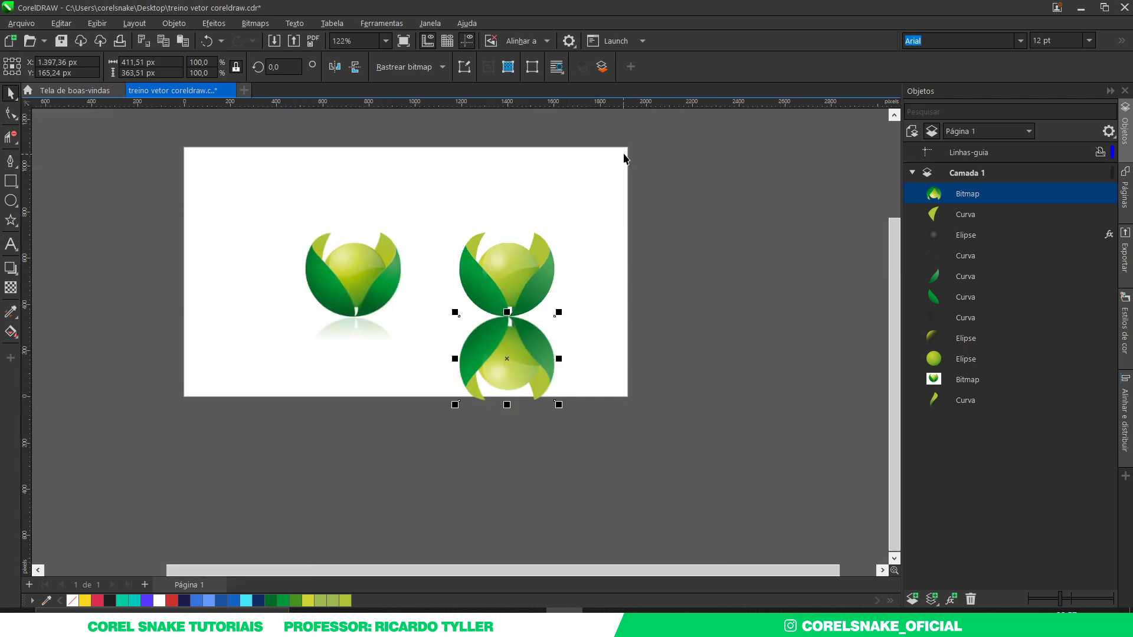
{"action": "left_click_drag", "start_coordinate": [626, 162], "coordinate": [437, 440]}
{"action": "scroll", "coordinate": [520, 383], "scroll_direction": "up", "scroll_amount": 3}
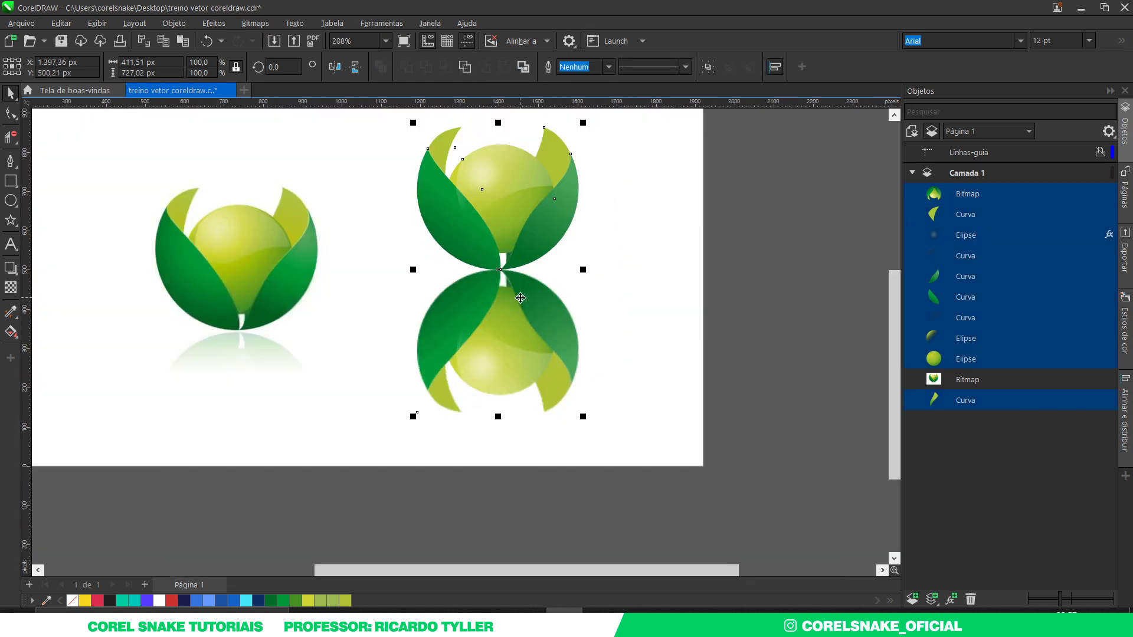
{"action": "left_click", "coordinate": [515, 341]}
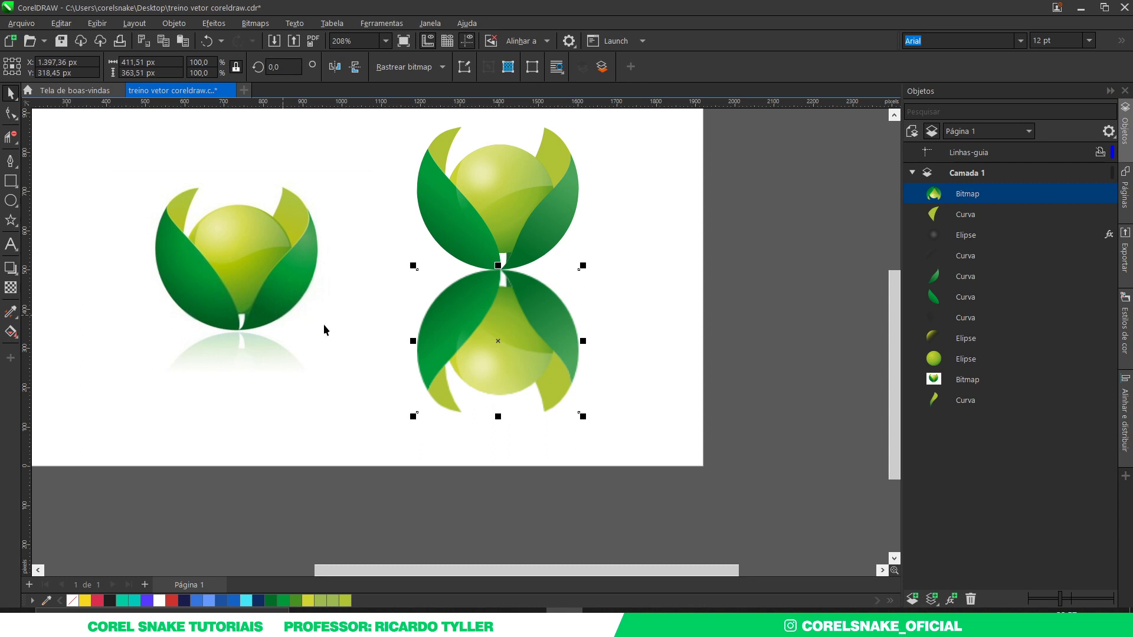
{"action": "key", "text": "ctrl+z"}
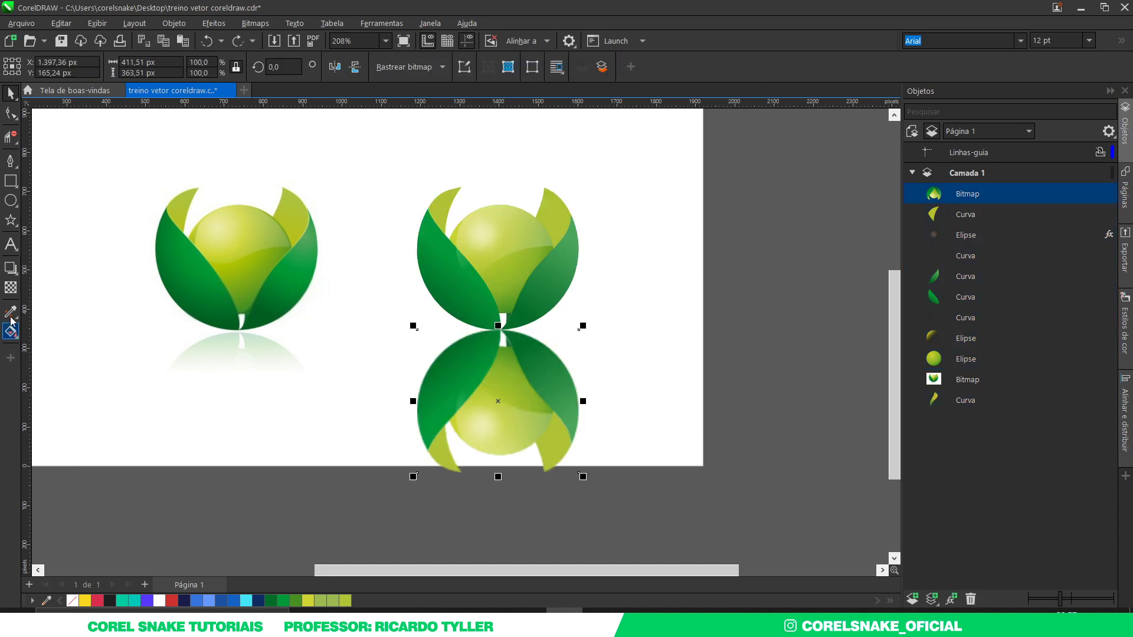
Fade the mirrored bitmap with a vertical linear transparency running from the sphere's upper half to a point just below the logo's base
{"action": "left_click", "coordinate": [11, 288]}
{"action": "left_click_drag", "start_coordinate": [500, 330], "coordinate": [501, 413]}
{"action": "left_click_drag", "start_coordinate": [501, 330], "coordinate": [501, 261]}
{"action": "left_click_drag", "start_coordinate": [501, 413], "coordinate": [501, 387]}
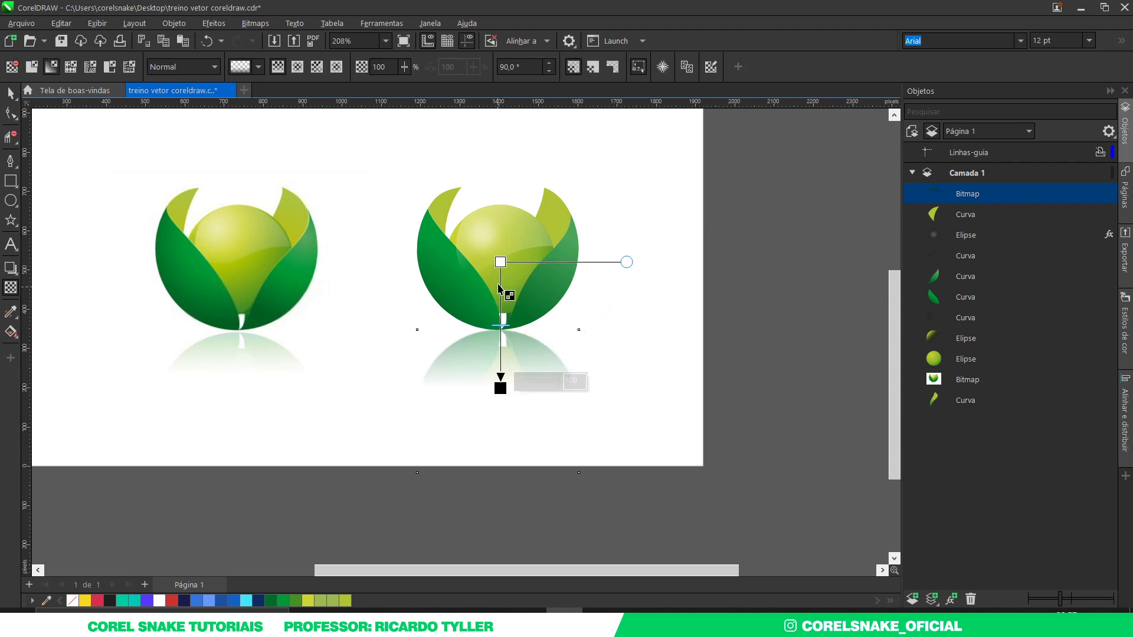
{"action": "left_click_drag", "start_coordinate": [500, 262], "coordinate": [501, 235]}
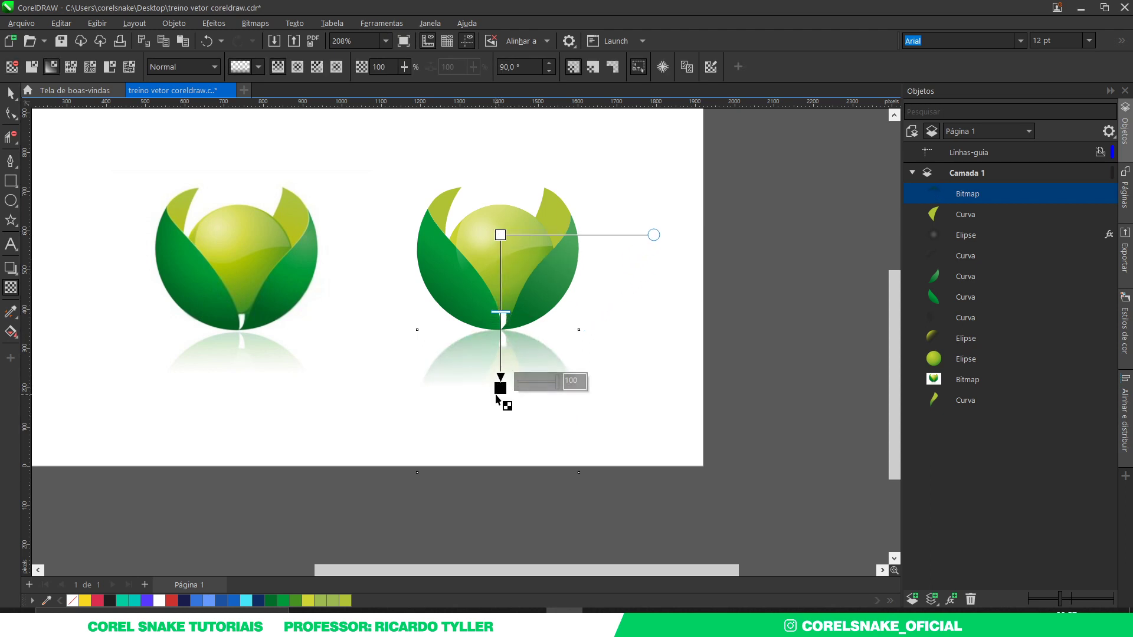
{"action": "left_click_drag", "start_coordinate": [501, 386], "coordinate": [500, 376]}
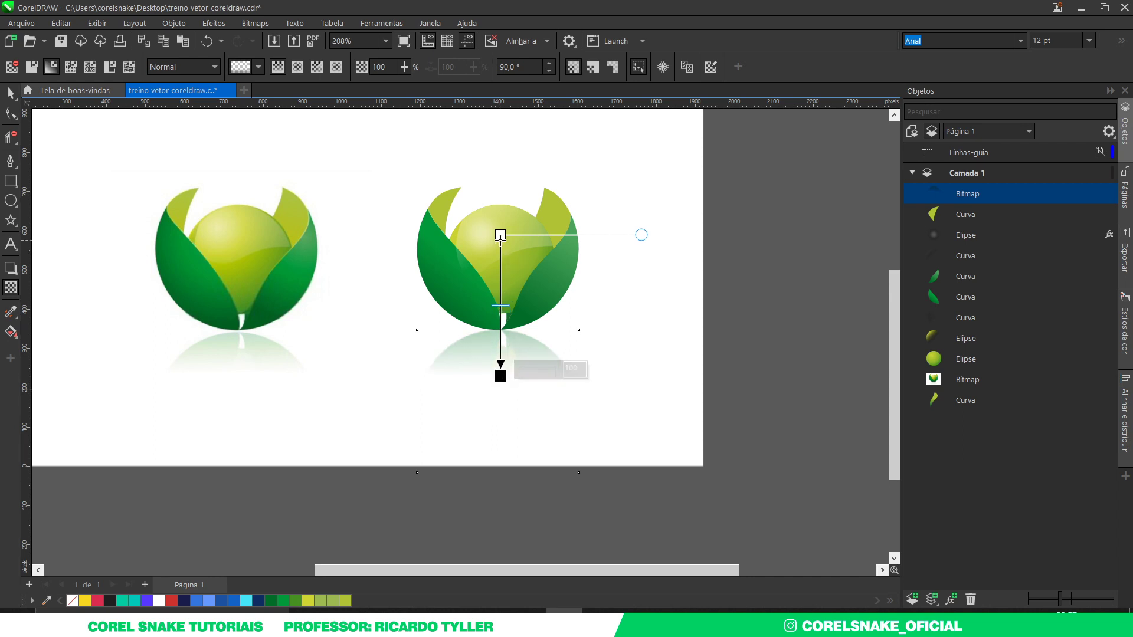
{"action": "left_click_drag", "start_coordinate": [500, 235], "coordinate": [500, 229]}
{"action": "left_click_drag", "start_coordinate": [500, 376], "coordinate": [500, 369]}
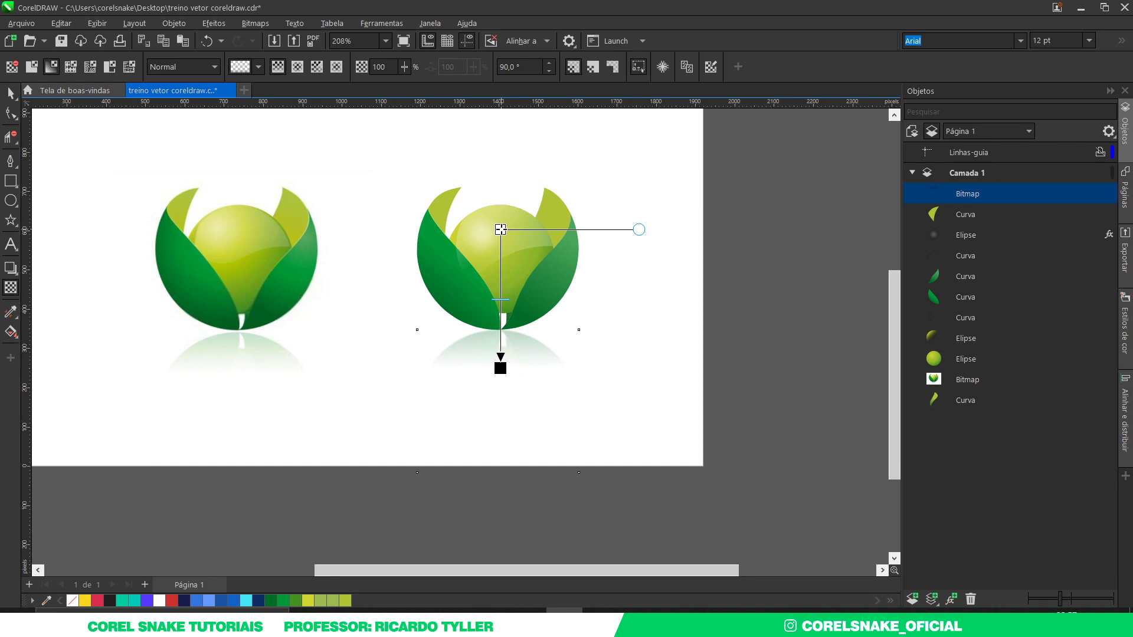
{"action": "left_click", "coordinate": [10, 92]}
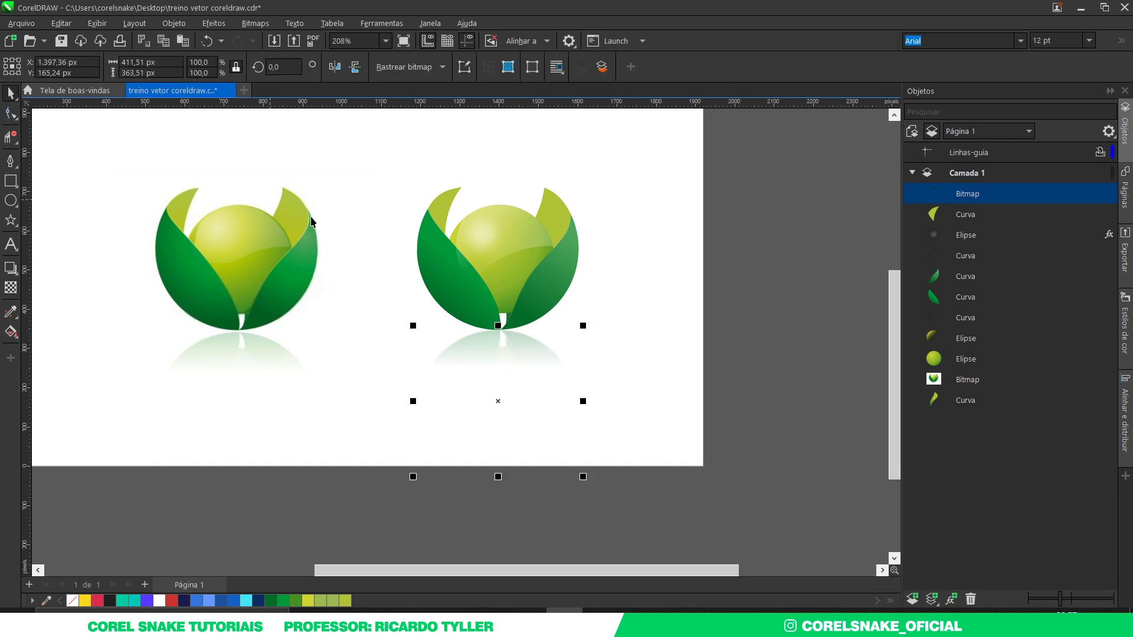
{"action": "left_click", "coordinate": [622, 330]}
Move the vector logo together with its reflection horizontally closer to the original bitmap logo, and deselect everything
{"action": "scroll", "coordinate": [577, 330], "scroll_direction": "down", "scroll_amount": 2}
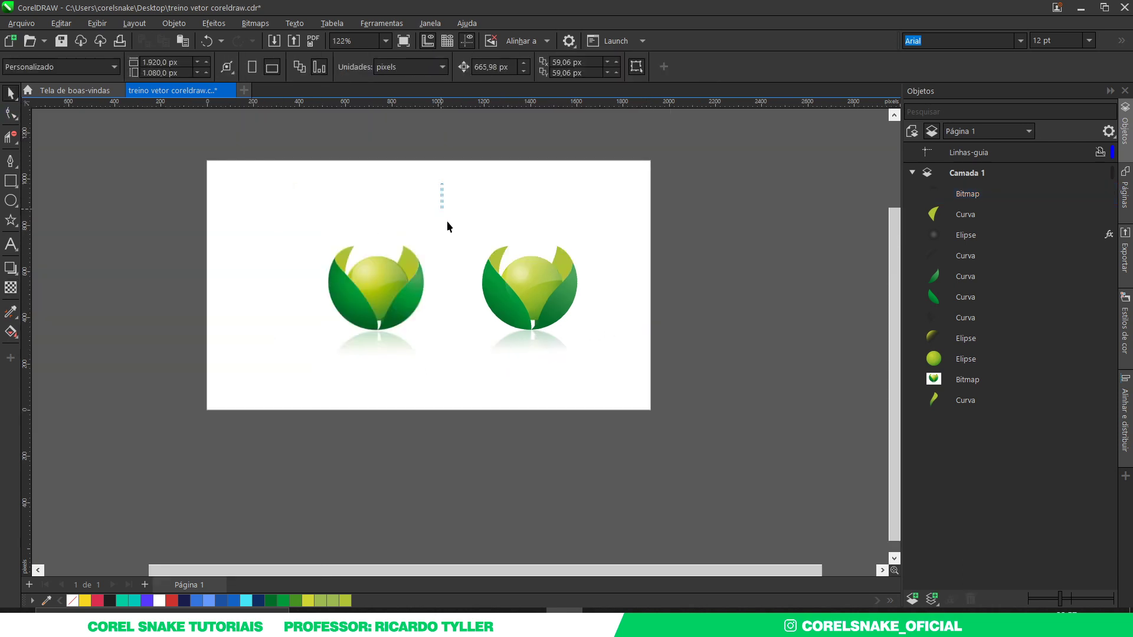
{"action": "left_click_drag", "start_coordinate": [448, 227], "coordinate": [632, 424]}
{"action": "left_click_drag", "start_coordinate": [525, 331], "coordinate": [487, 331]}
{"action": "scroll", "coordinate": [426, 273], "scroll_direction": "up", "scroll_amount": 2}
{"action": "left_click", "coordinate": [656, 303]}
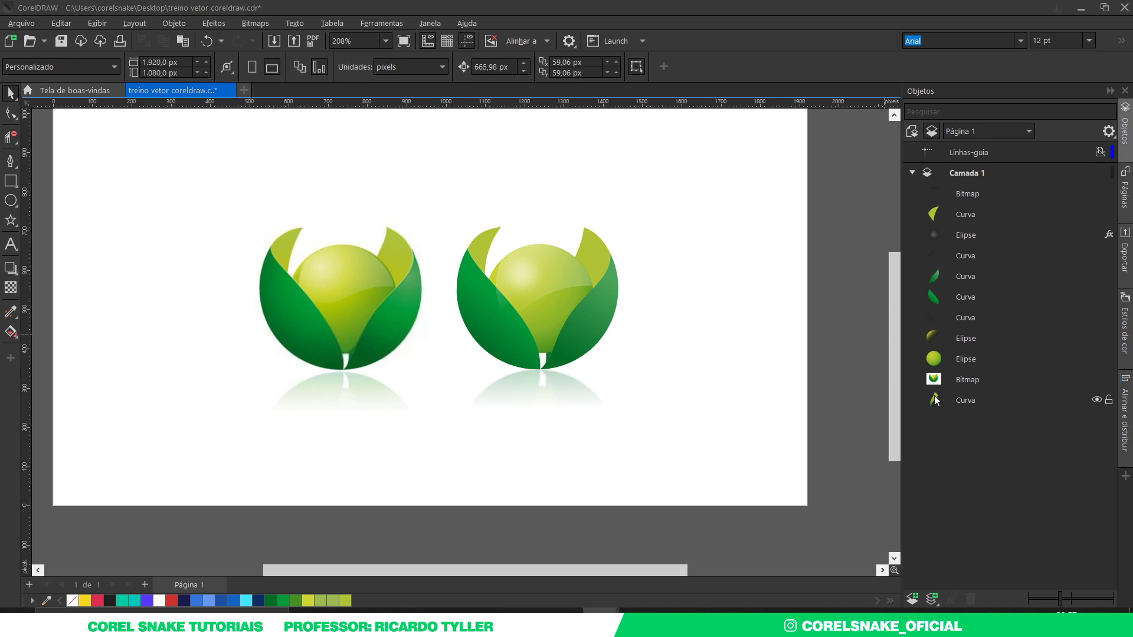
{"action": "left_click", "coordinate": [738, 375]}
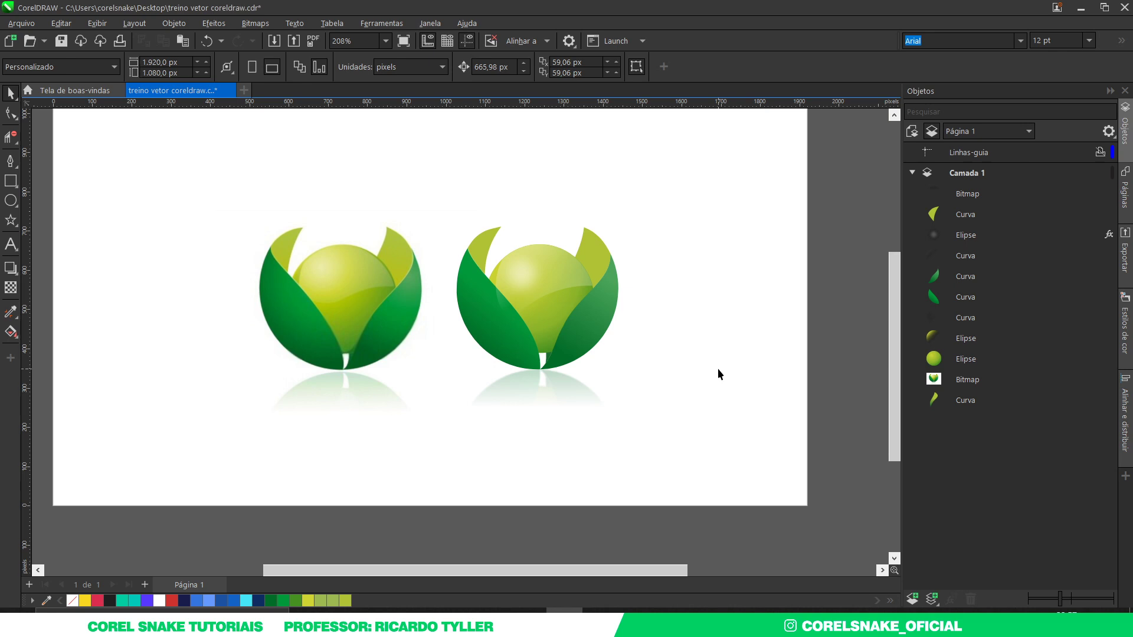